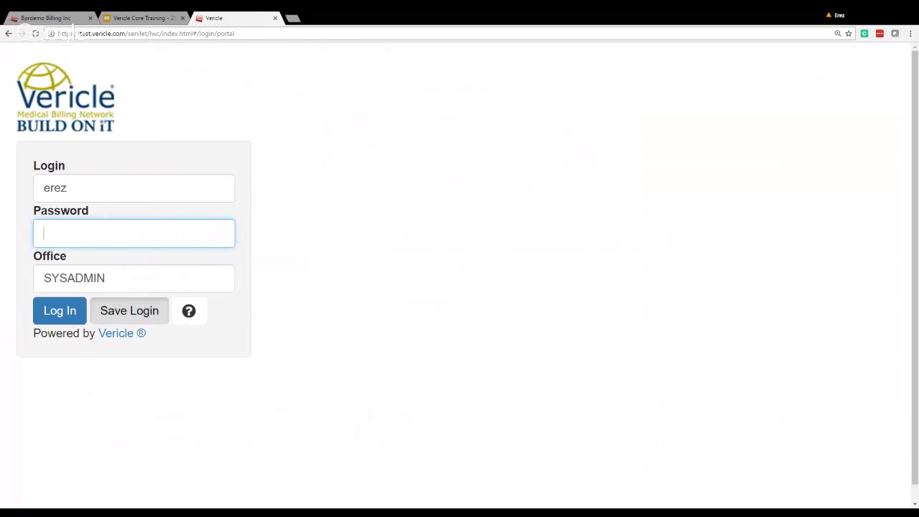
key(Tab)
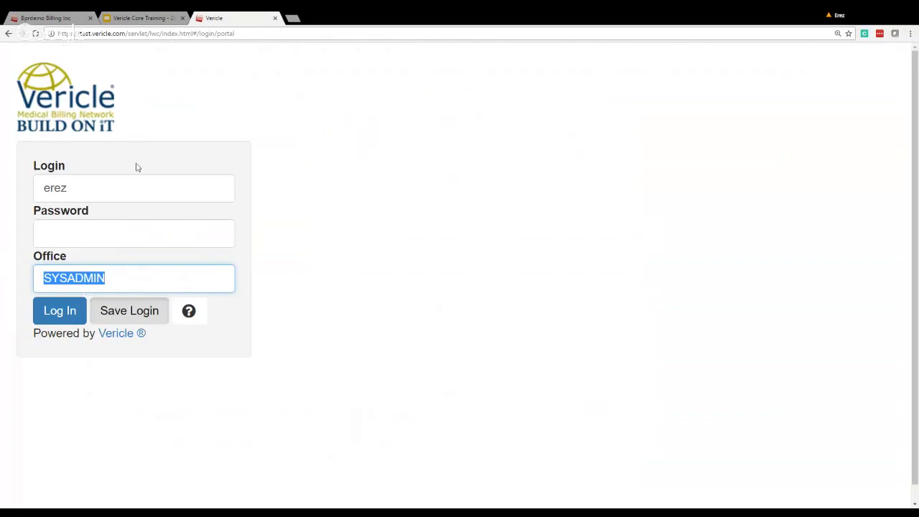
click(68, 187)
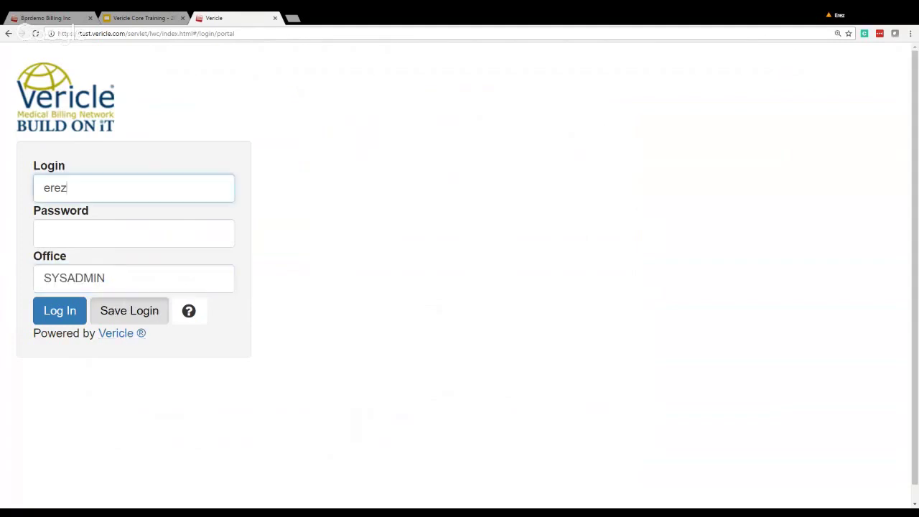
click(136, 278)
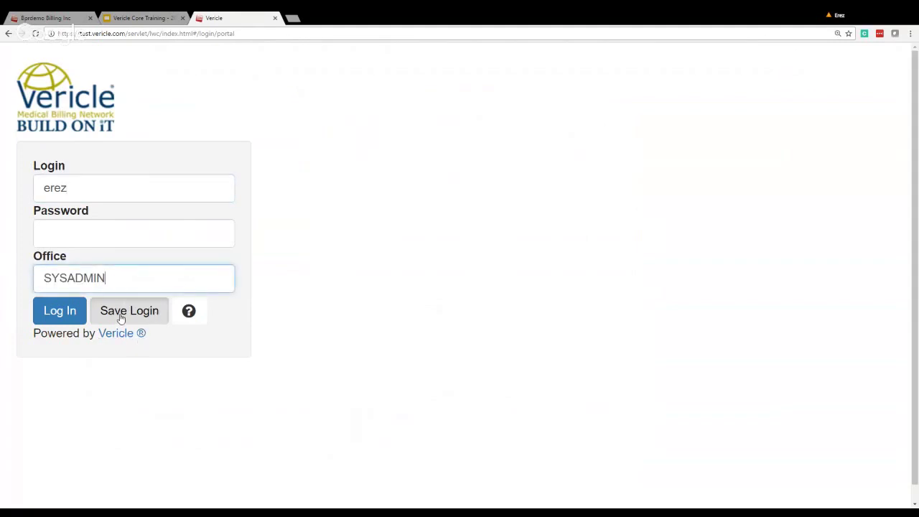
click(82, 234)
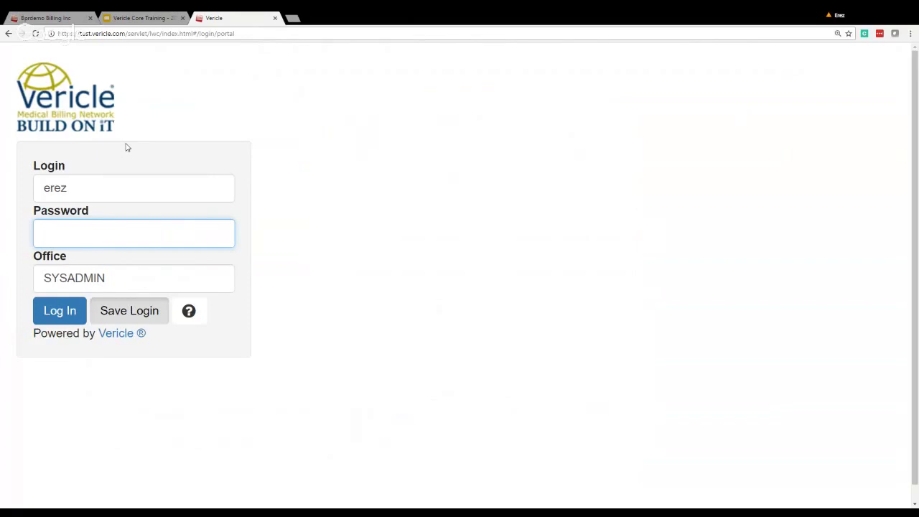
Close the unused login tab, then open and close Configuration > My Profile/Change Password.
click(275, 19)
key(ctrl+shift+Tab)
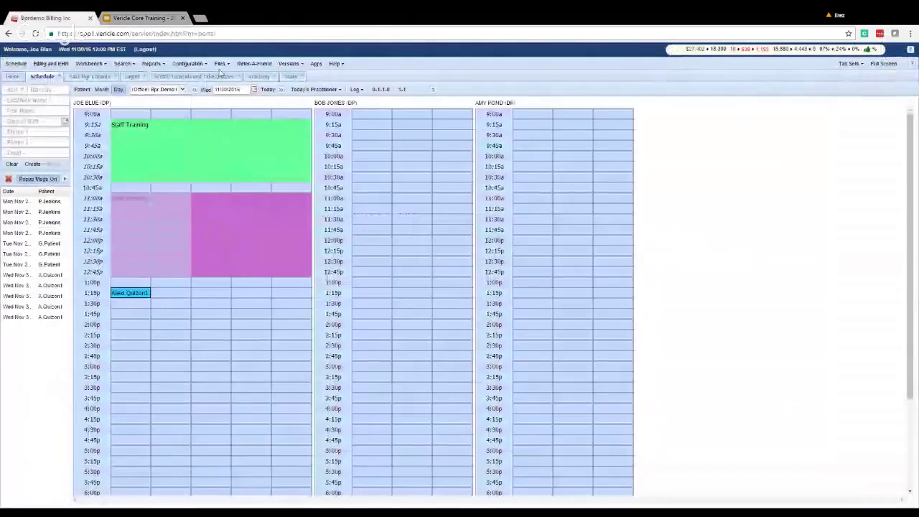
click(192, 64)
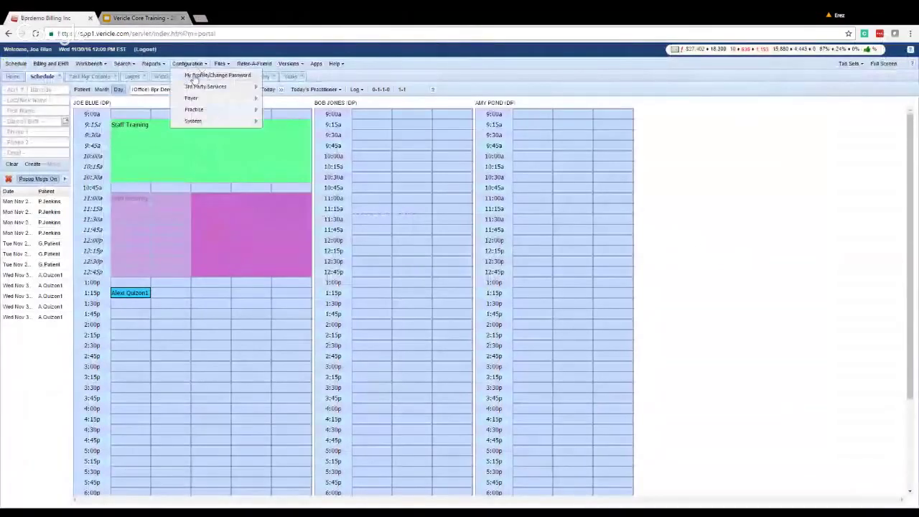
click(194, 75)
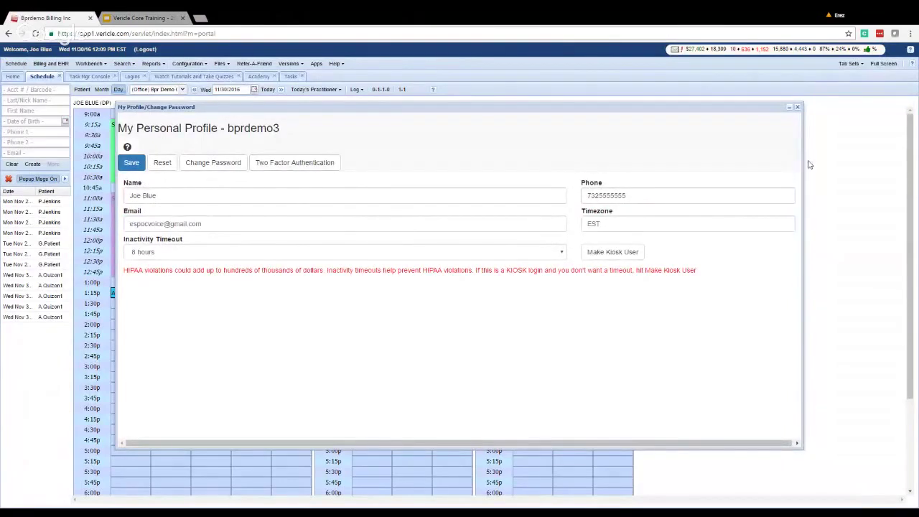
click(798, 108)
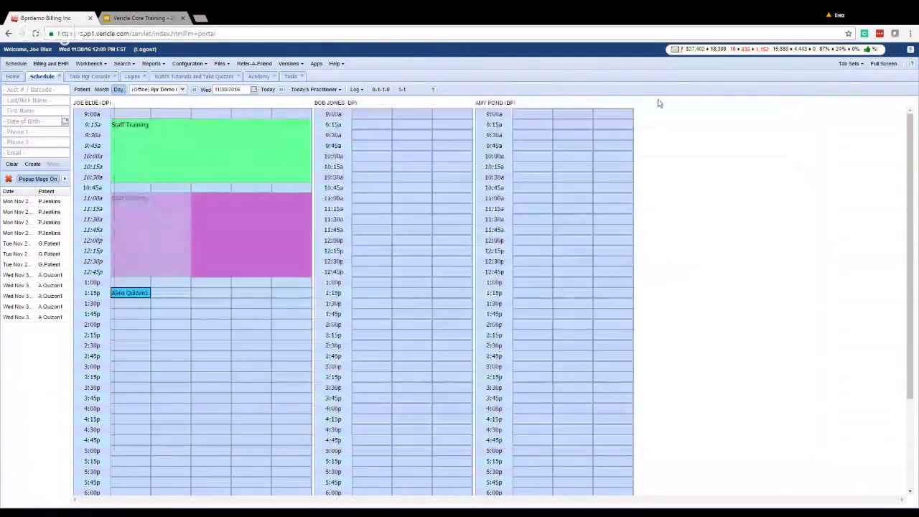
Reopen My Profile and view the Two Factor Authentication settings.
click(187, 64)
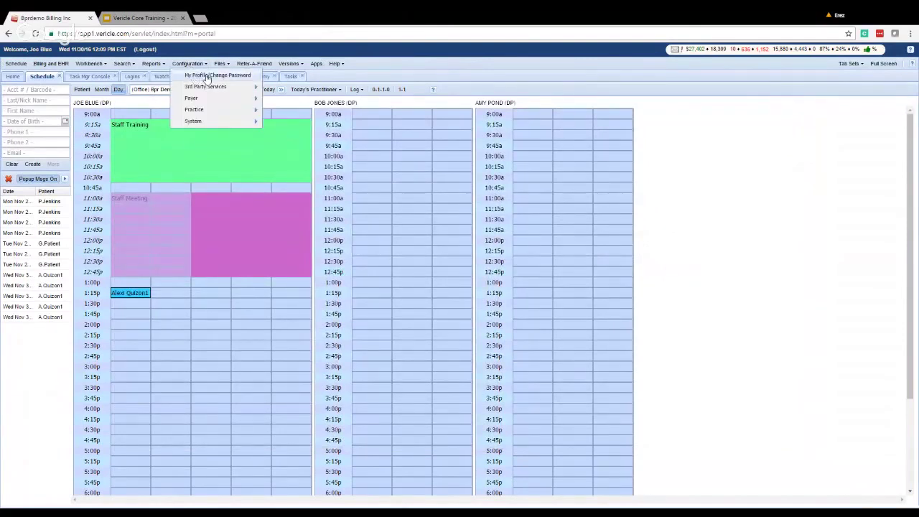
click(207, 76)
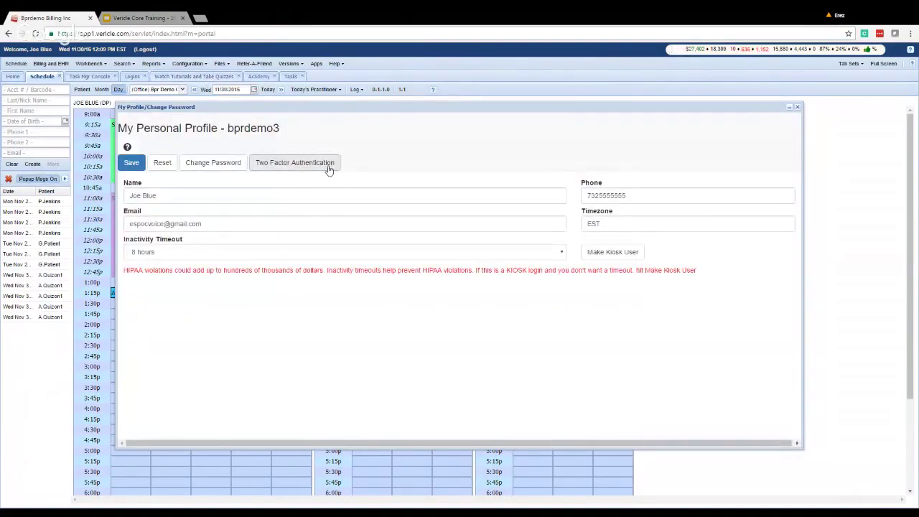
click(329, 170)
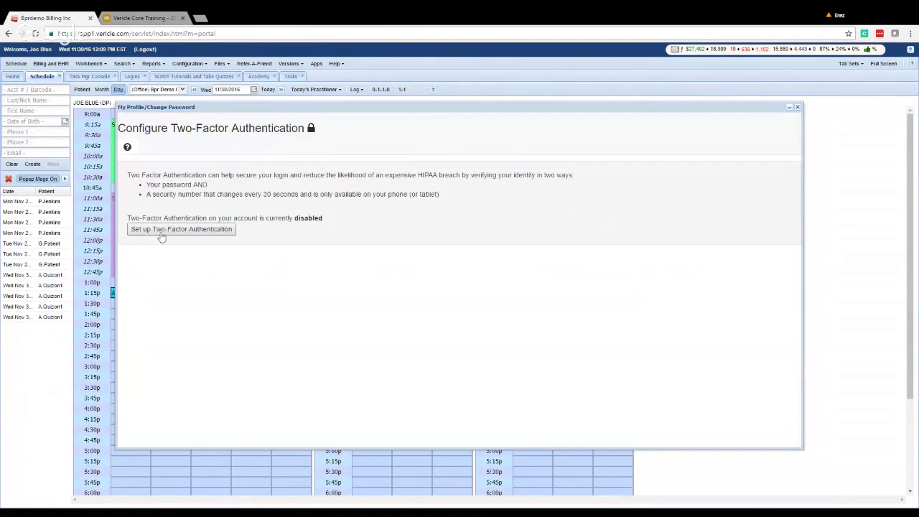
Generate a two-factor authentication key and QR code, then close the window without validating.
click(165, 232)
click(204, 229)
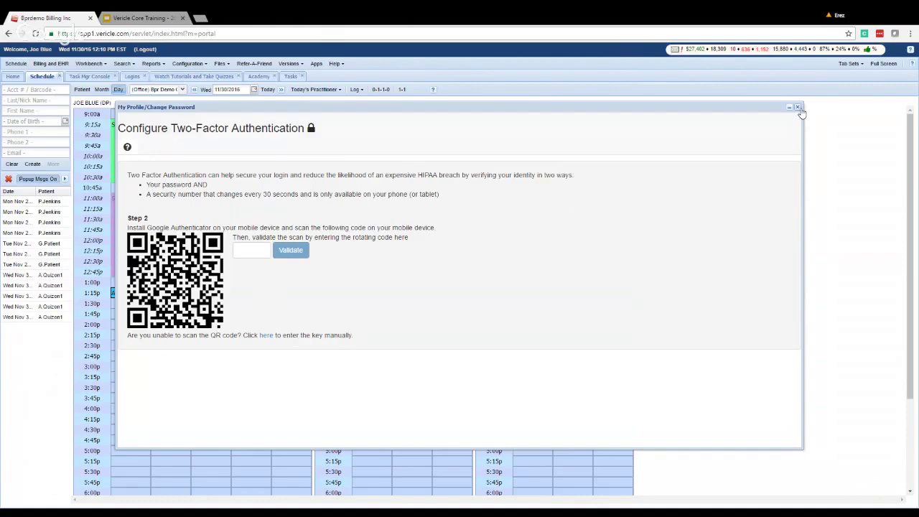
click(796, 107)
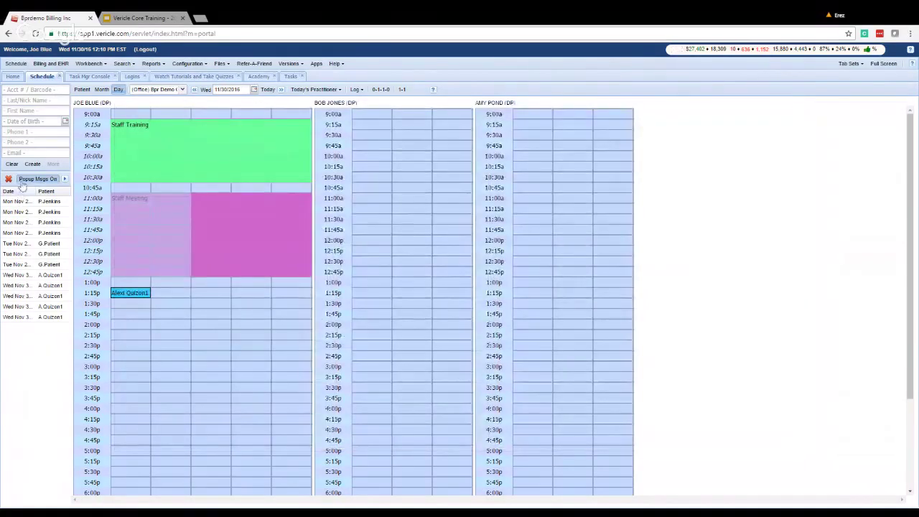
View the Home dashboard, then return to the Vericle Core Training slide deck.
click(12, 77)
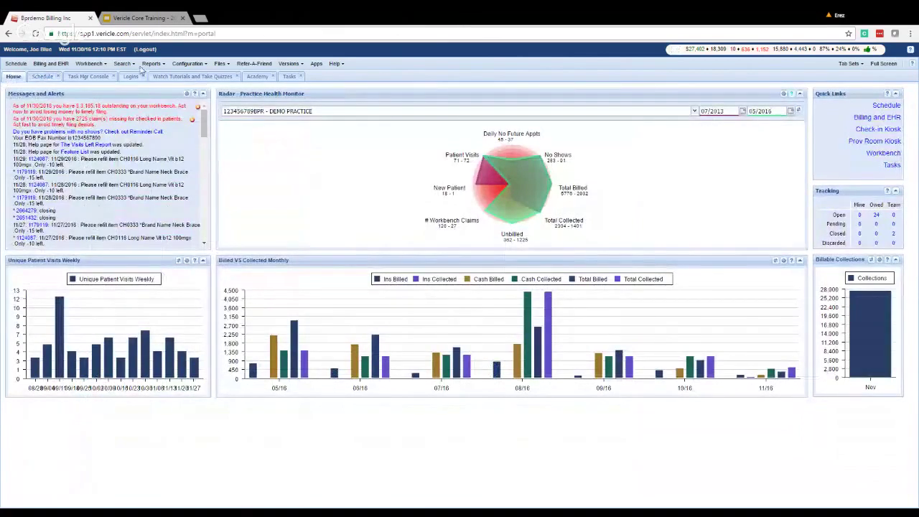
click(138, 17)
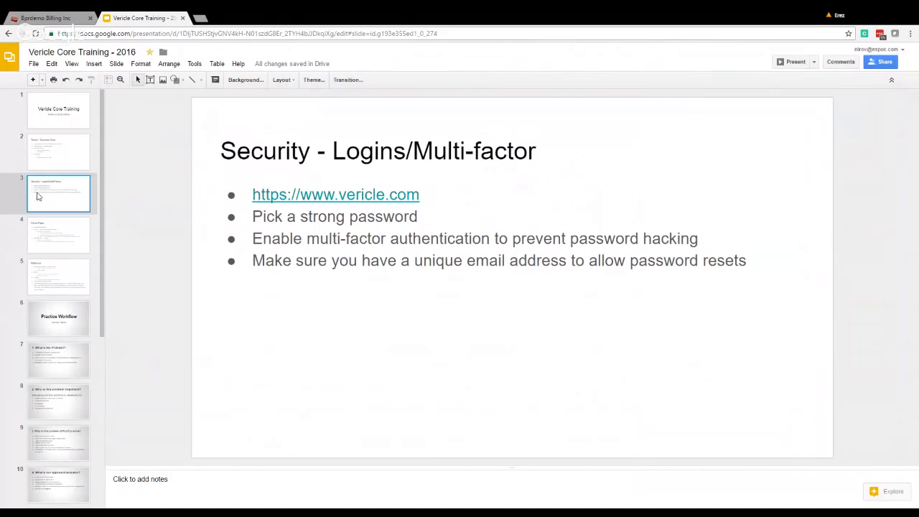
Advance to the Home Page slide, then return to the Bprdemo Billing tab.
key(Down)
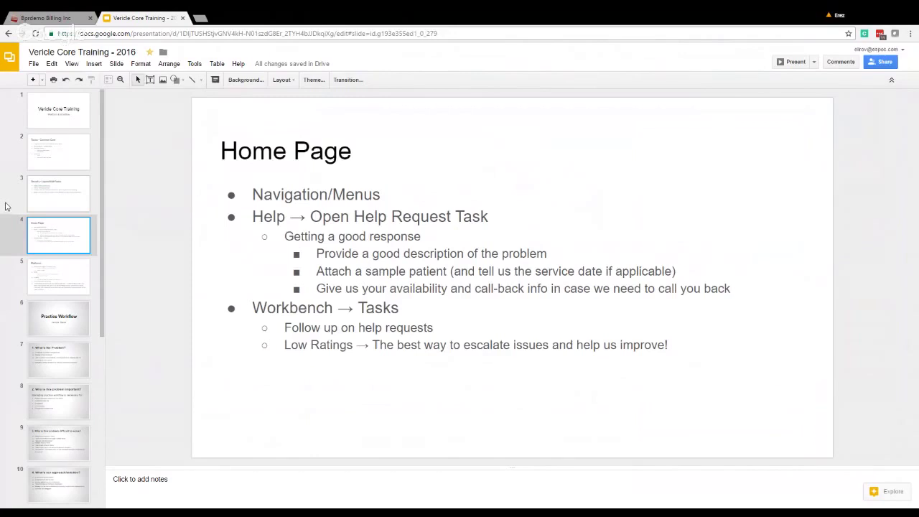
click(30, 16)
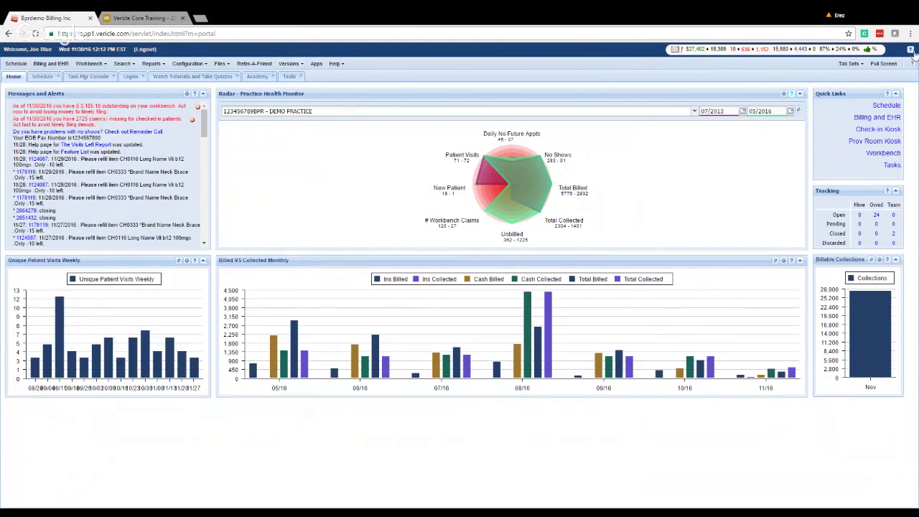
click(911, 51)
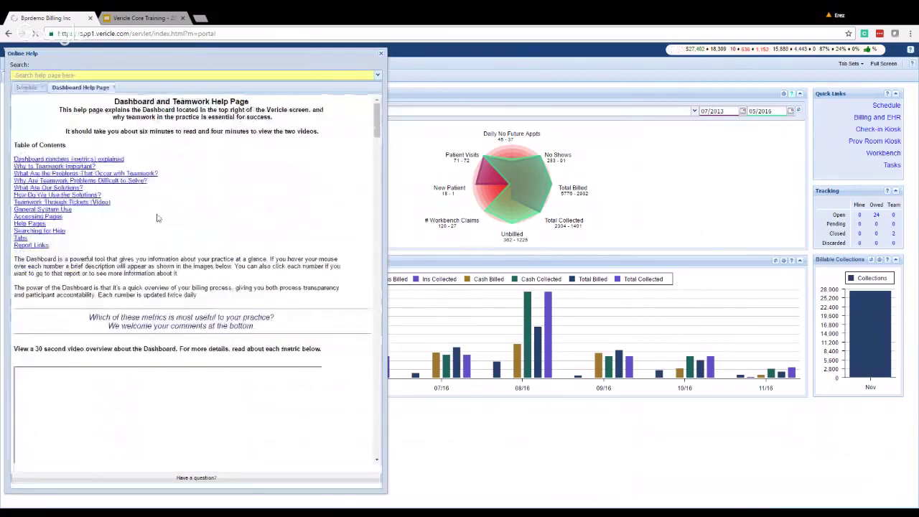
scroll(58, 365, down, 10)
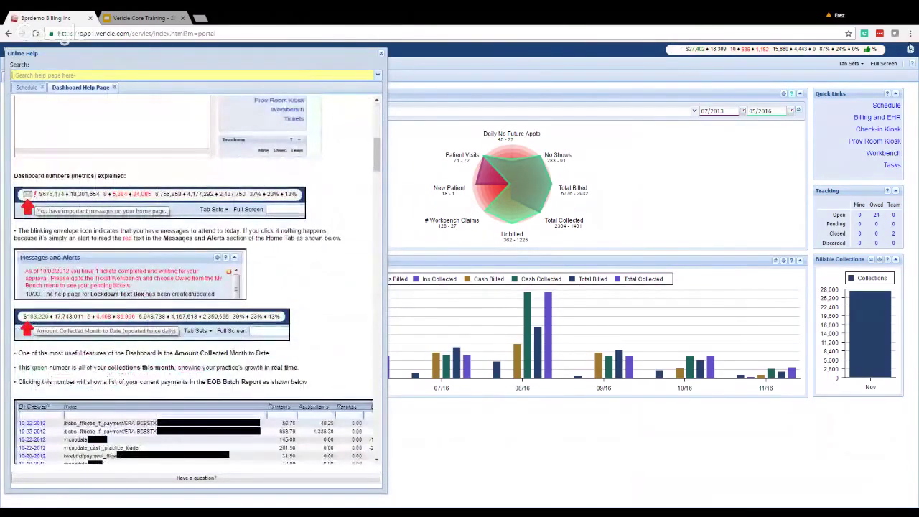
scroll(214, 280, down, 3)
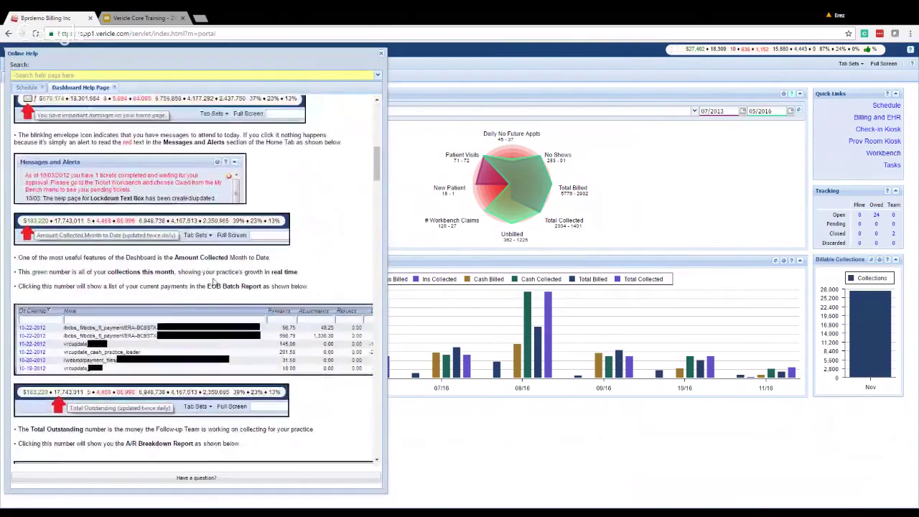
scroll(214, 280, down, 9)
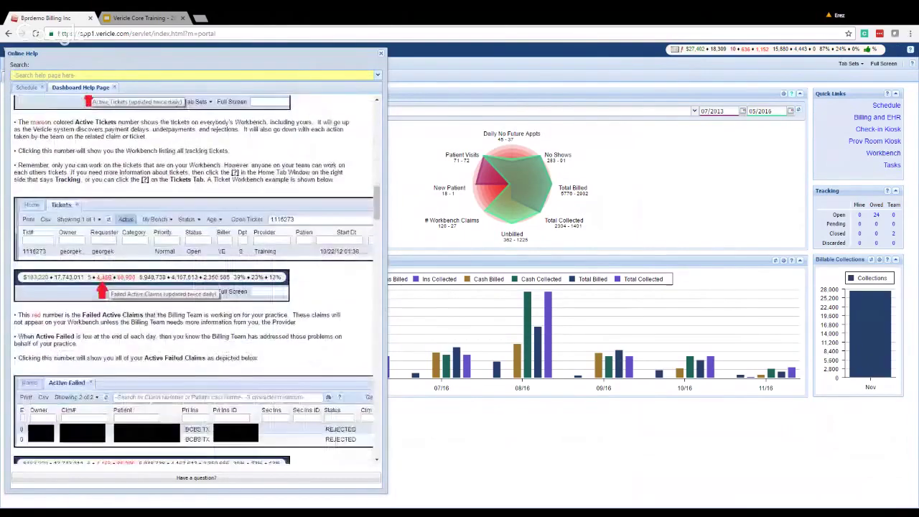
scroll(214, 280, down, 2)
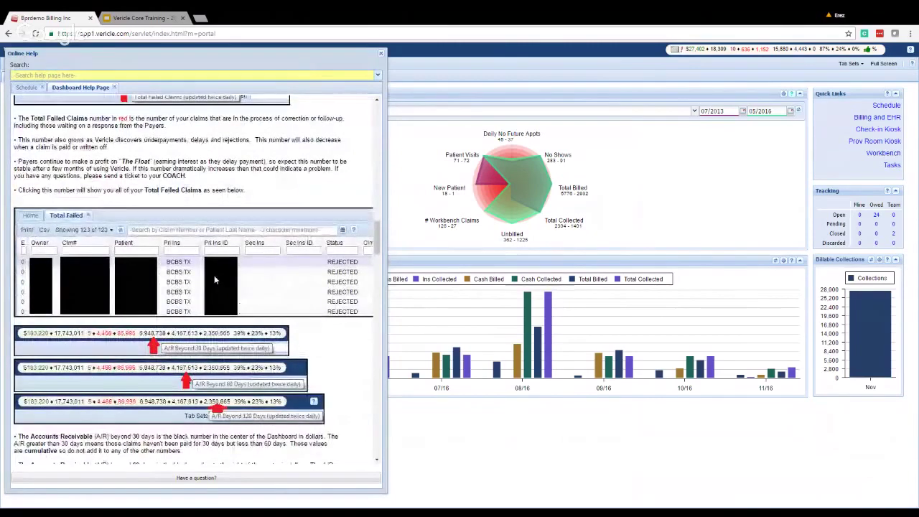
scroll(214, 275, down, 2)
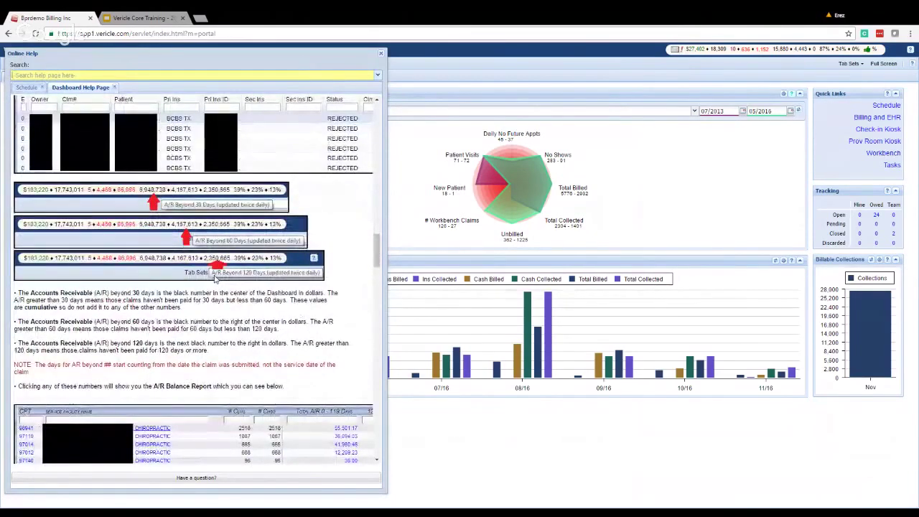
scroll(214, 278, down, 6)
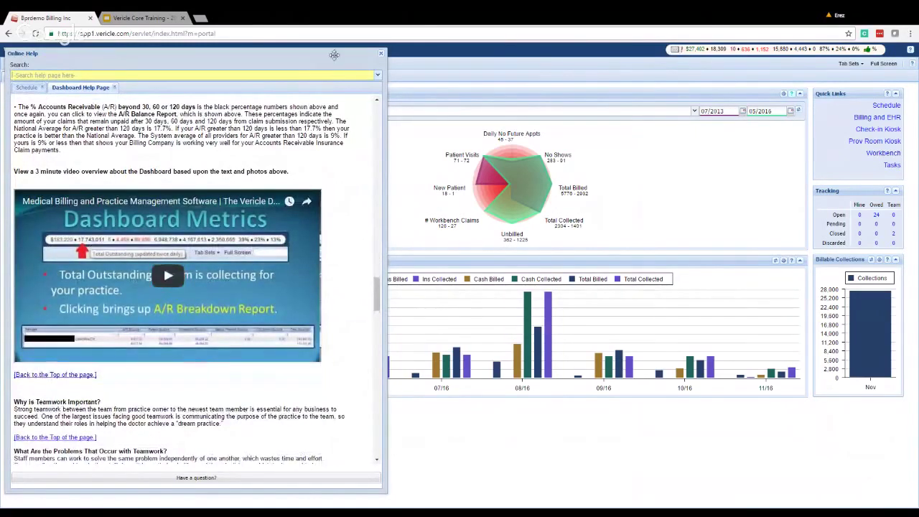
click(381, 54)
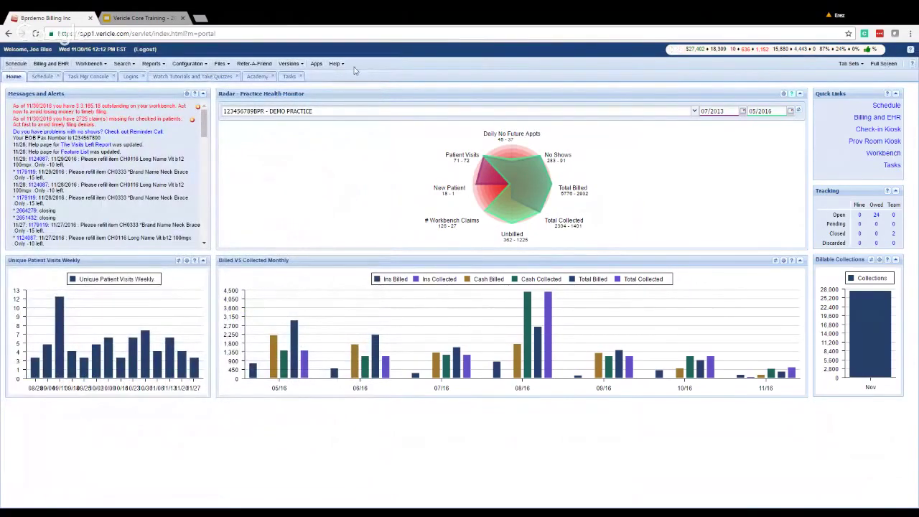
click(915, 64)
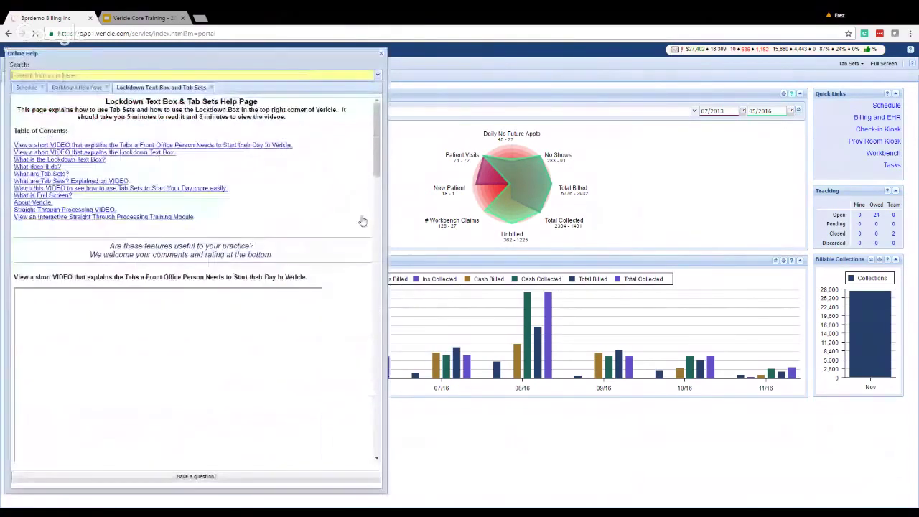
scroll(232, 206, down, 2)
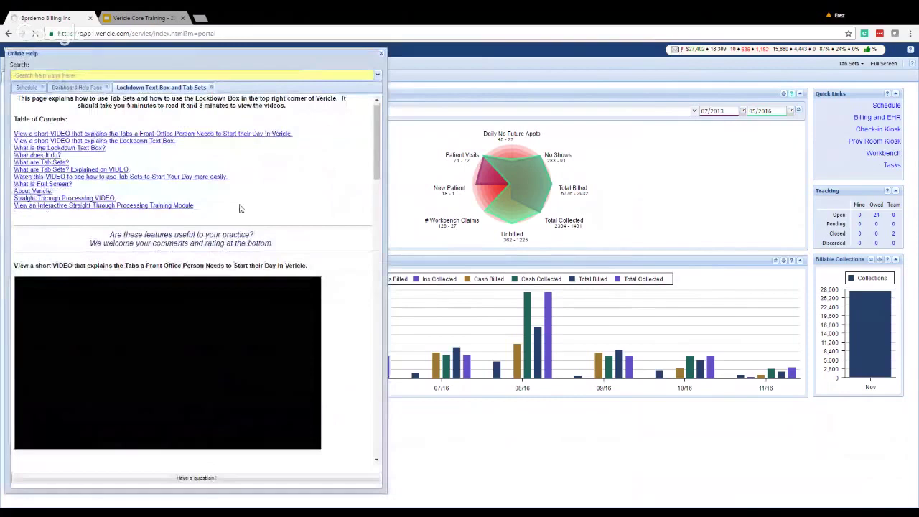
scroll(104, 250, down, 4)
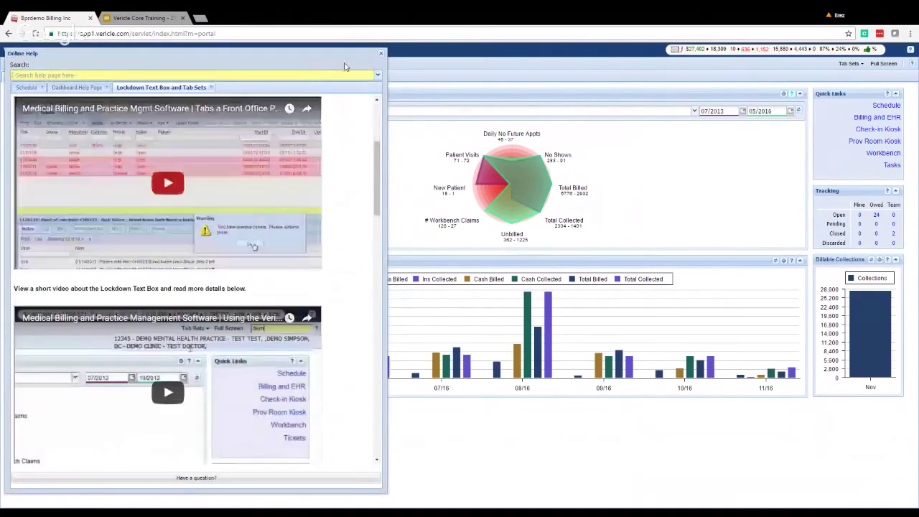
click(382, 54)
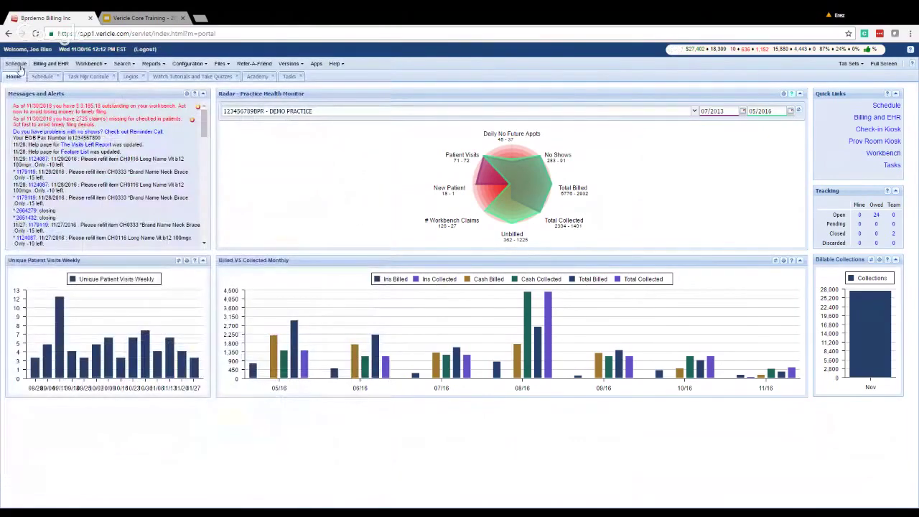
click(59, 76)
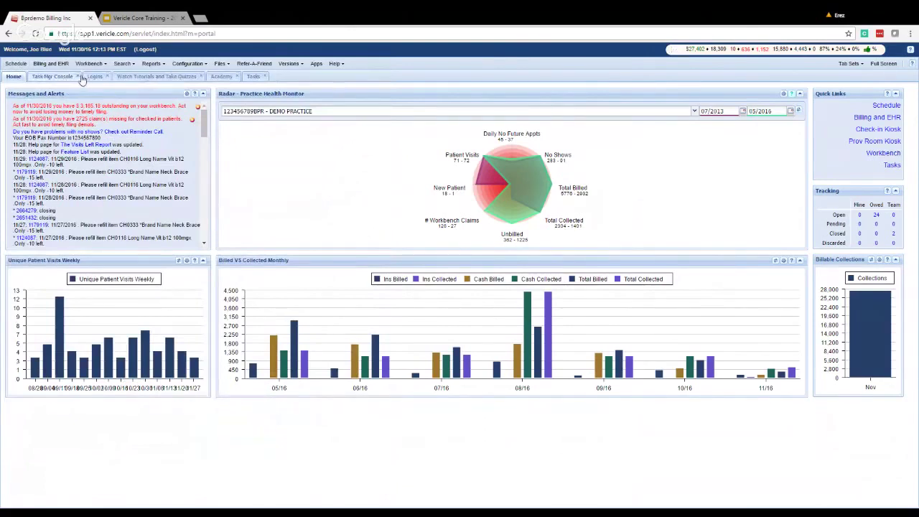
Close the Task Mgr Console, Logins, Watch Tutorials, Academy and Tasks pages.
click(80, 76)
click(53, 76)
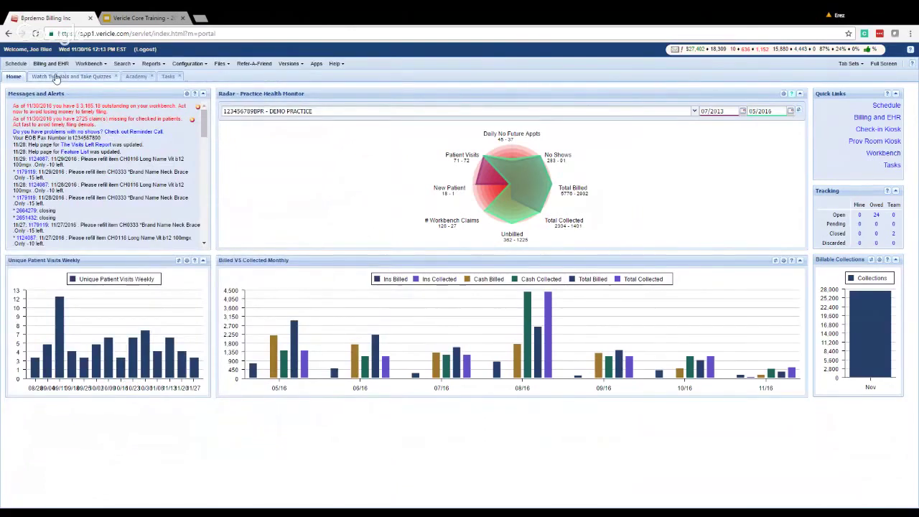
click(114, 77)
click(58, 76)
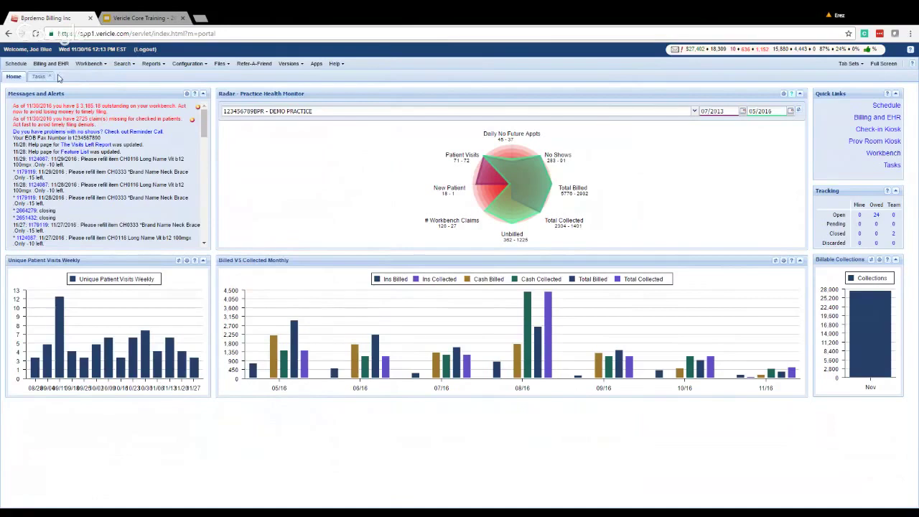
click(53, 76)
Browse the Reports submenus, then show the Workbench menu's Tasks, Provider Claims, SOAP Audit and Group Notes.
click(154, 64)
mouse_move(174, 81)
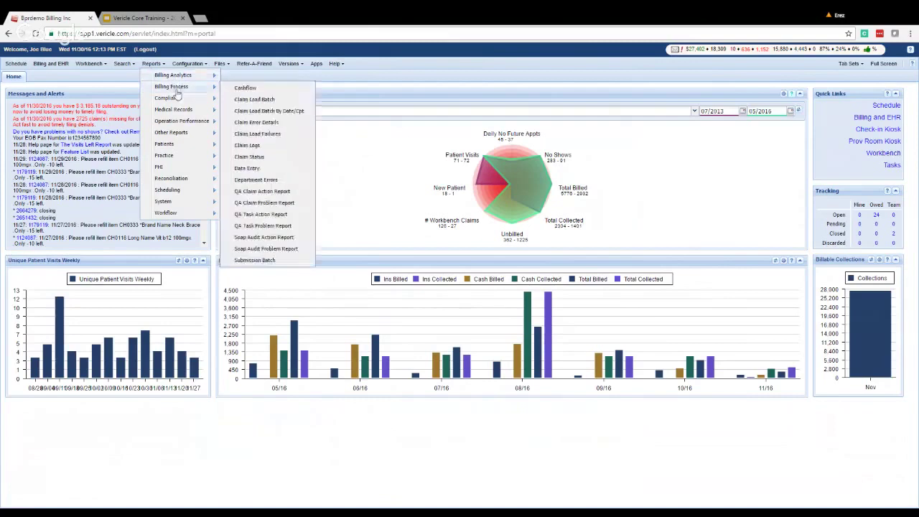
mouse_move(180, 101)
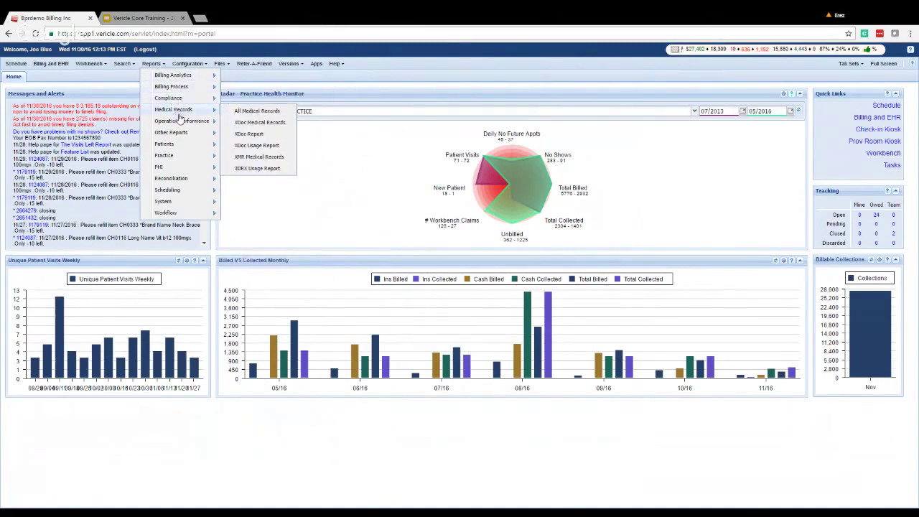
mouse_move(181, 134)
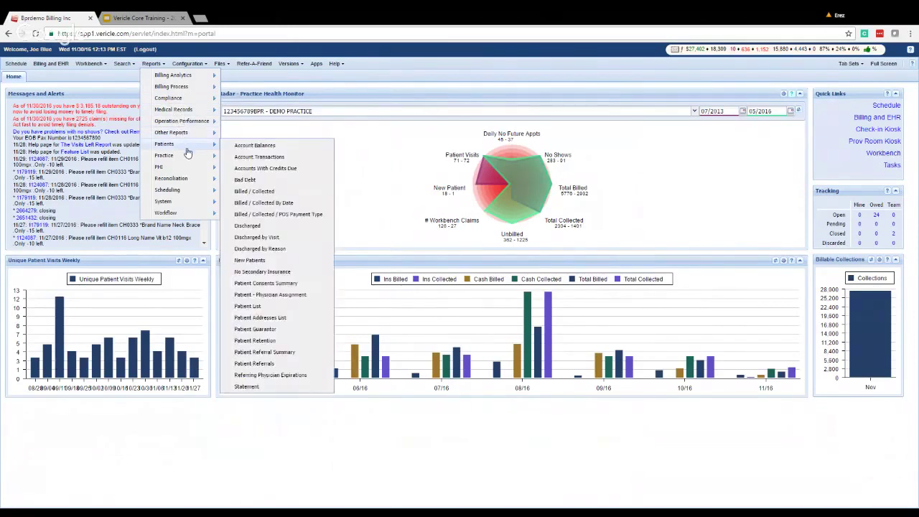
mouse_move(186, 171)
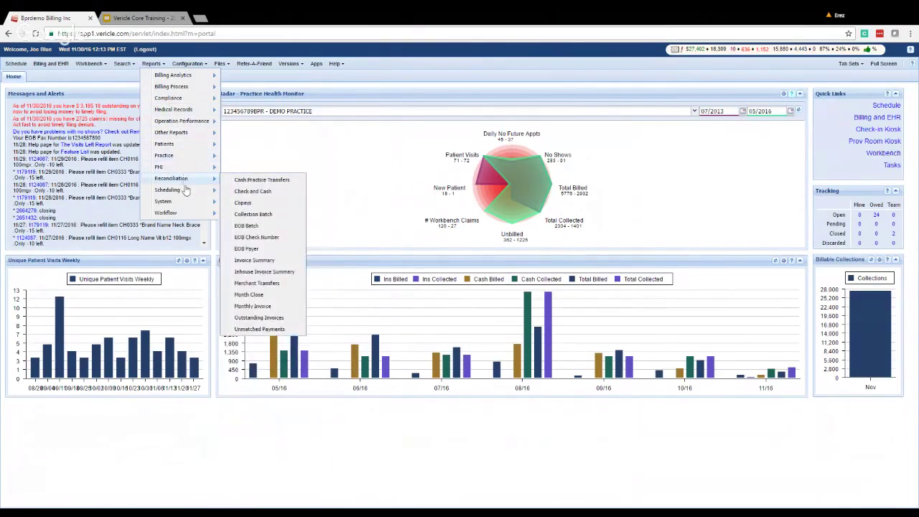
click(95, 64)
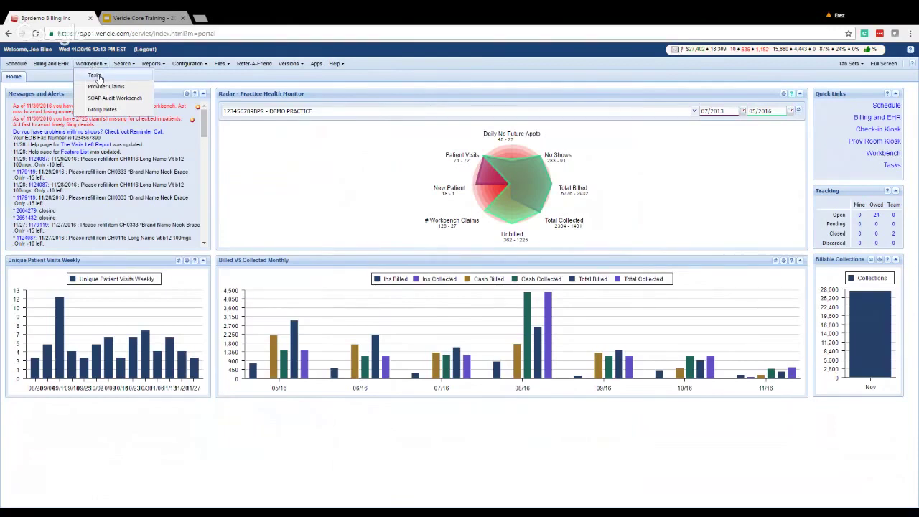
Open the Workbench Tasks page and a Search > Patients page.
click(99, 77)
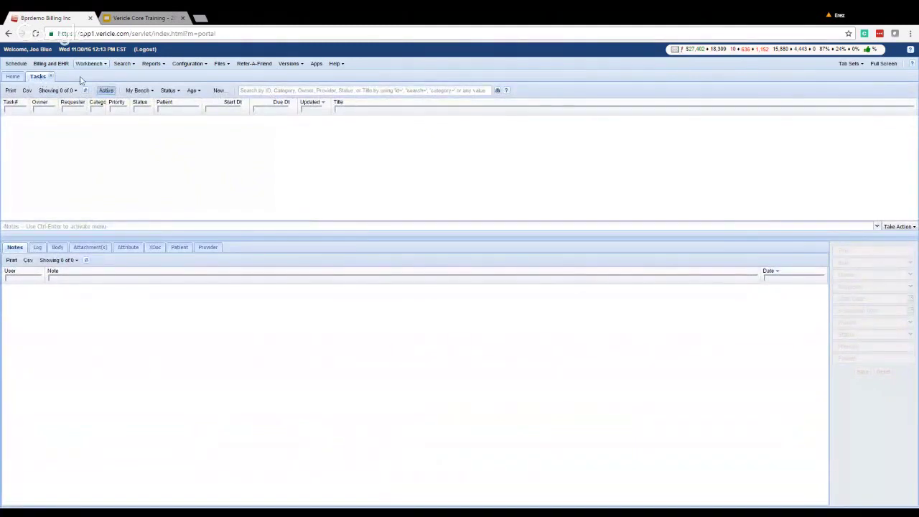
click(123, 65)
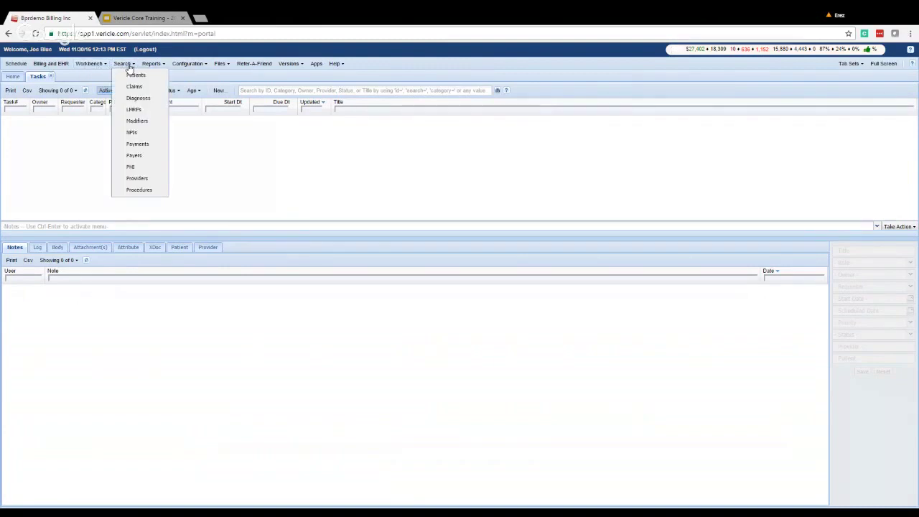
click(138, 75)
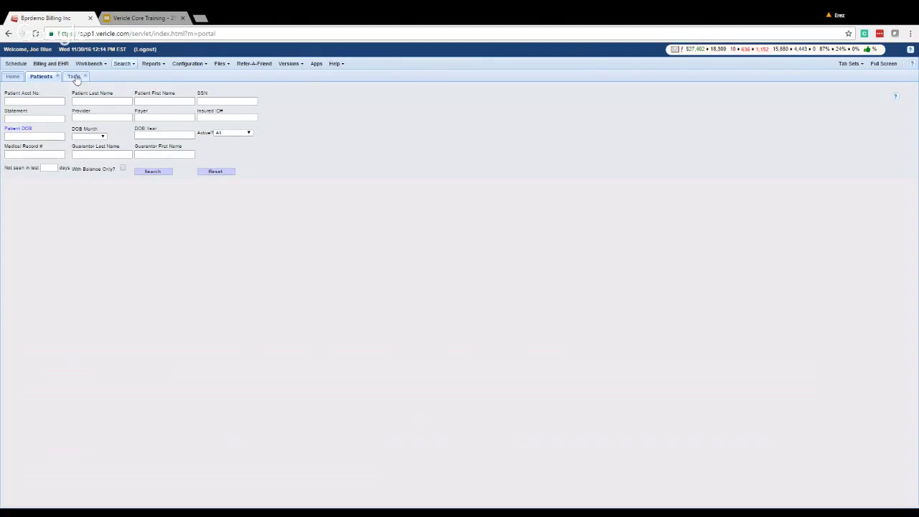
Enter last name SMITH in the Patients search form.
click(75, 78)
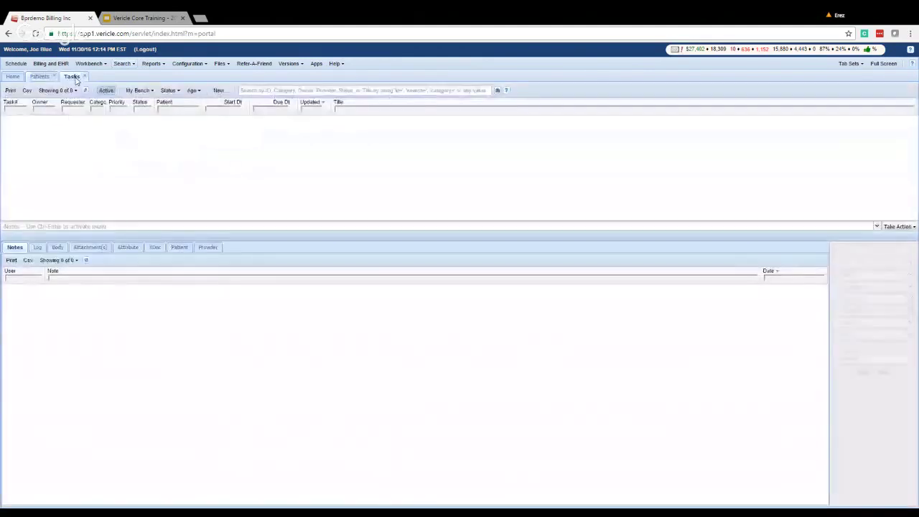
click(42, 77)
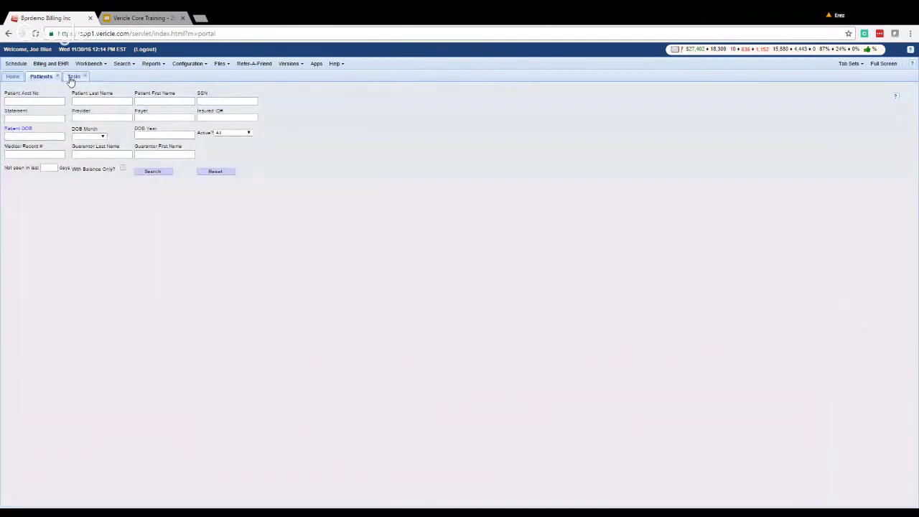
click(101, 101)
text(SMITH)
Start a new task titled 'test', then close the form without saving.
click(75, 77)
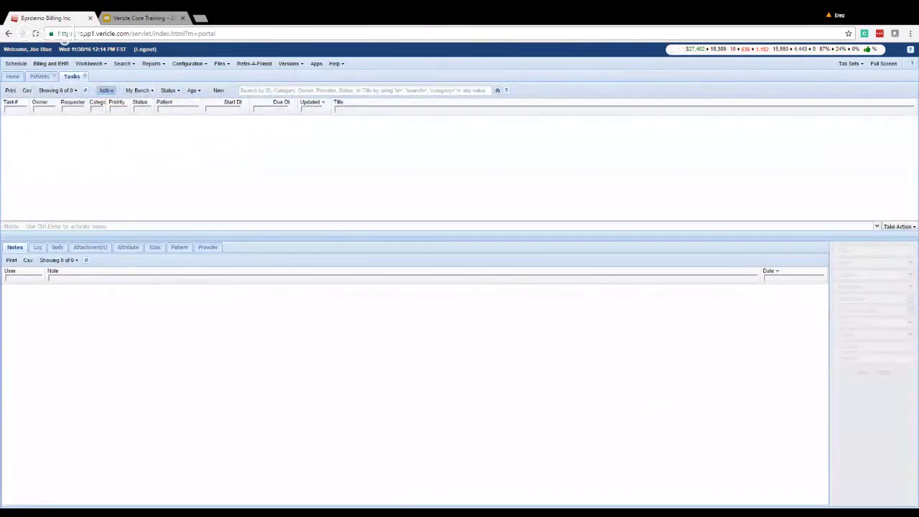
click(217, 90)
text(test)
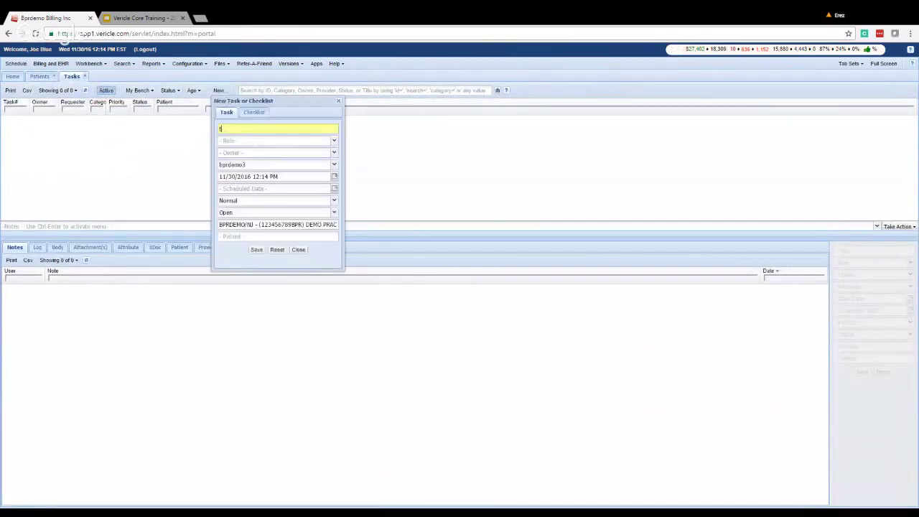
click(39, 76)
click(75, 77)
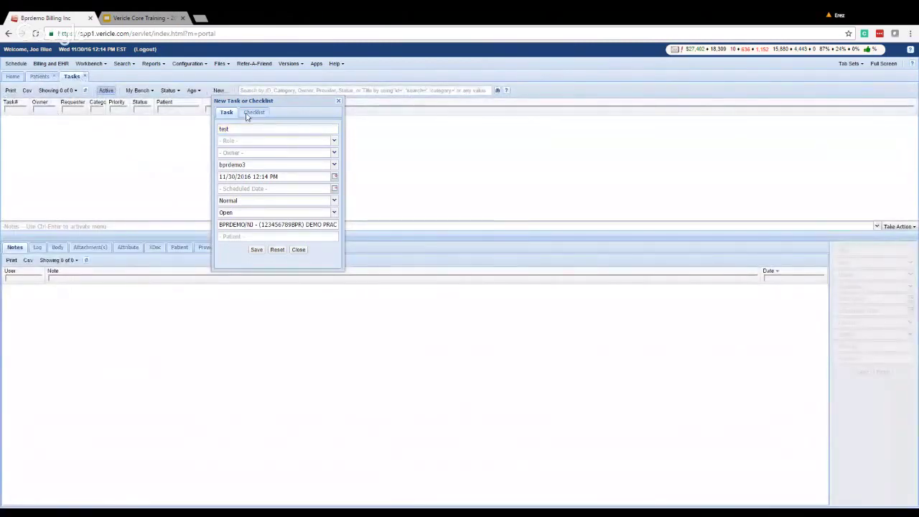
click(338, 102)
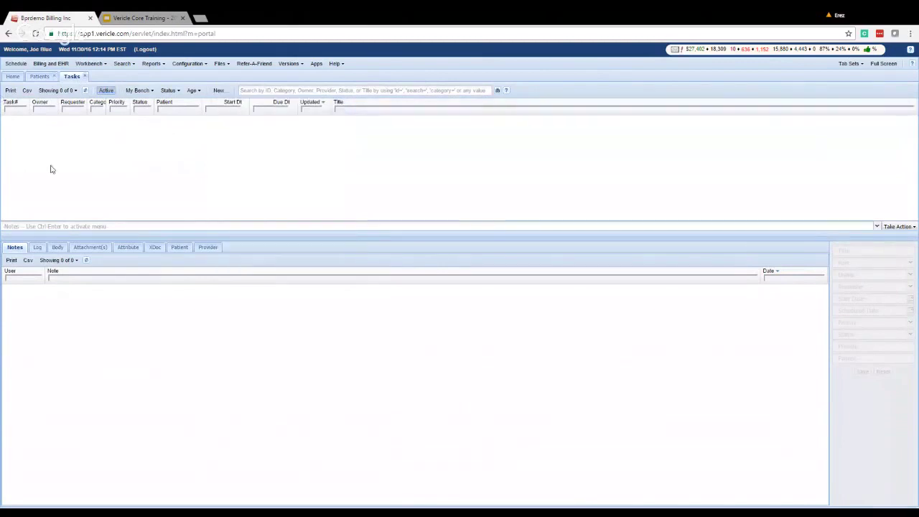
Close the Tasks and Patients pages and open the Schedule.
click(85, 77)
click(59, 76)
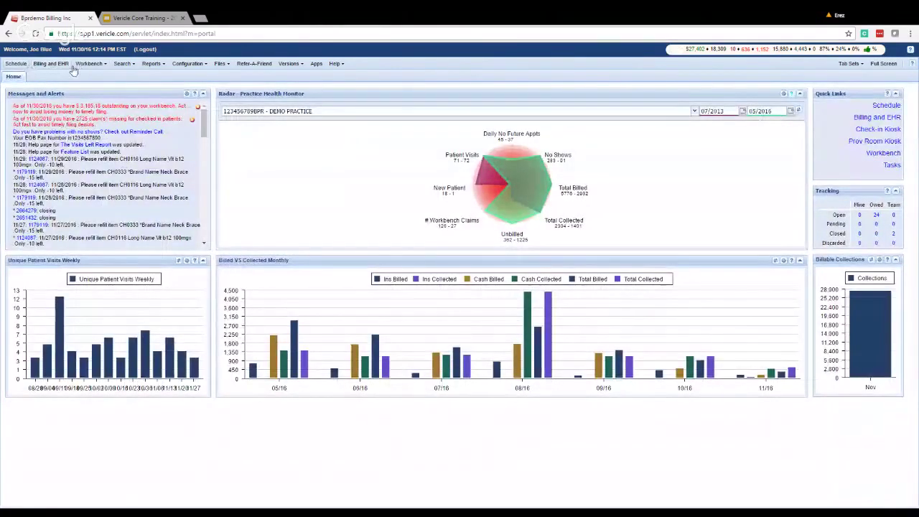
click(17, 63)
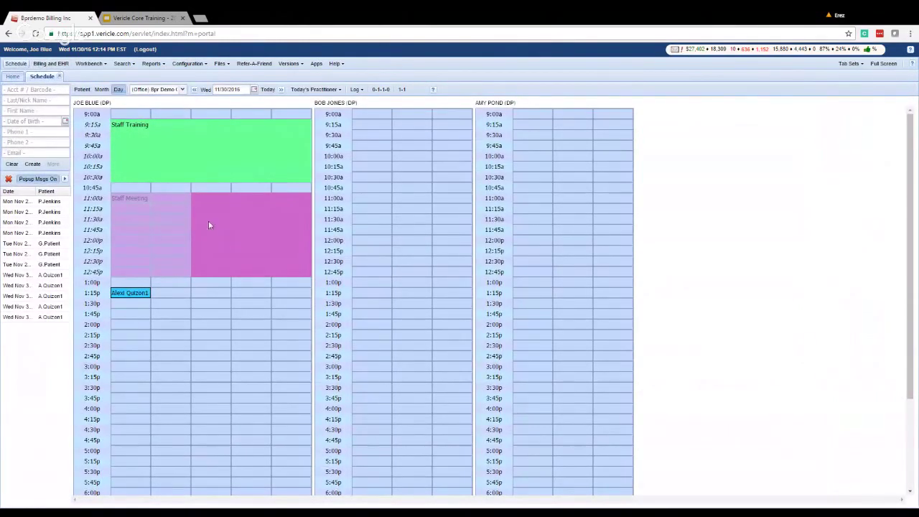
Open a new Patients search page, then go back to the Schedule.
click(128, 64)
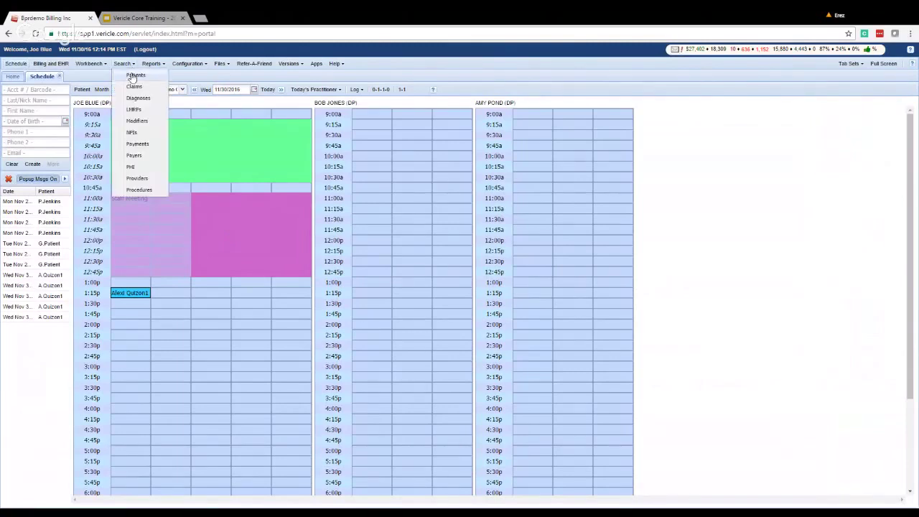
click(132, 75)
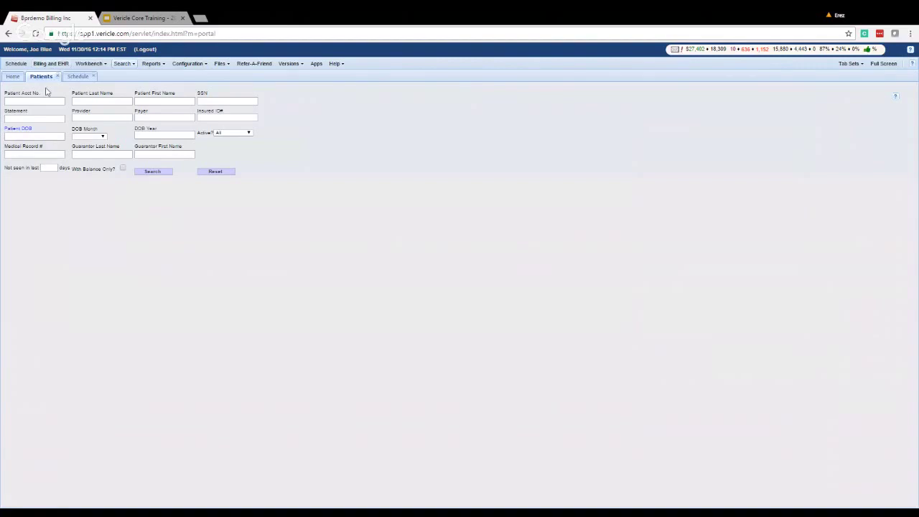
click(77, 78)
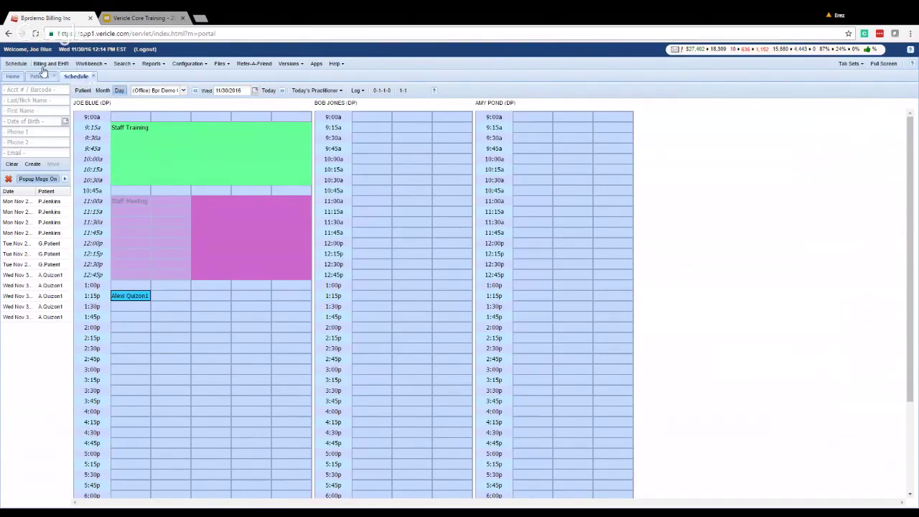
click(861, 63)
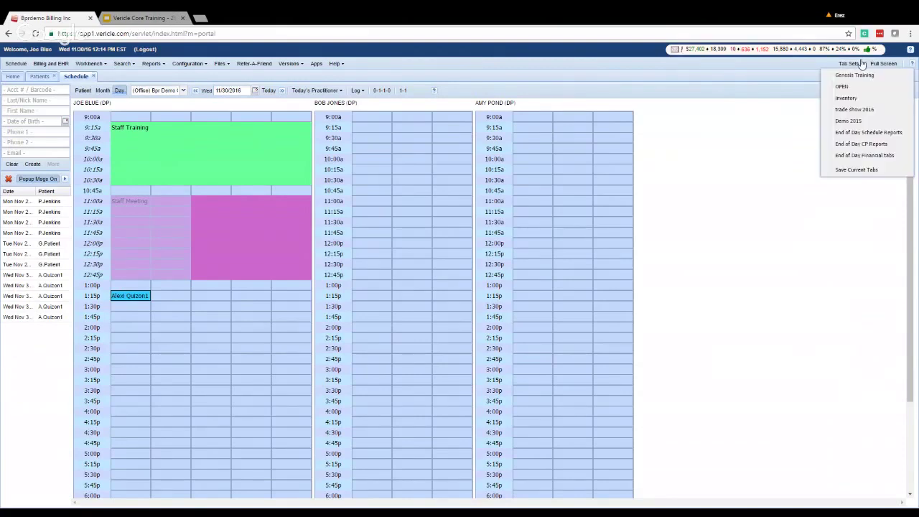
click(460, 76)
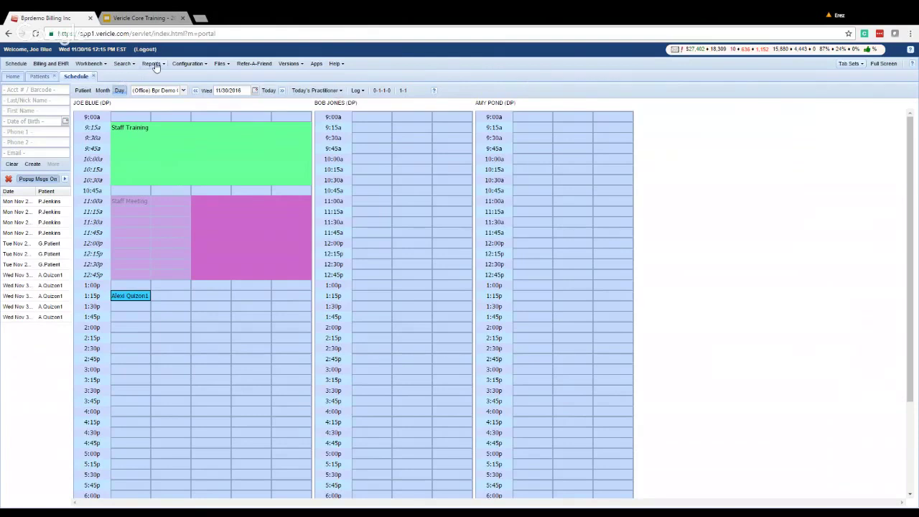
click(152, 63)
mouse_move(152, 93)
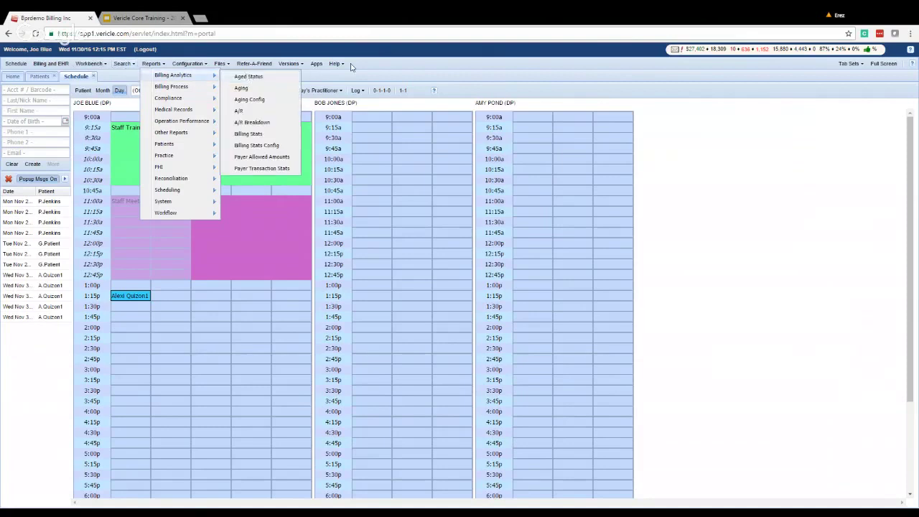
click(848, 63)
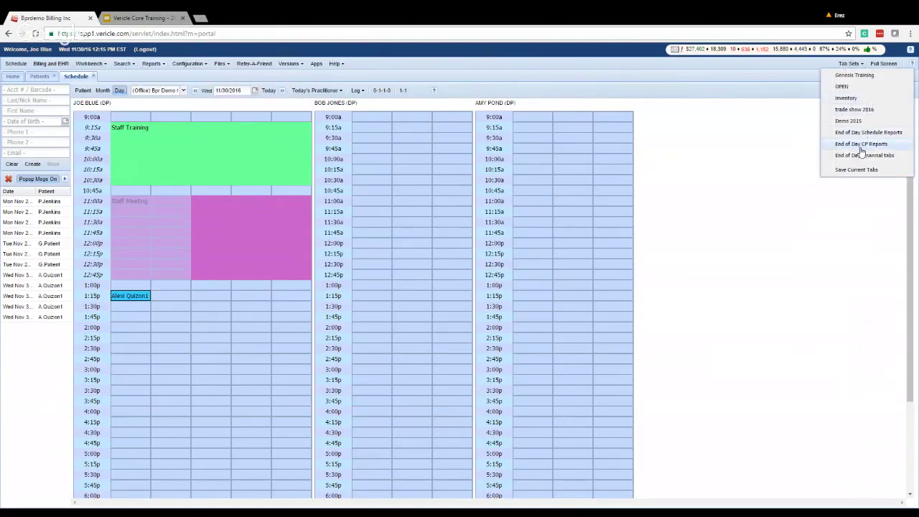
click(832, 65)
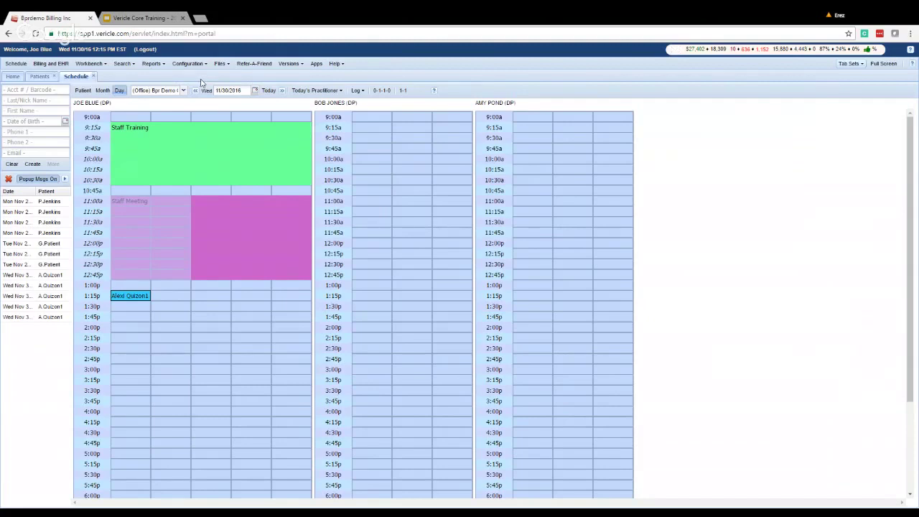
click(336, 66)
Read through the Schedule online help page, then close the help panel.
click(435, 92)
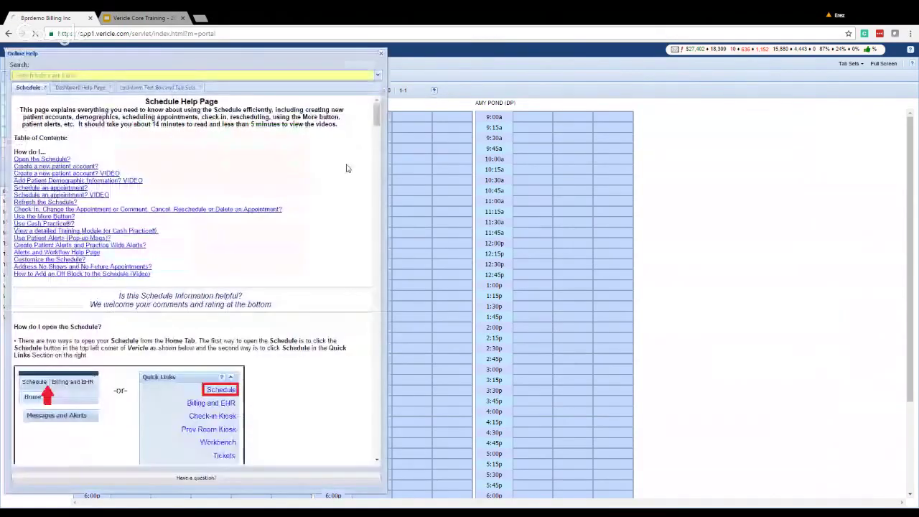
scroll(133, 147, down, 3)
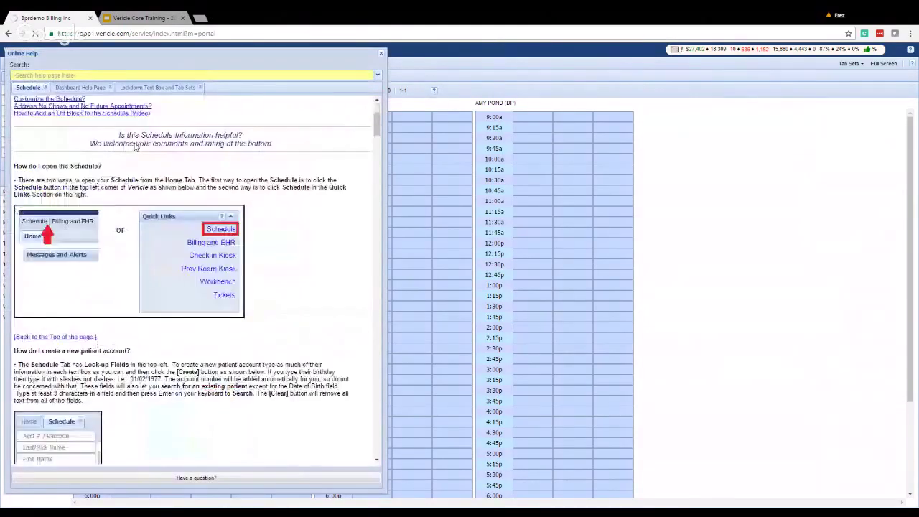
scroll(135, 146, down, 10)
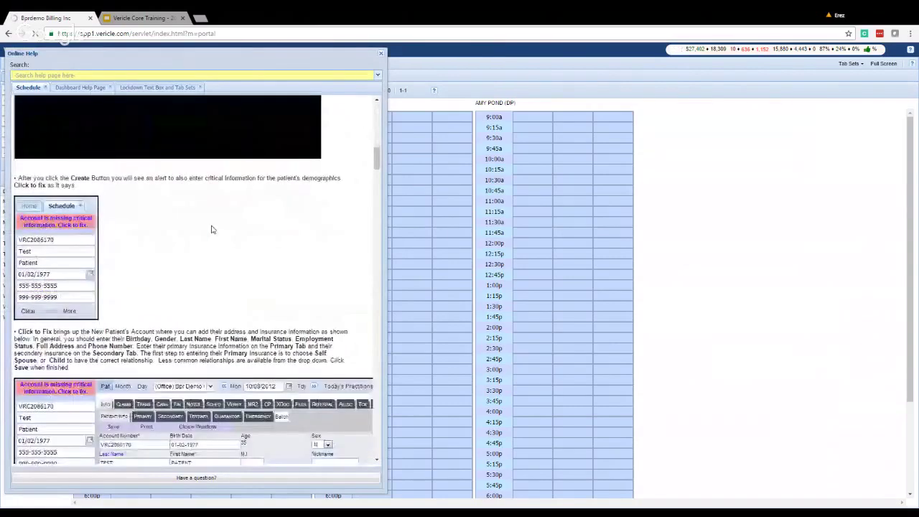
scroll(211, 229, down, 10)
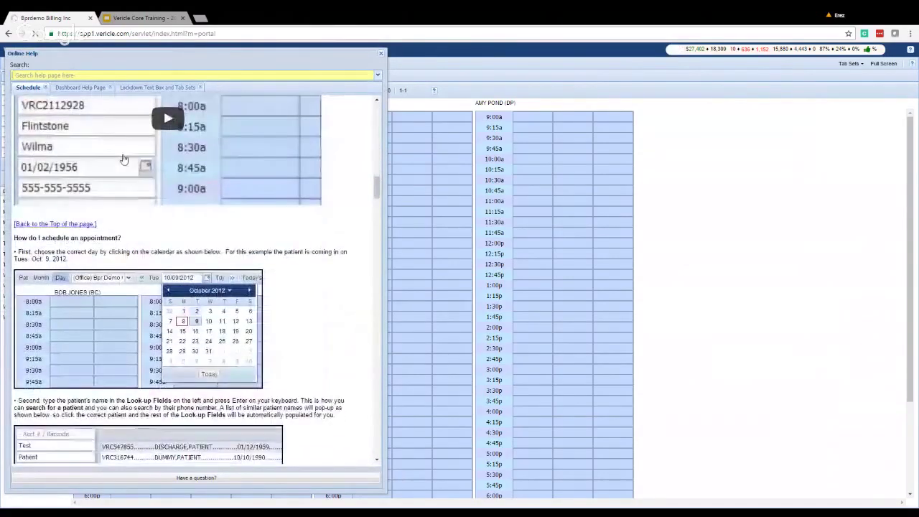
scroll(123, 159, up, 1)
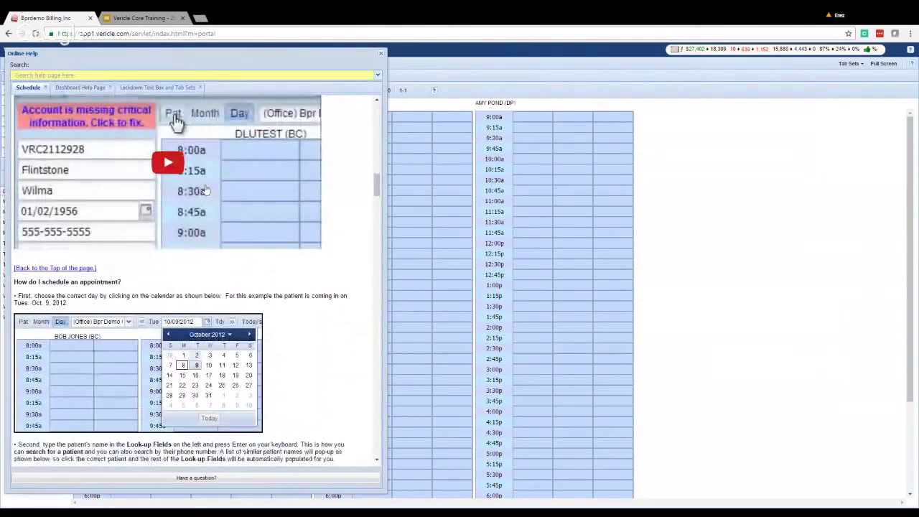
click(384, 56)
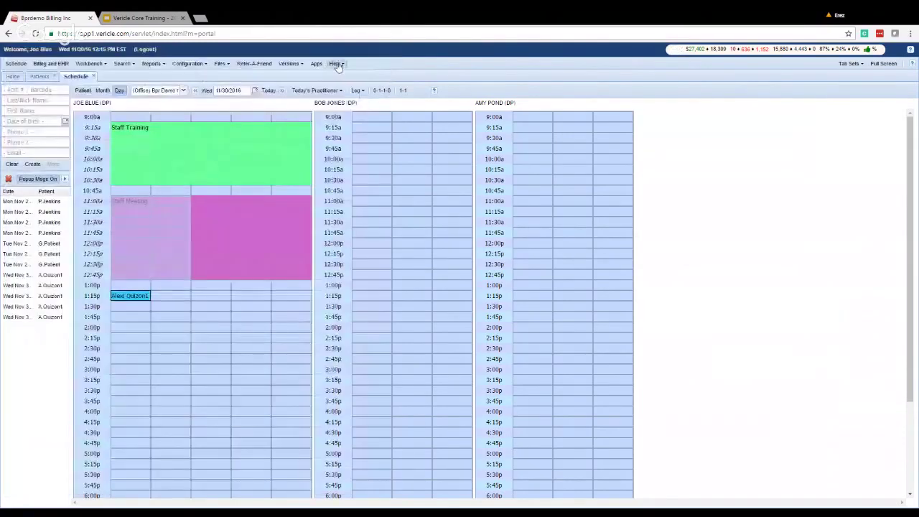
click(334, 64)
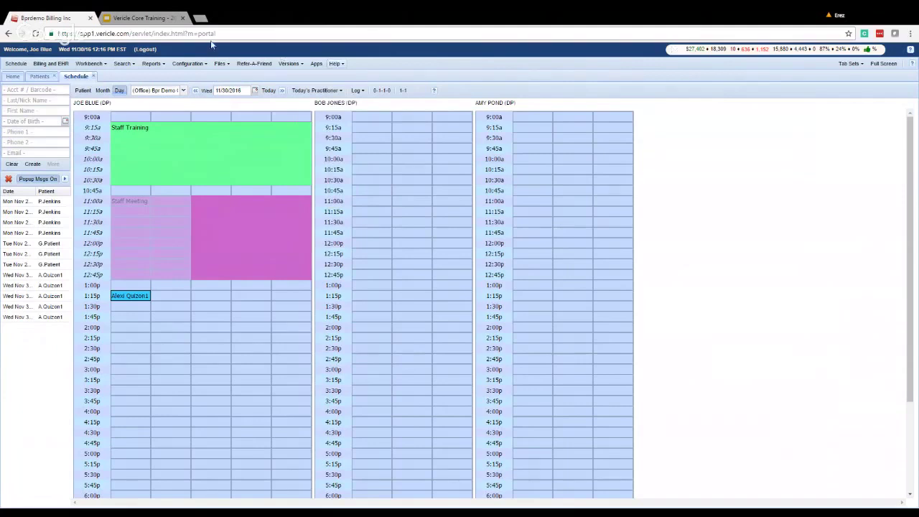
click(140, 17)
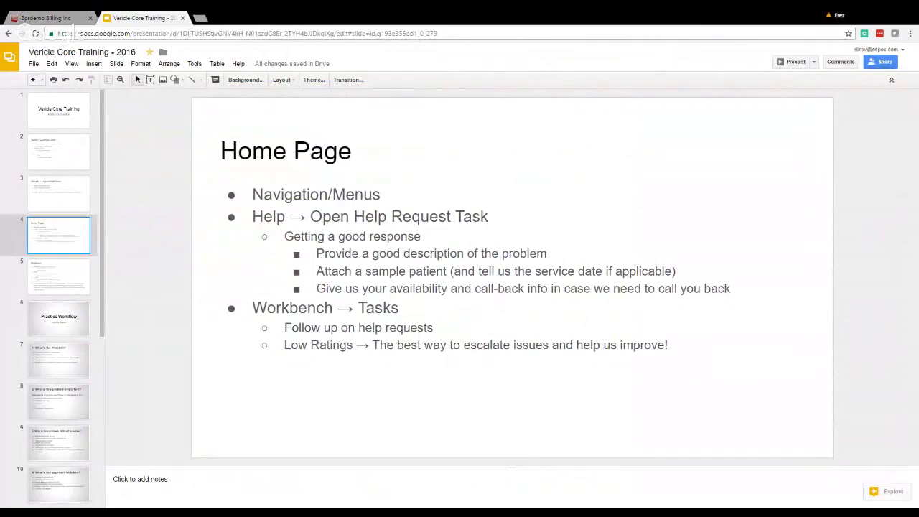
drag(252, 216, 551, 288)
click(552, 288)
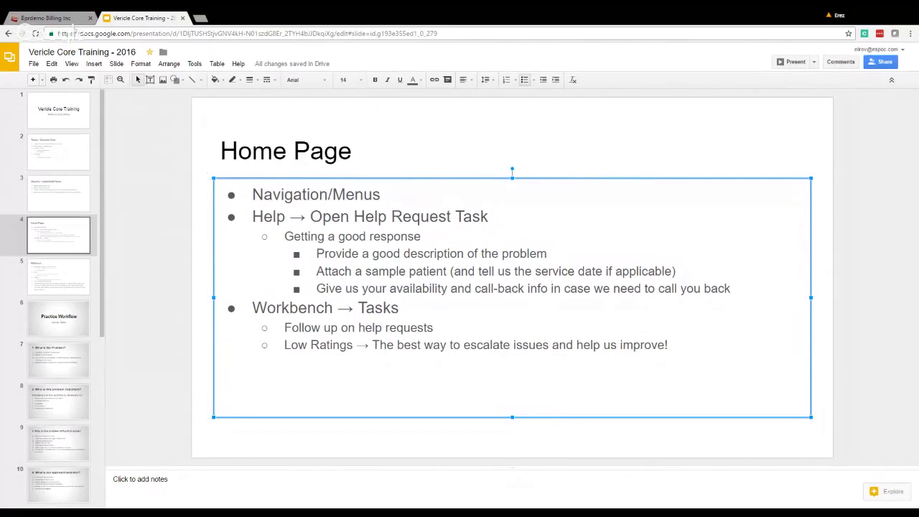
click(62, 15)
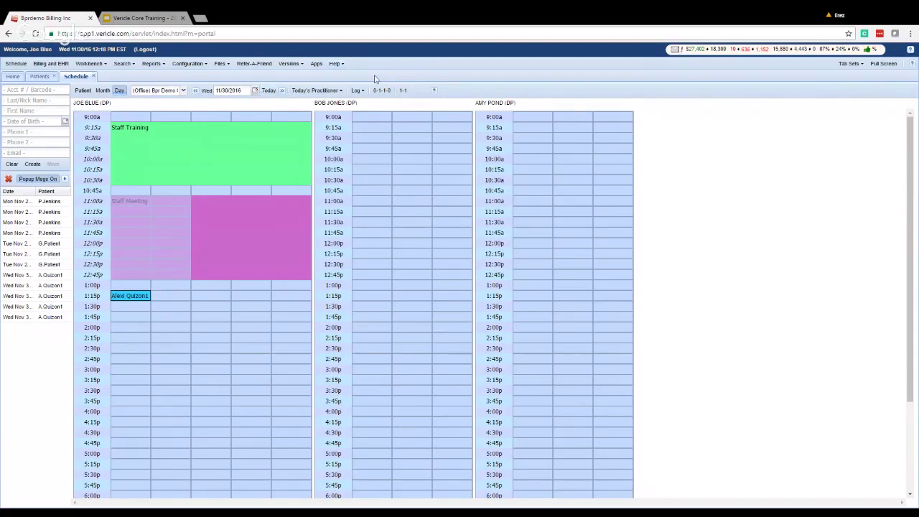
Start a new Help Request task with the brief description 'how do I look up a patient account in the scheduler?'.
click(335, 64)
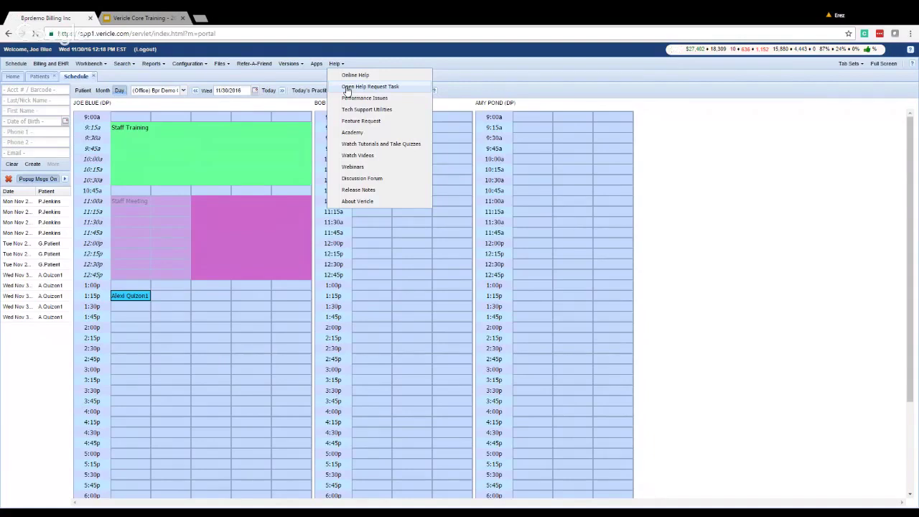
click(347, 86)
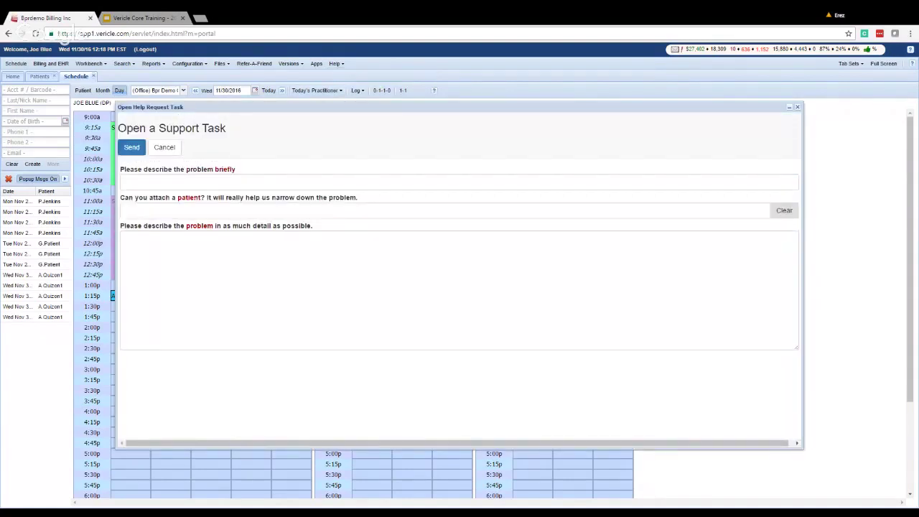
click(190, 182)
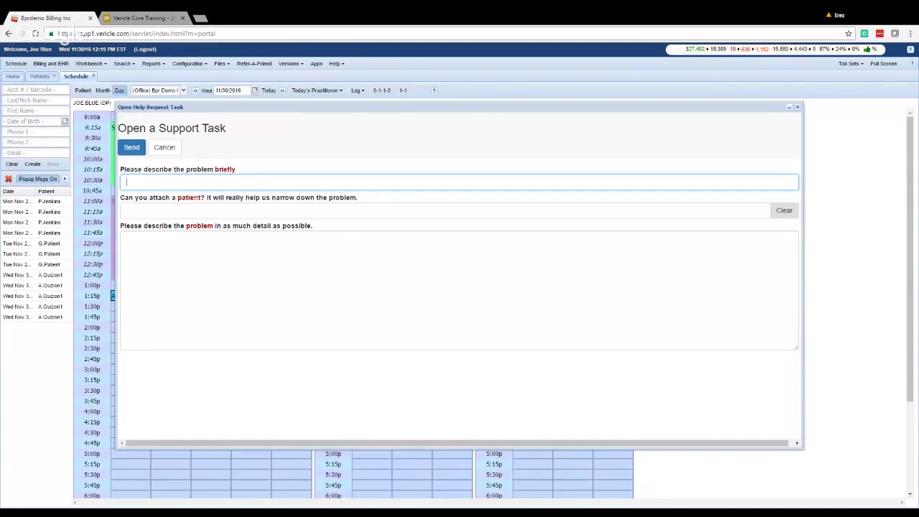
text(how )
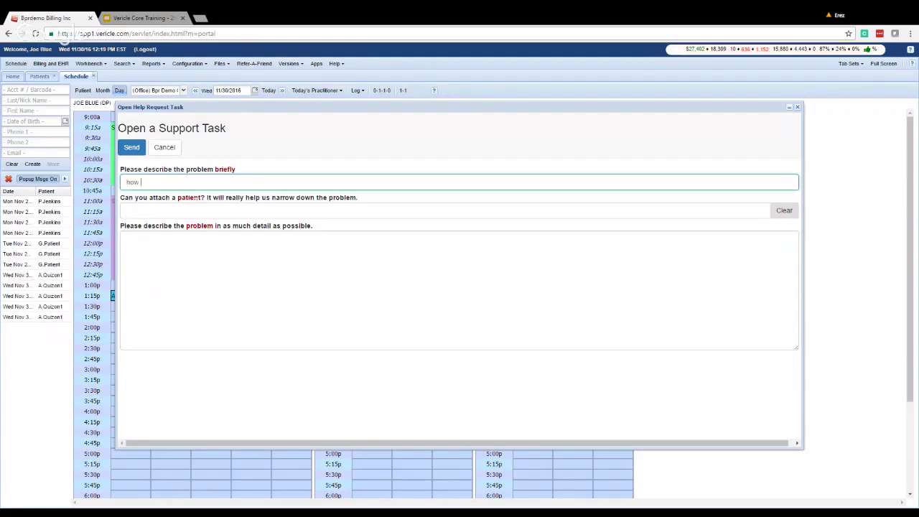
text(do I look up a patinet)
key(BackSpace)
key(BackSpace)
key(BackSpace)
key(BackSpace)
text(ent account in the scheduler?)
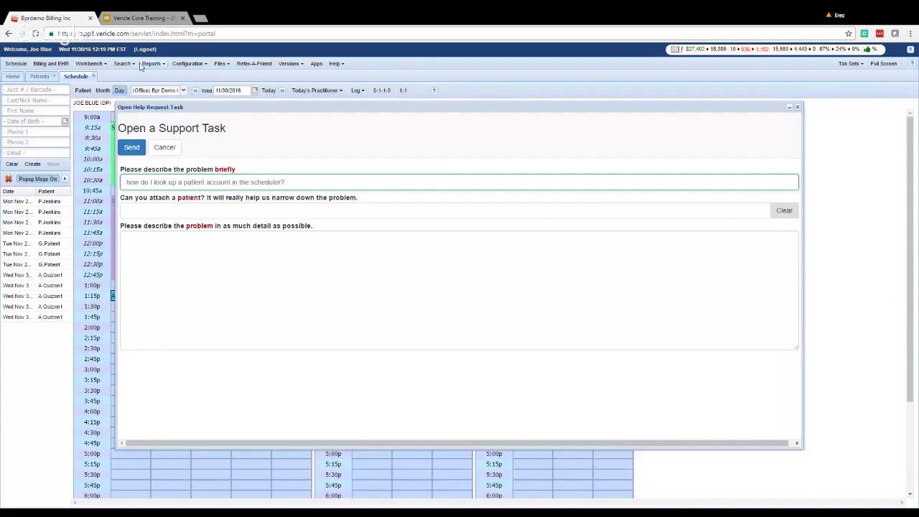
Replace the brief description with 'getting system error "cannot find patient" when pulling up this patient'.
key(Tab)
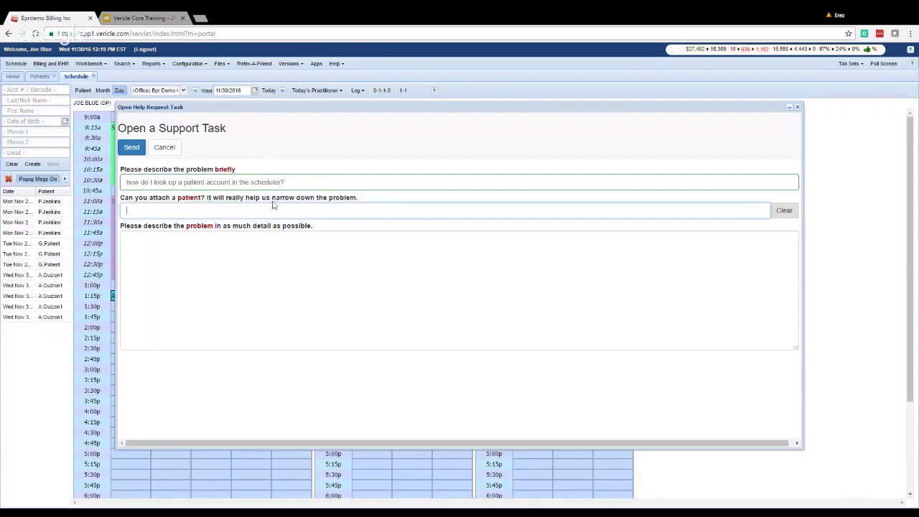
key(shift+Tab)
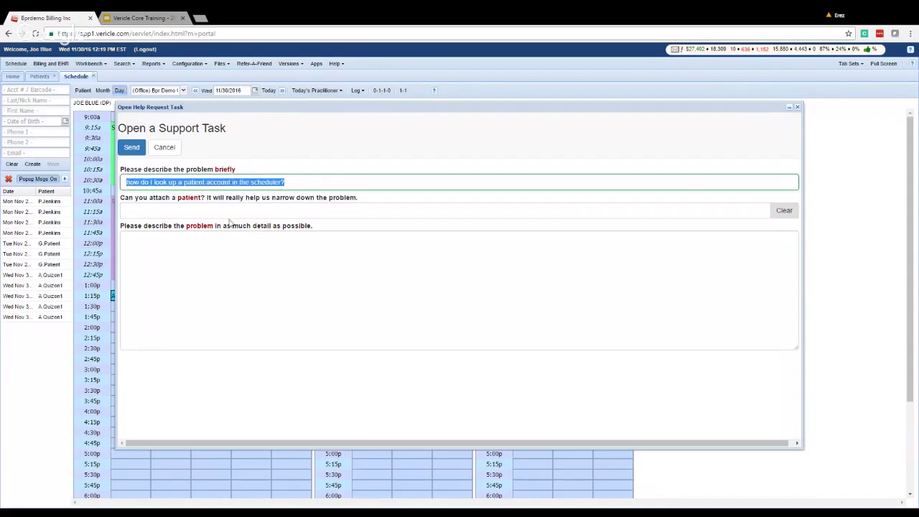
text(getting system )
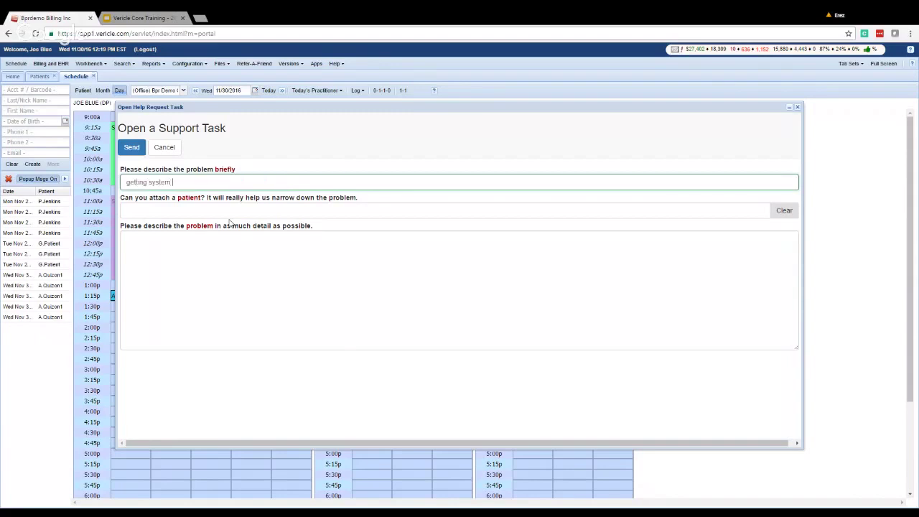
text(error "cannot find patient" when pulling up i)
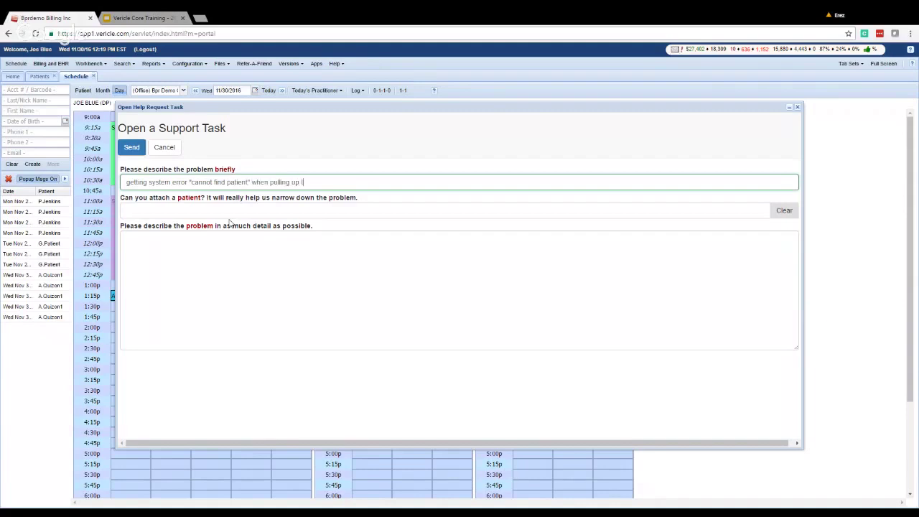
key(BackSpace)
text(this patient)
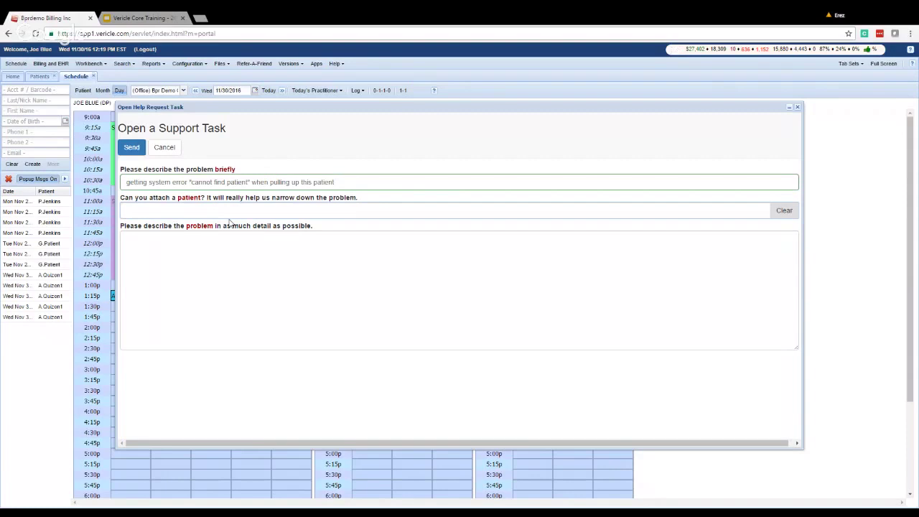
Attach the matching patient found by searching 'smi' to the support task.
click(165, 209)
text(smi)
key(Down)
key(Down)
key(Down)
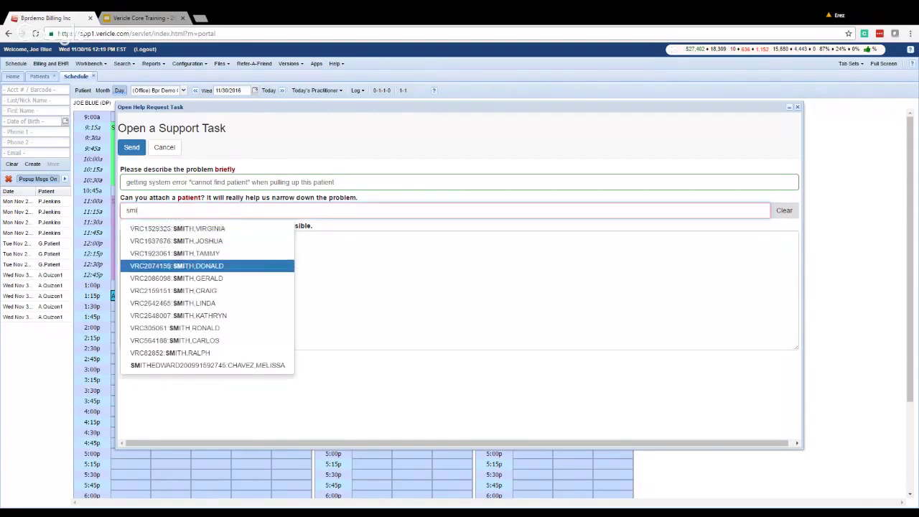
key(Return)
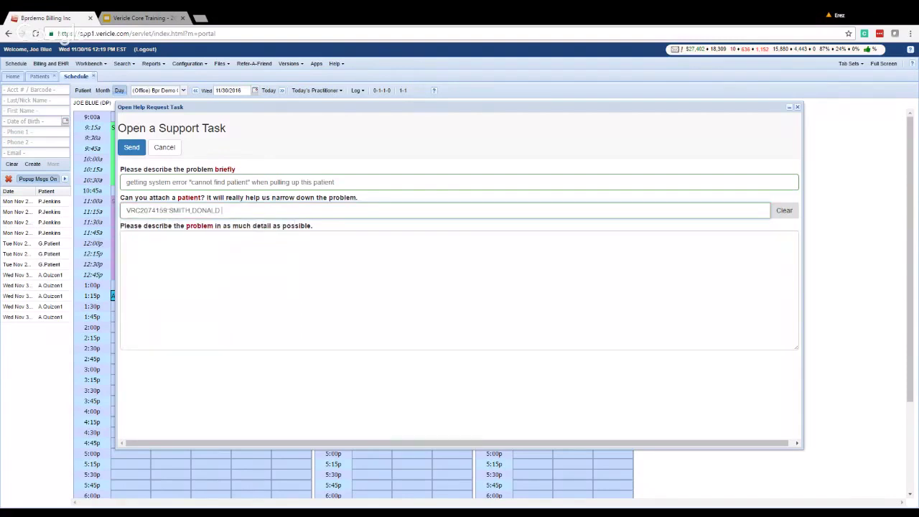
Enter the detailed description 'opened up schedule. entered last name in the left side. got error'.
key(Tab)
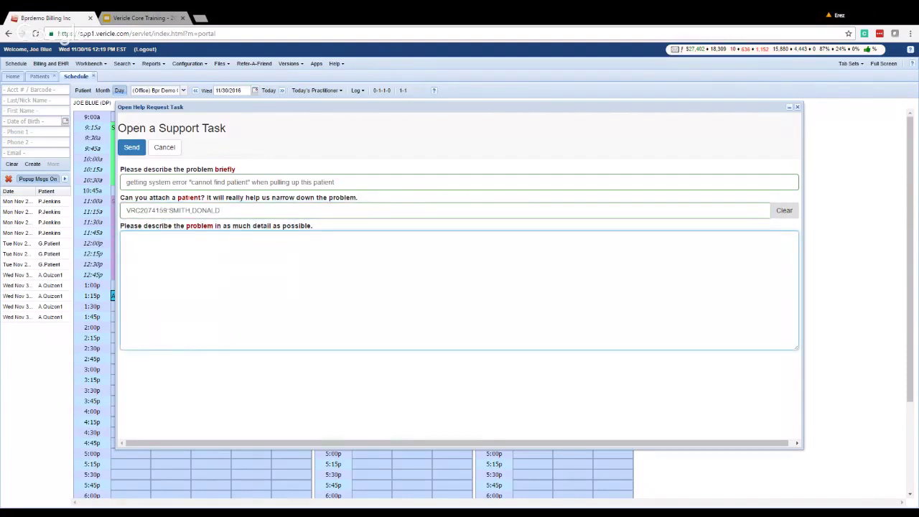
drag(334, 181, 127, 182)
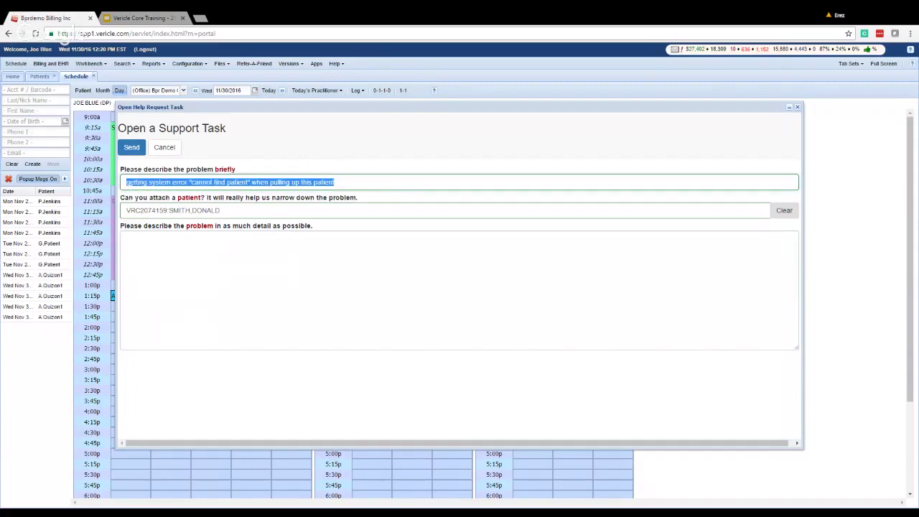
click(132, 241)
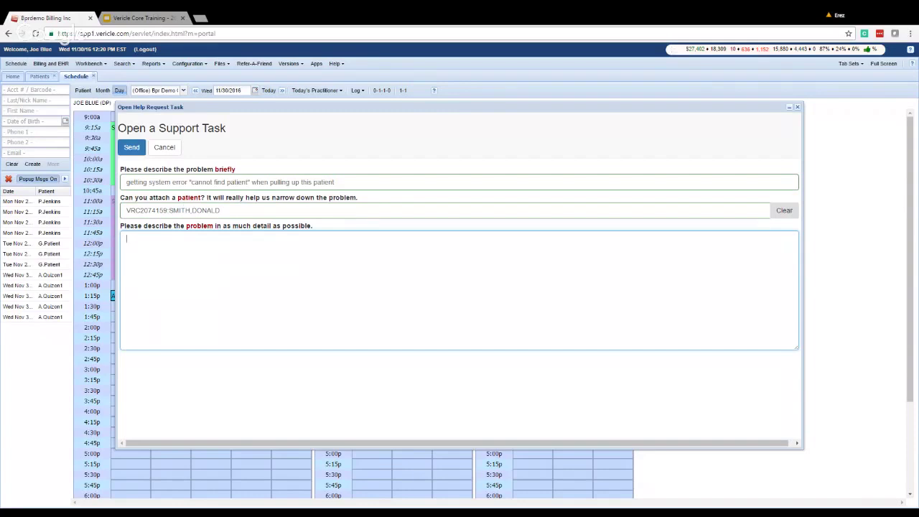
text(opened up schedule. )
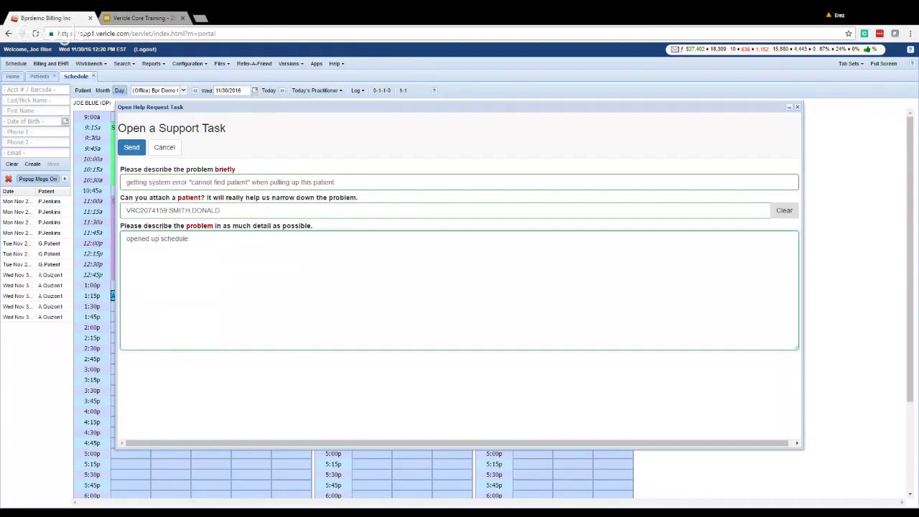
text( entered last name in the left side. got error)
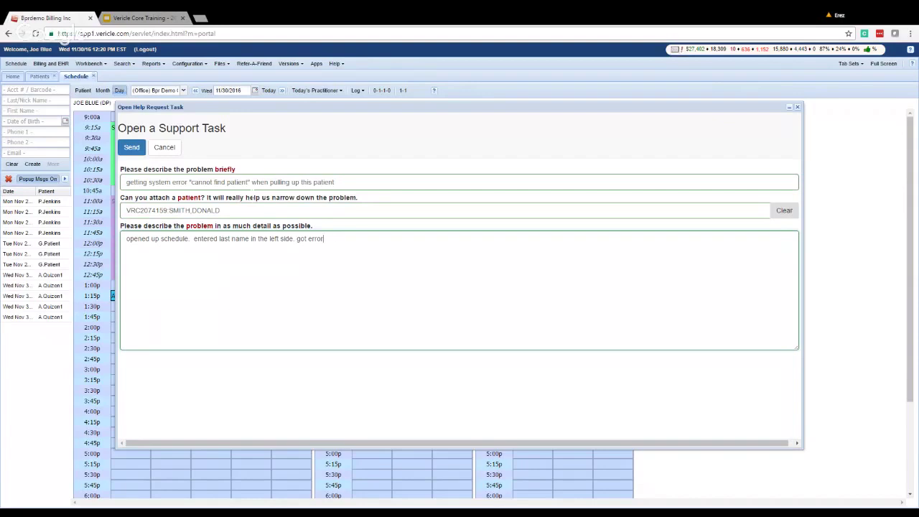
Submit the support task and add a 'call anytime between 2' call-back line to the details.
click(131, 147)
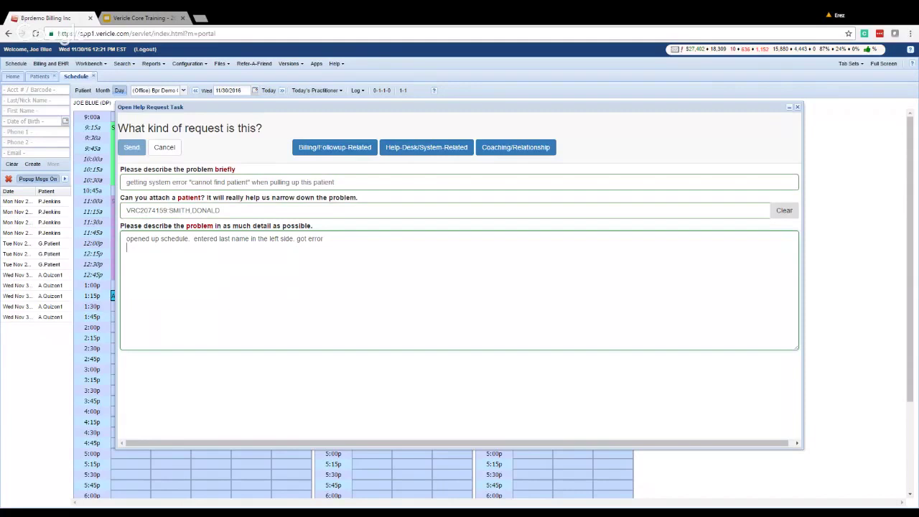
key(Return)
text(call anytime)
key(BackSpace)
key(BackSpace)
key(BackSpace)
key(BackSpace)
key(BackSpace)
key(BackSpace)
key(BackSpace)
text(between 2)
key(BackSpace)
key(BackSpace)
key(BackSpace)
key(BackSpace)
key(BackSpace)
key(BackSpace)
key(BackSpace)
key(BackSpace)
key(BackSpace)
key(BackSpace)
key(BackSpace)
key(BackSpace)
key(BackSpace)
key(BackSpace)
click(285, 120)
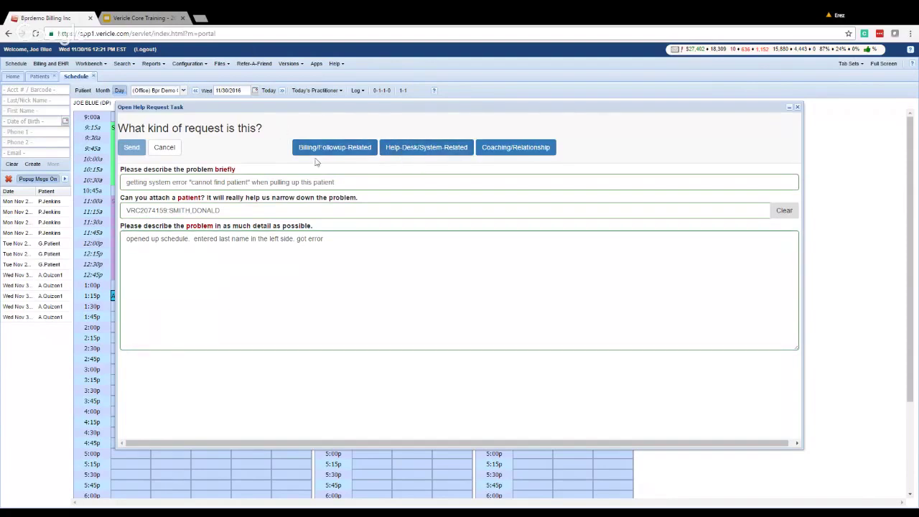
Cancel the help request, open the Tasks workbench page, then return to the Core Training slides.
click(164, 148)
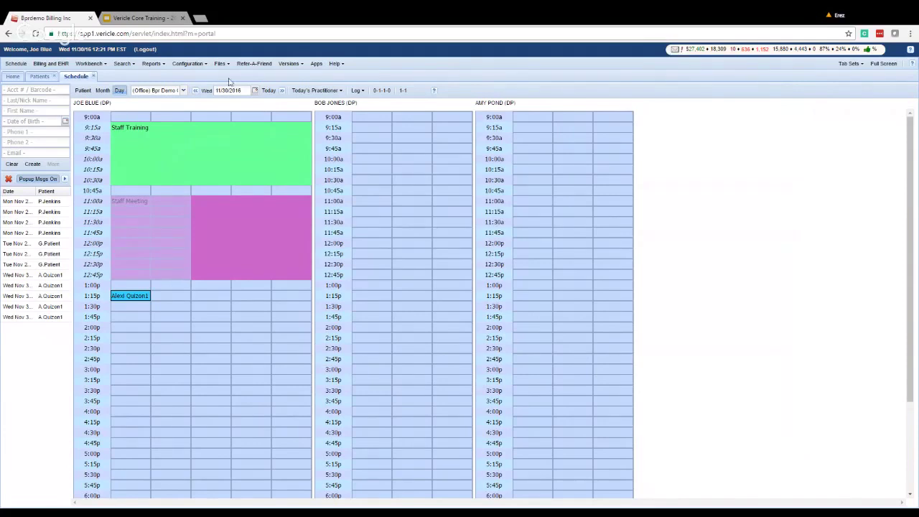
click(104, 64)
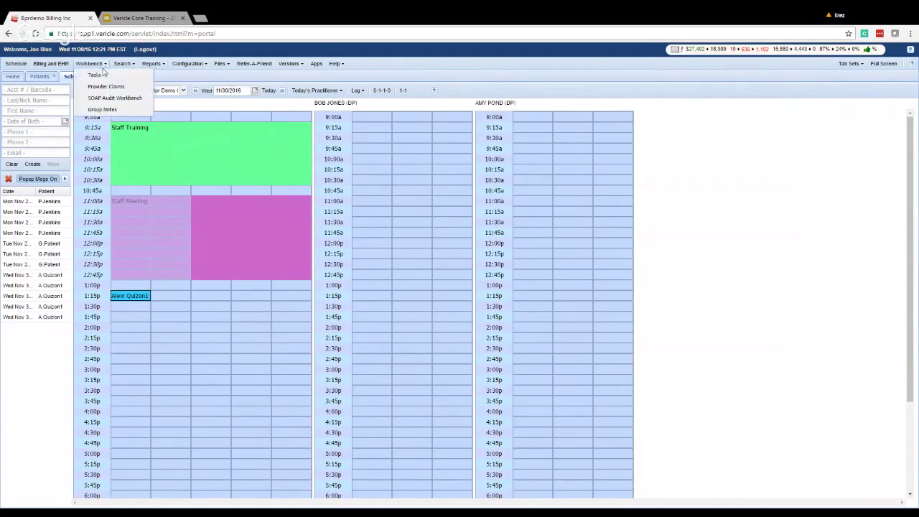
click(94, 74)
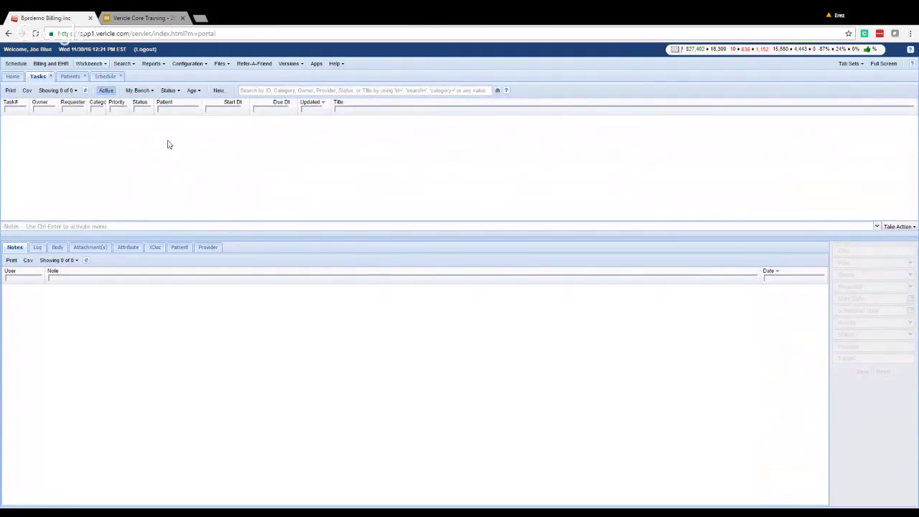
click(151, 16)
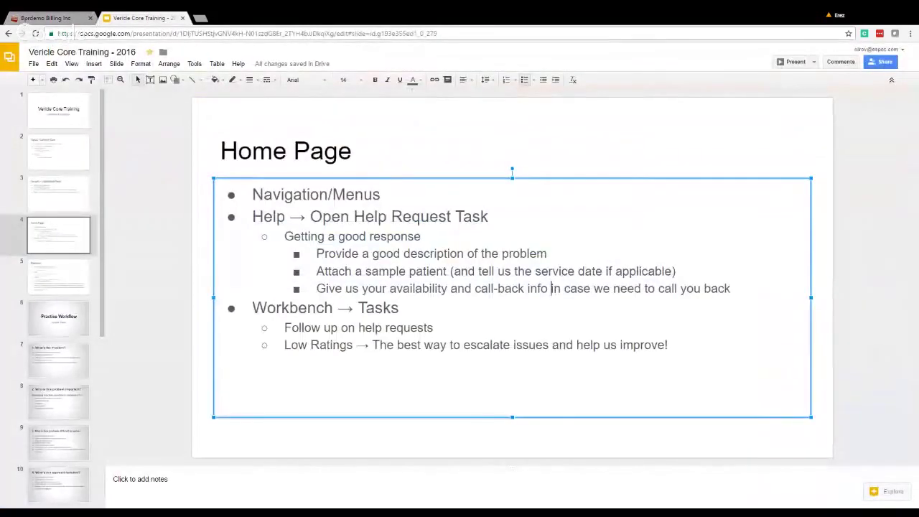
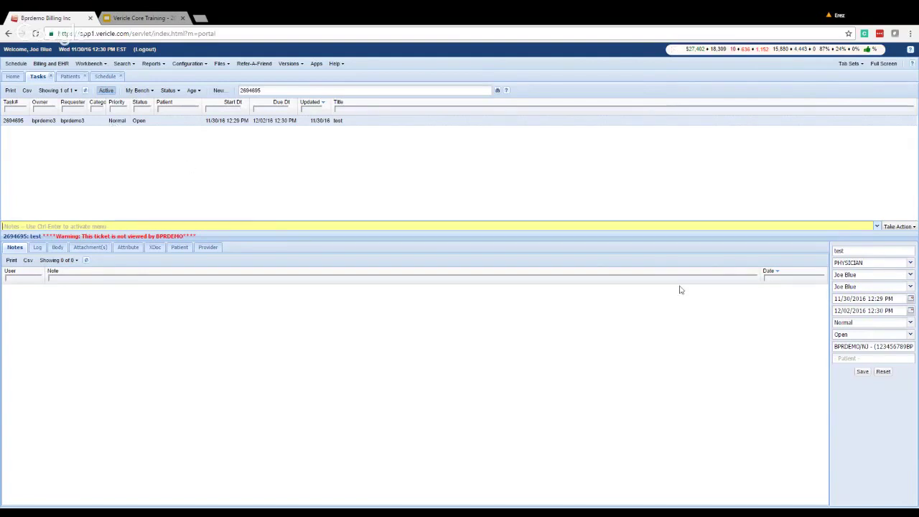
Check task 2694695's priority options, leaving it Normal, then switch to the Core Training slides.
click(912, 325)
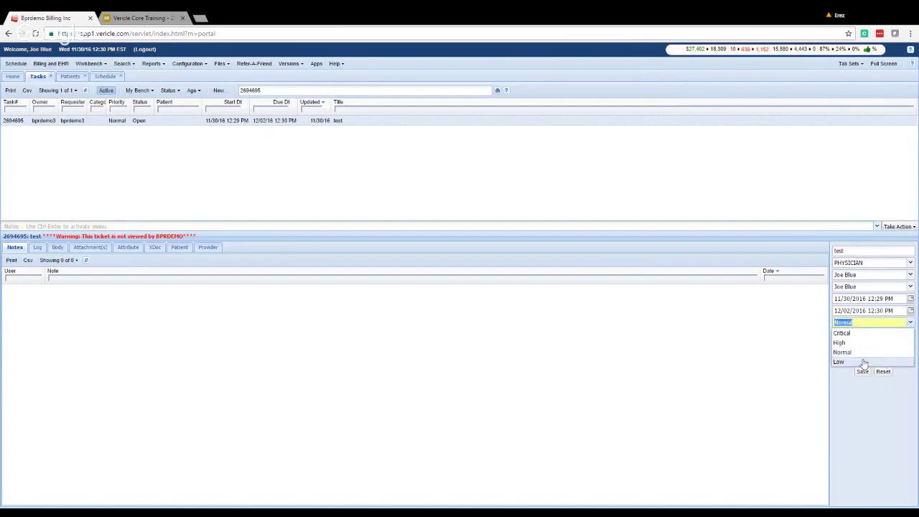
click(786, 334)
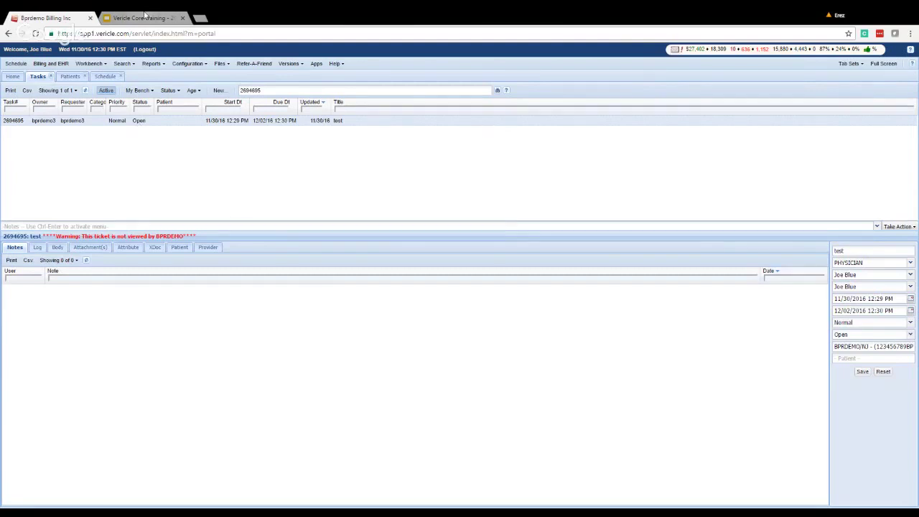
click(143, 17)
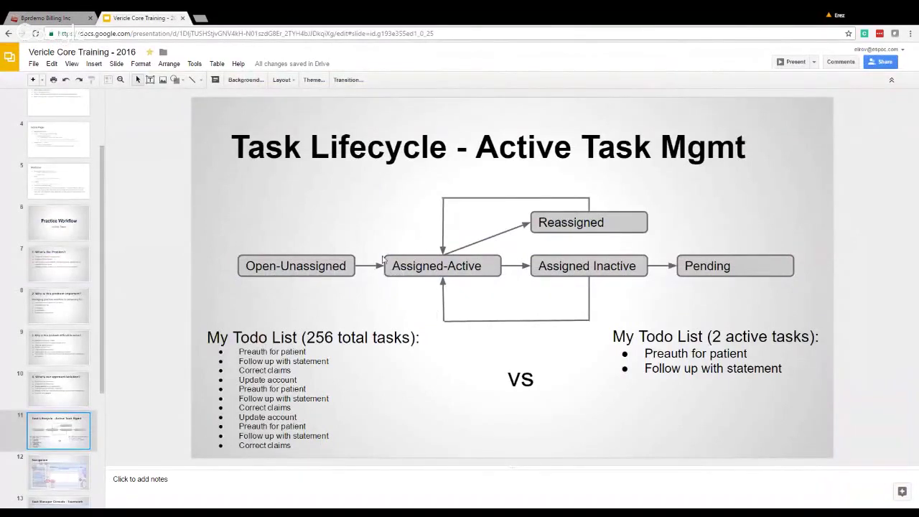
Flip between the Bprdemo Billing tab and the slides, ending on Vericle's task 2694695 page.
click(46, 17)
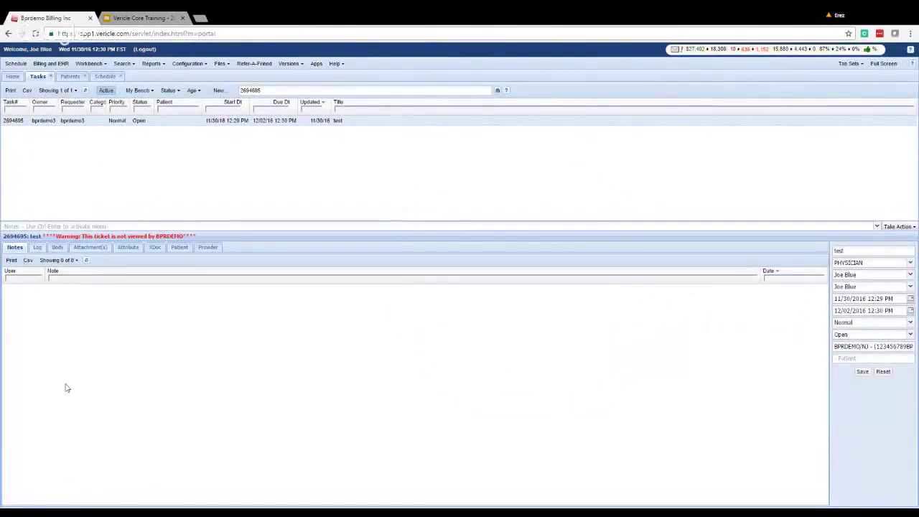
key(ctrl+Tab)
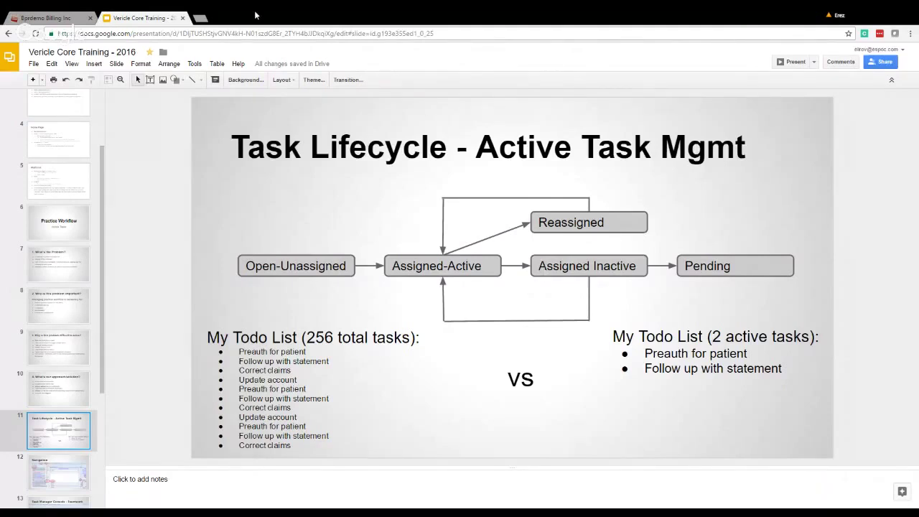
click(68, 17)
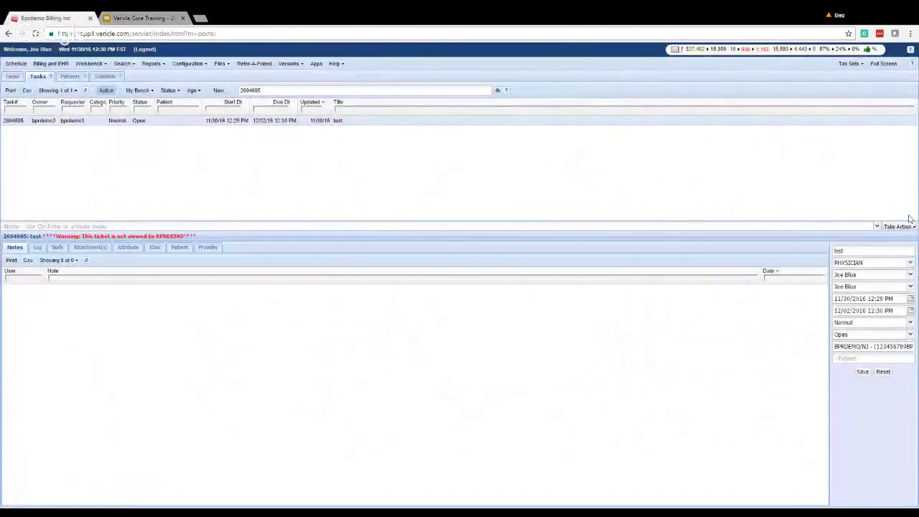
Note on task 2694695 that the contact asked for a call back in 24 hours, with a reference number.
click(897, 226)
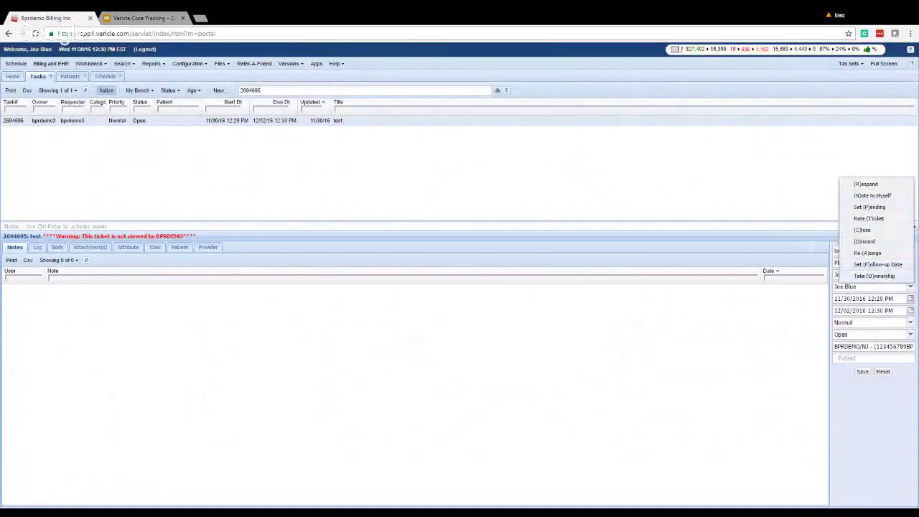
click(765, 225)
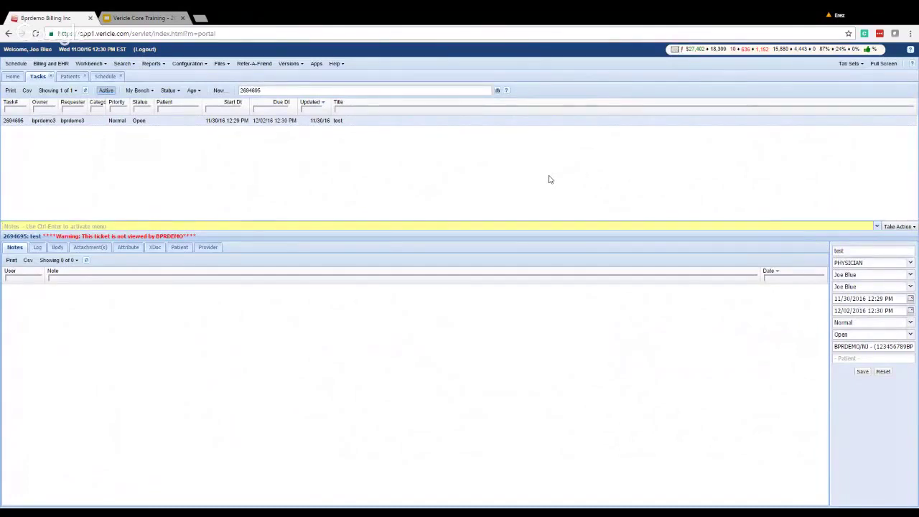
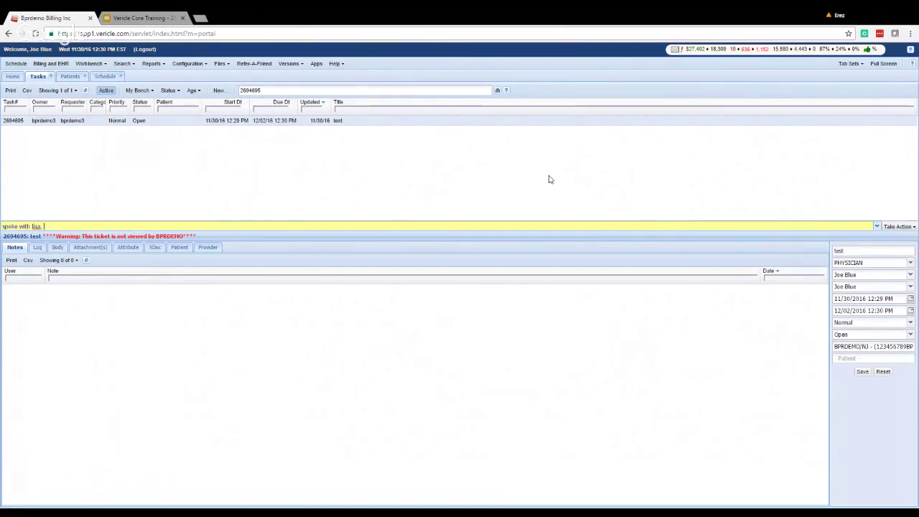
key(BackSpace)
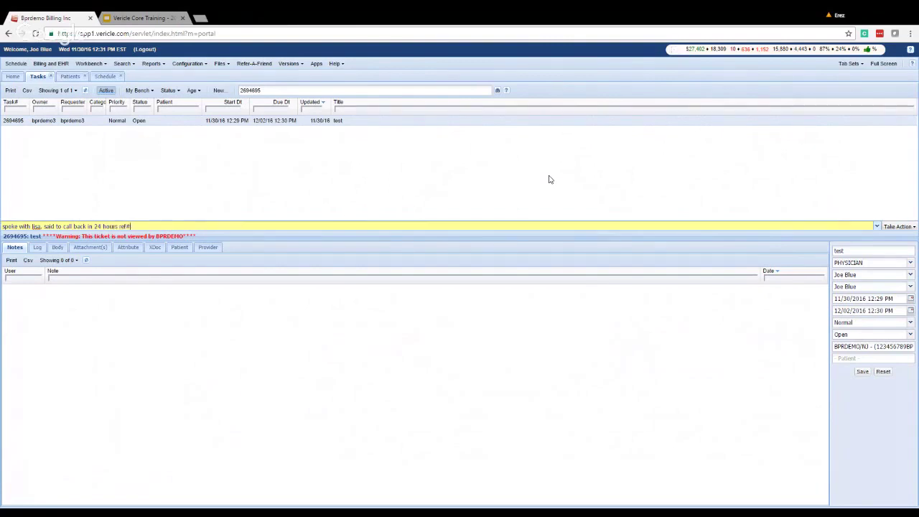
Set the follow-up to 1 day from last midnight and verify the new start date.
click(913, 226)
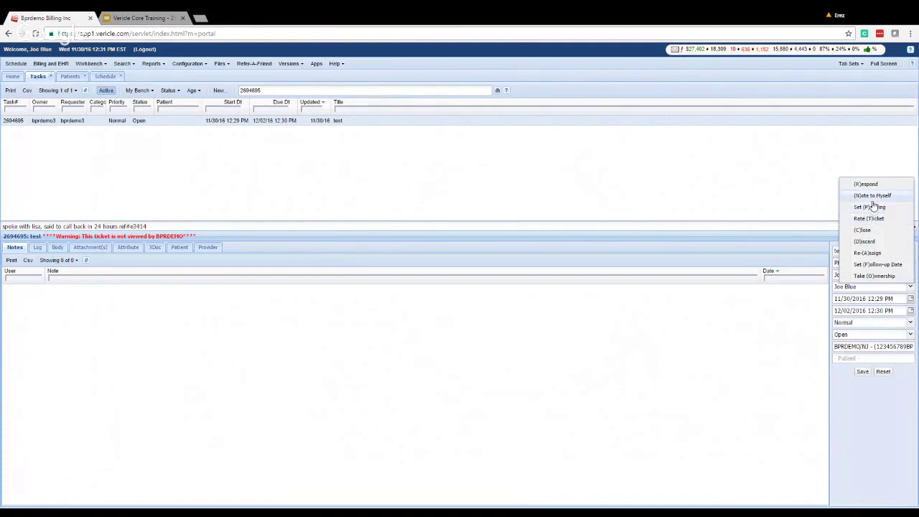
click(875, 265)
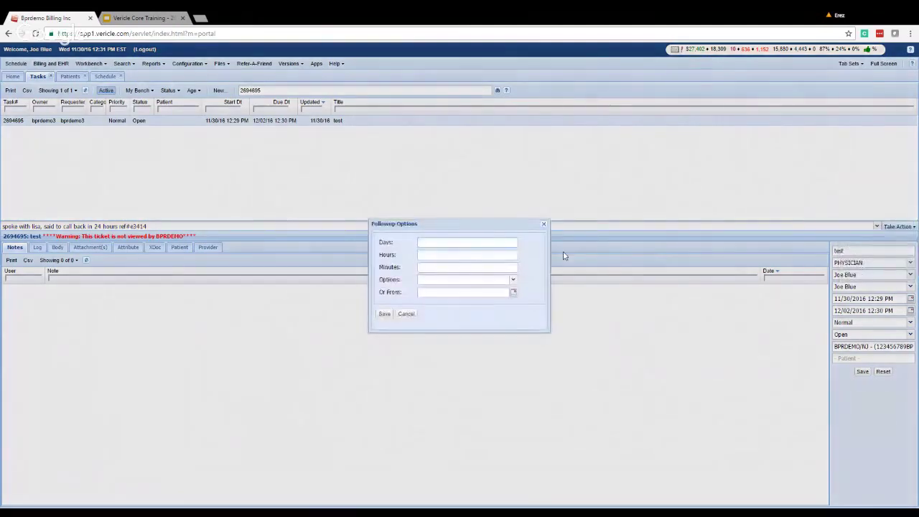
click(512, 279)
click(445, 314)
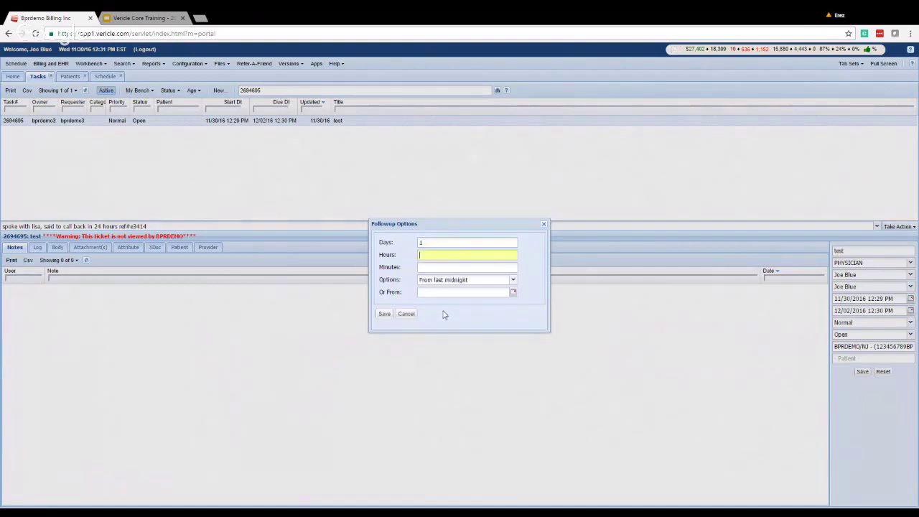
click(384, 314)
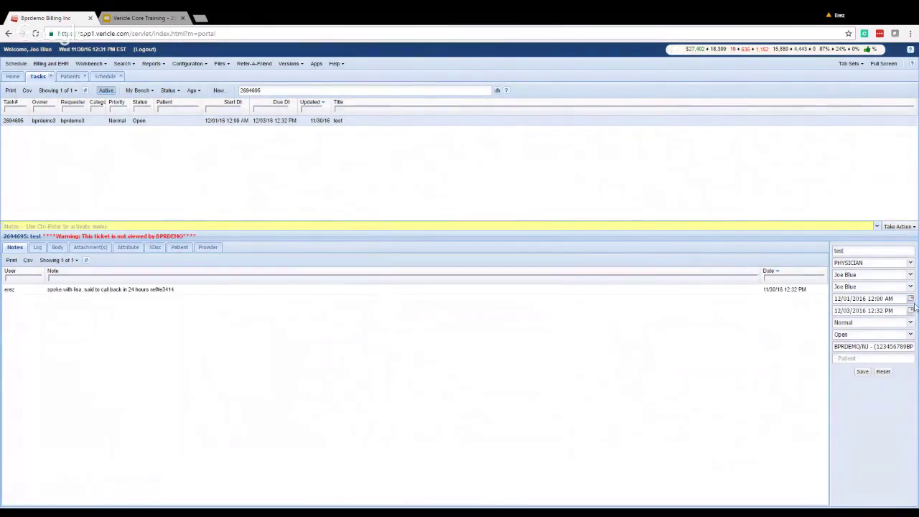
click(910, 302)
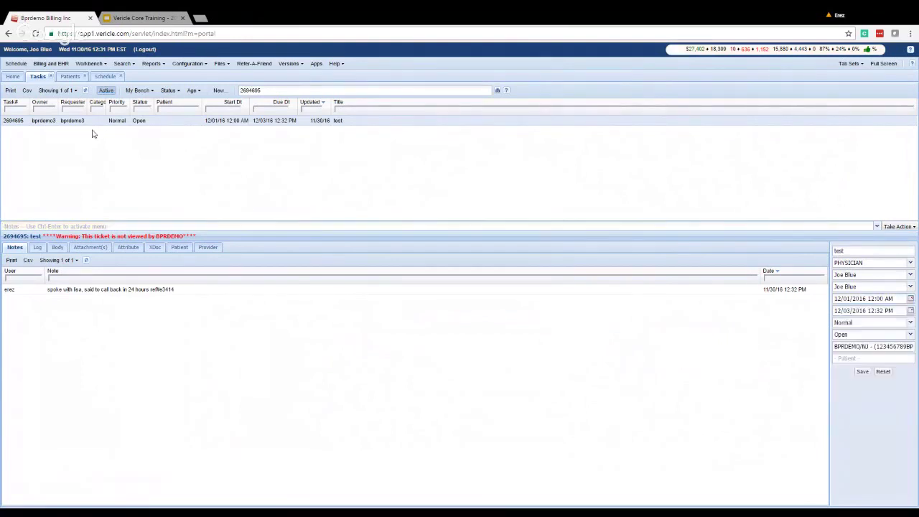
click(287, 90)
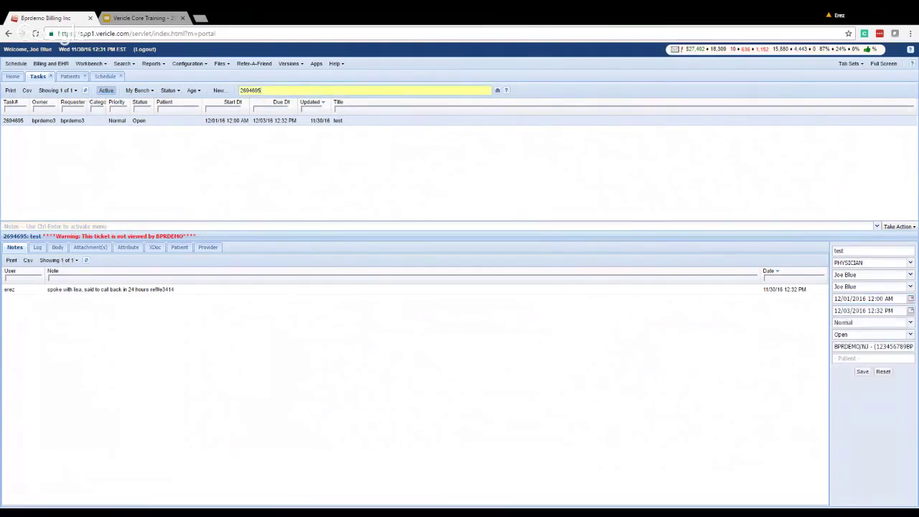
Clear the task search and reopen '2694695: test' from the My Bench recent tickets.
key(BackSpace)
key(BackSpace)
key(BackSpace)
key(BackSpace)
key(BackSpace)
key(BackSpace)
key(BackSpace)
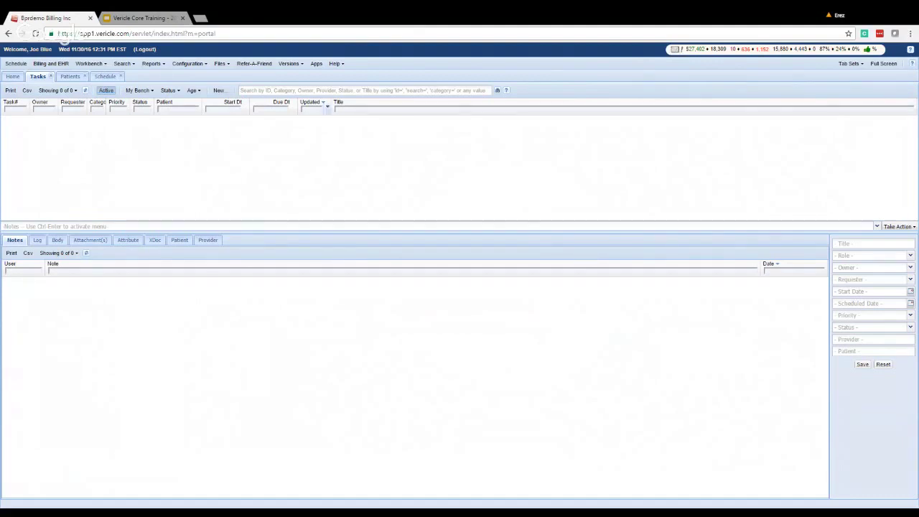
click(287, 91)
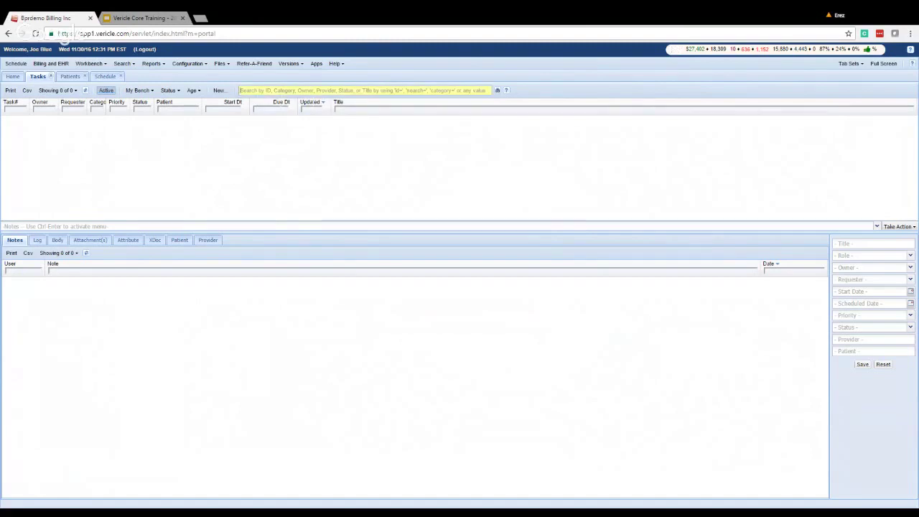
click(148, 90)
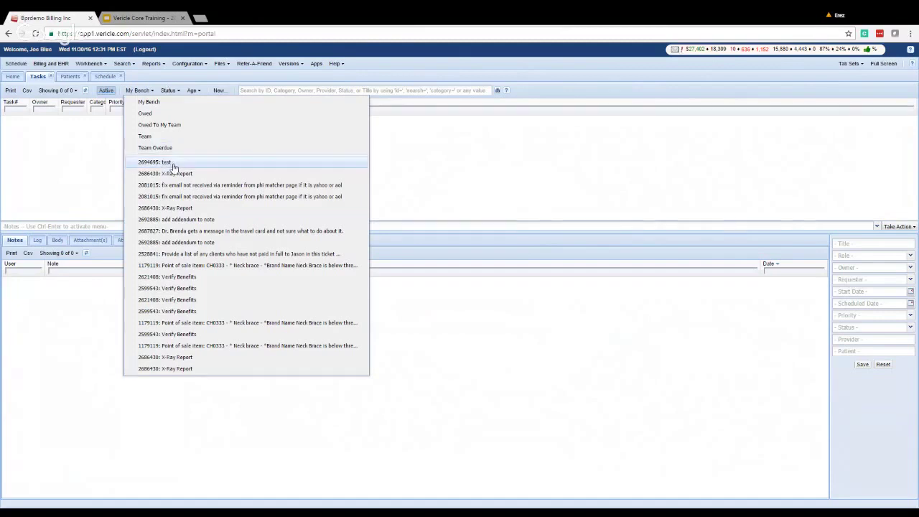
click(171, 164)
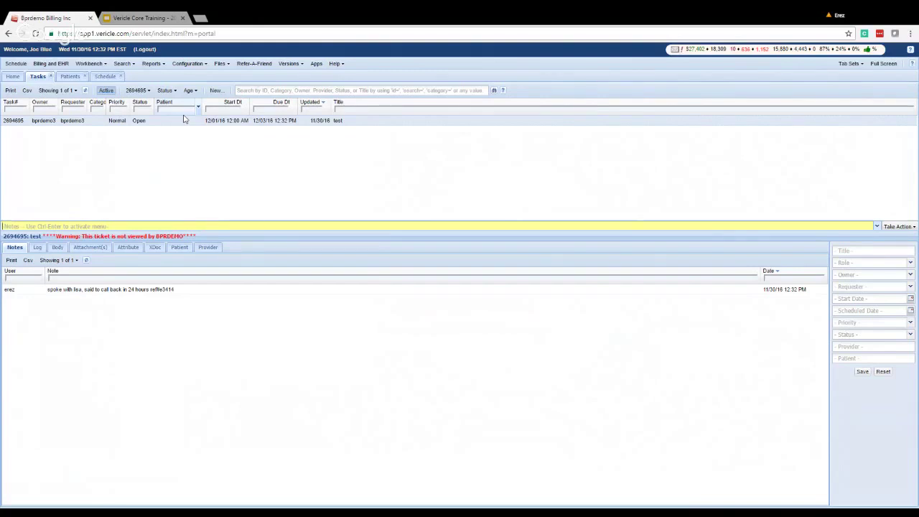
click(336, 63)
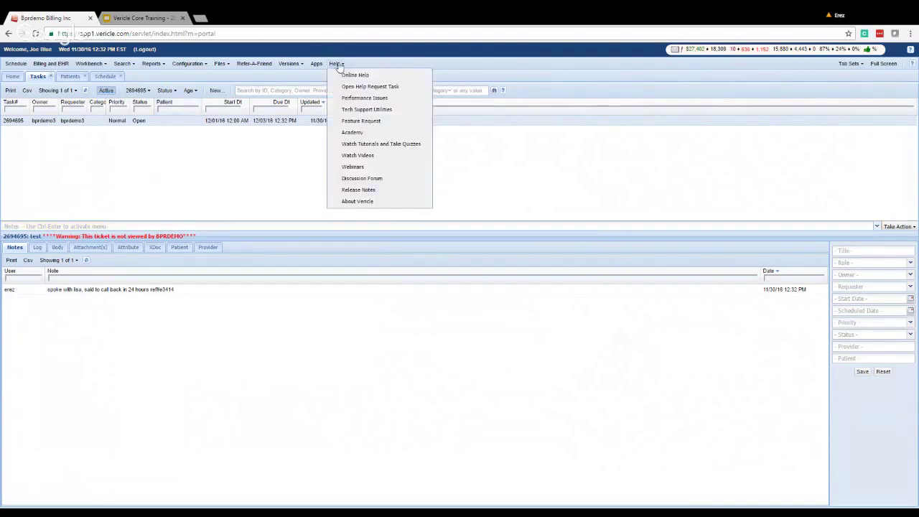
File a Help-Desk/System-Related request 'getting error trying to expen patient account' with the patient attached.
click(355, 87)
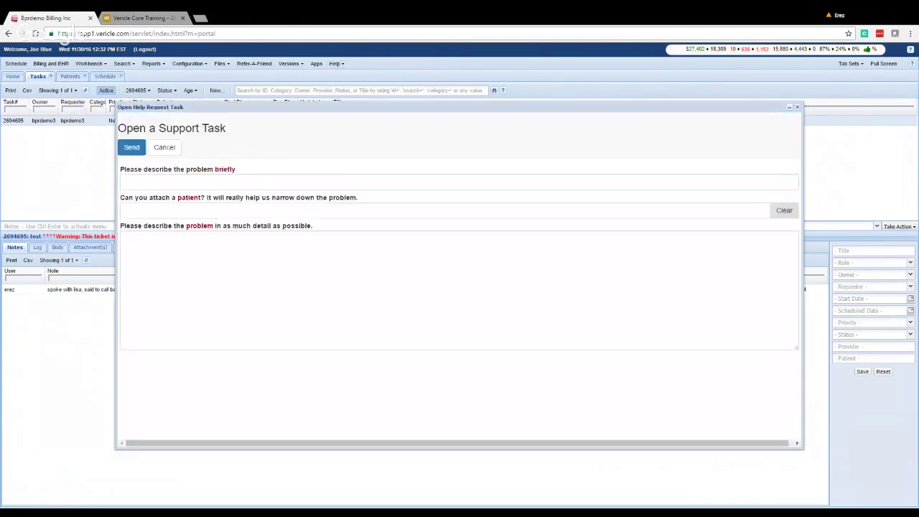
text(getting error)
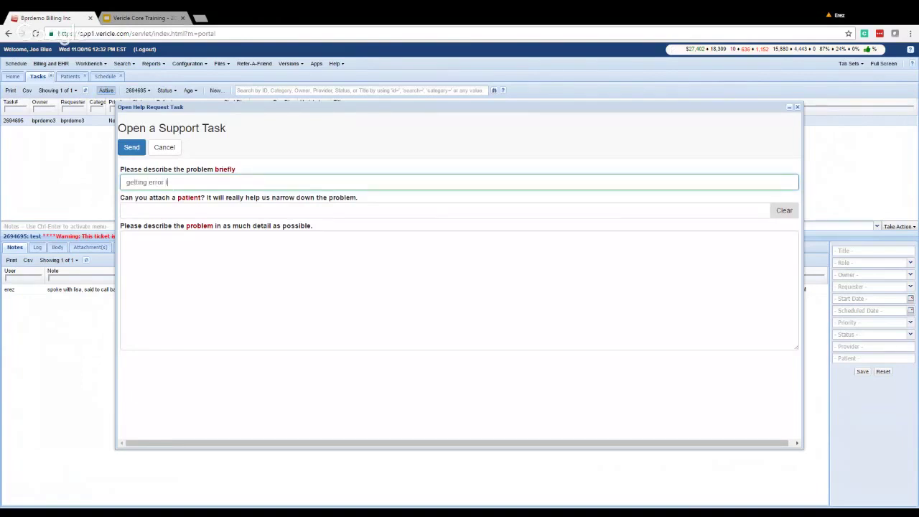
text( trying to expen patient account)
key(Tab)
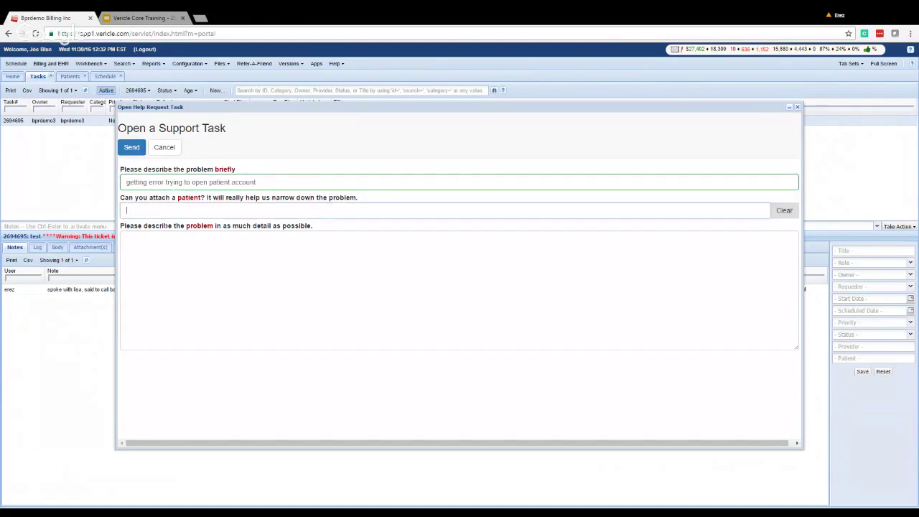
text(smi)
key(Return)
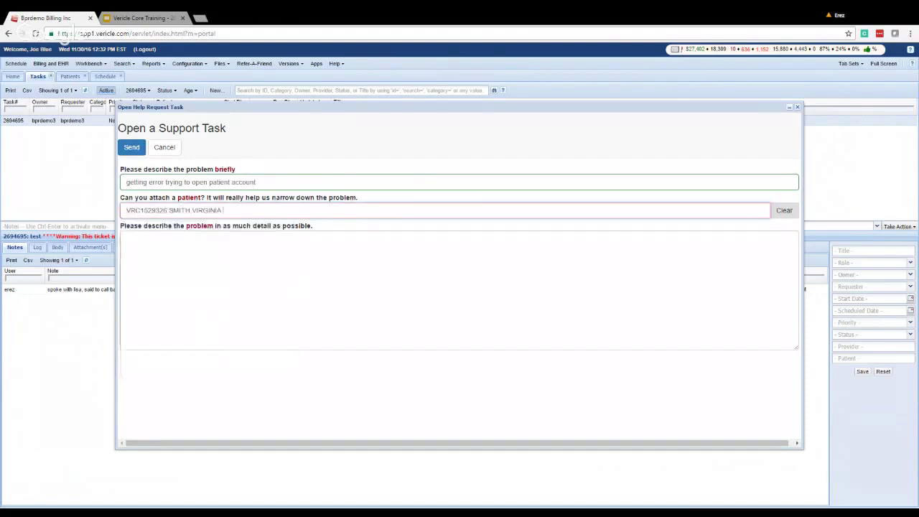
click(133, 151)
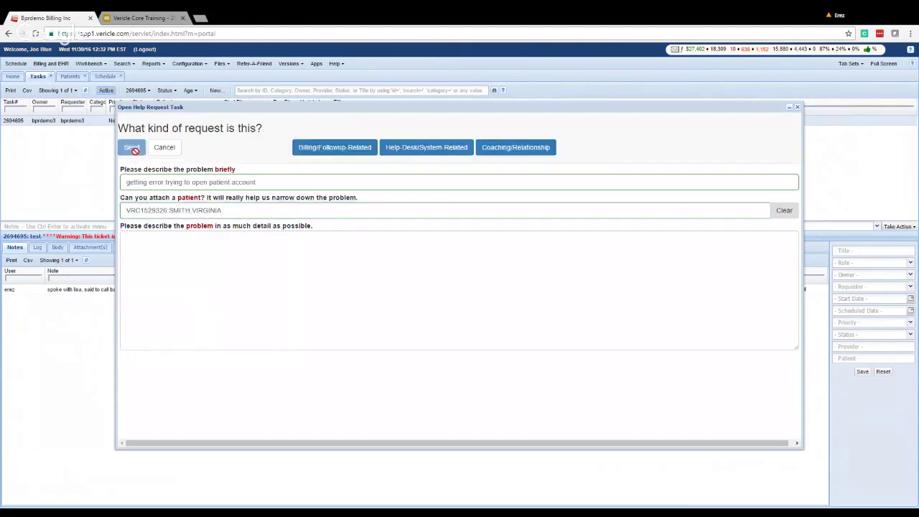
click(433, 149)
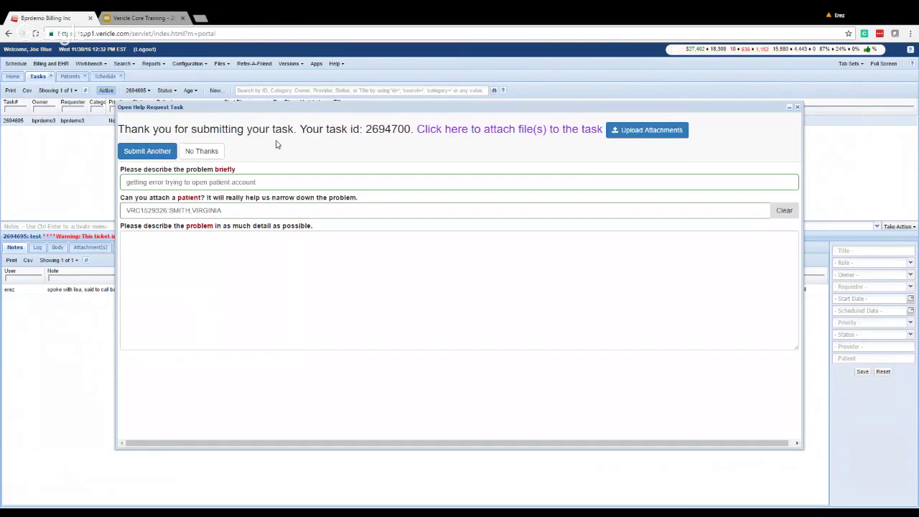
click(198, 153)
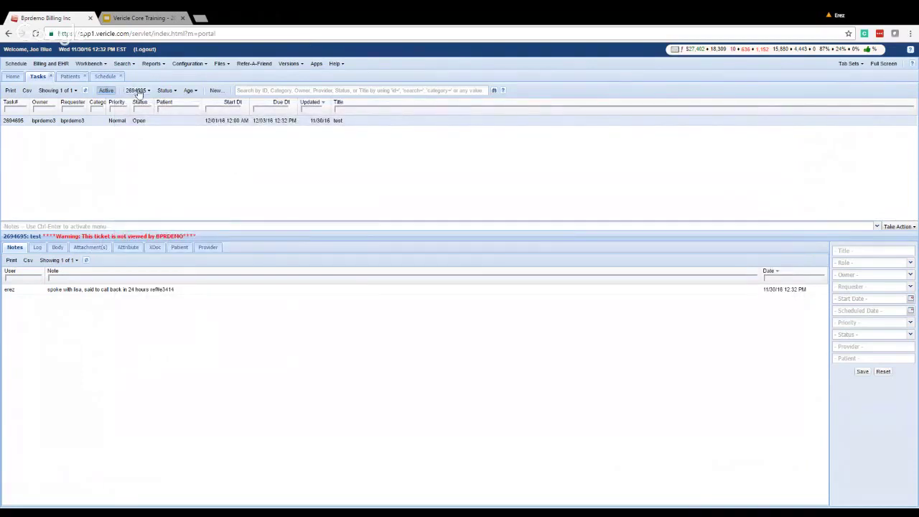
Filter the workbench to My Bench, then to tasks Owed to me, listing 26 active tasks.
click(136, 90)
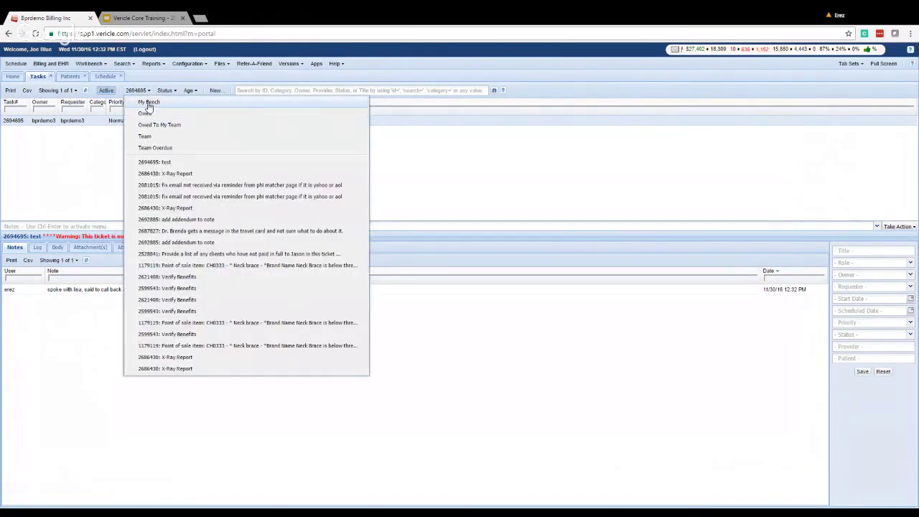
click(148, 103)
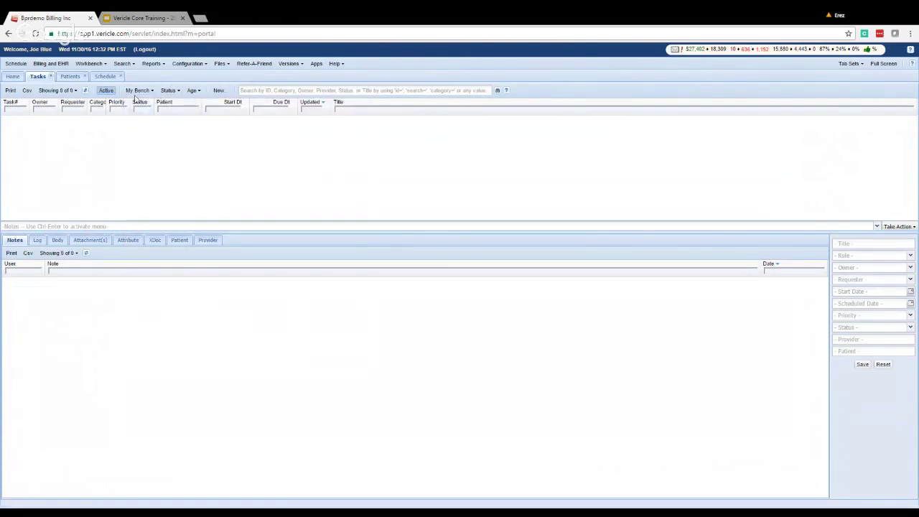
click(139, 92)
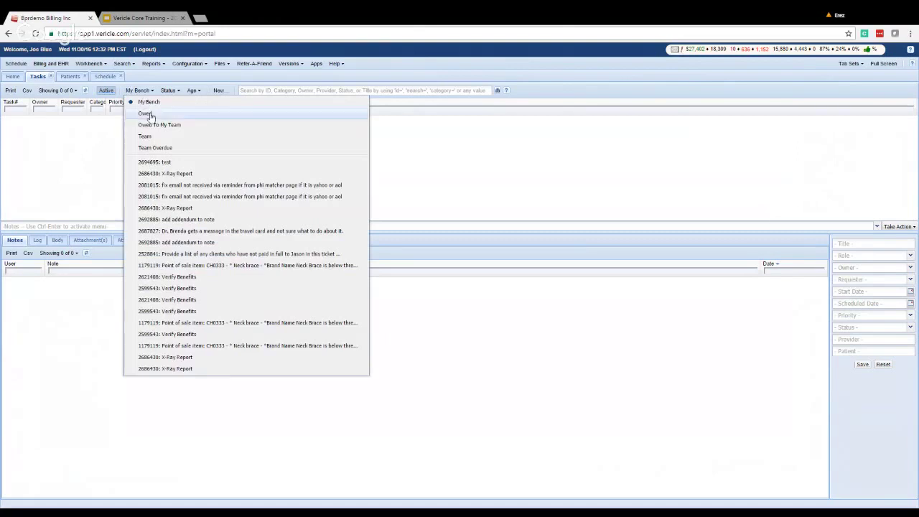
click(147, 114)
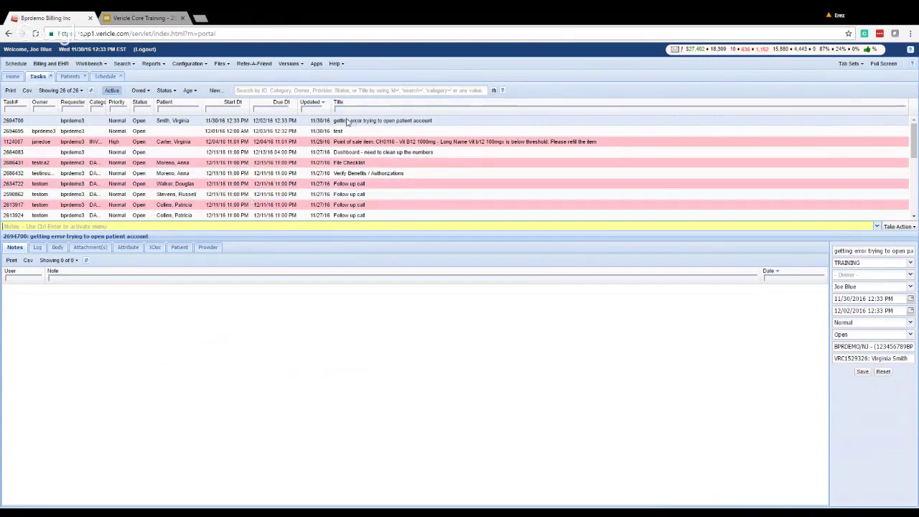
click(140, 90)
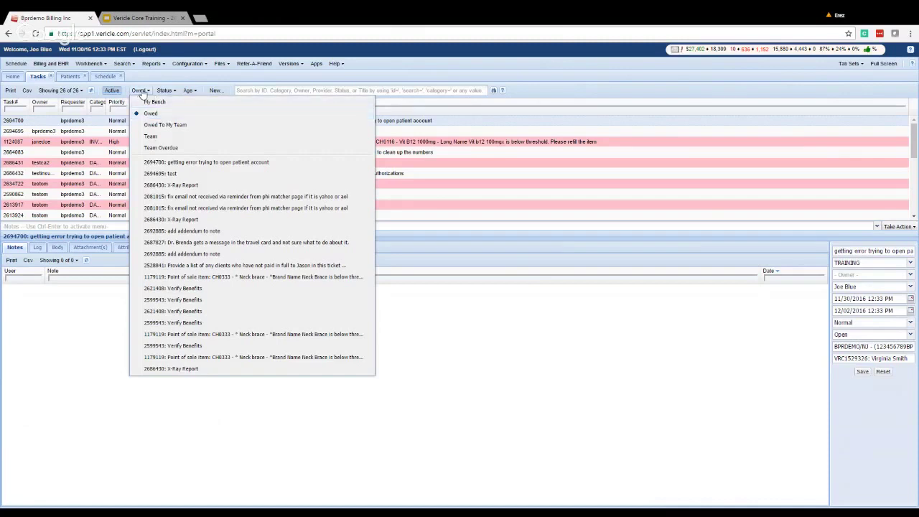
click(141, 92)
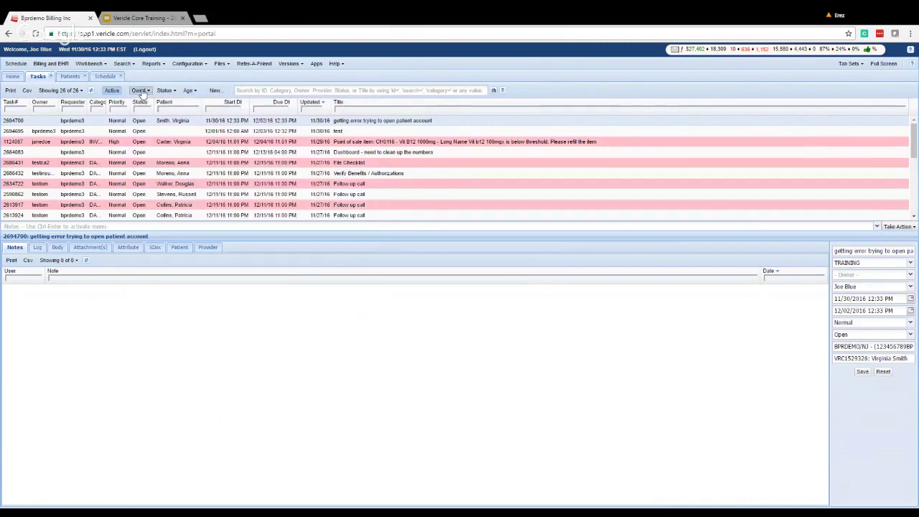
click(505, 92)
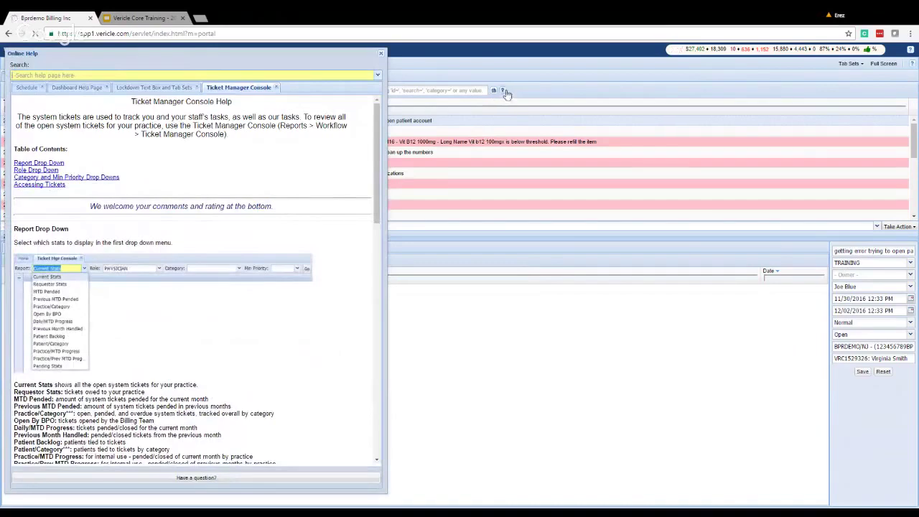
scroll(239, 230, down, 3)
scroll(238, 231, down, 3)
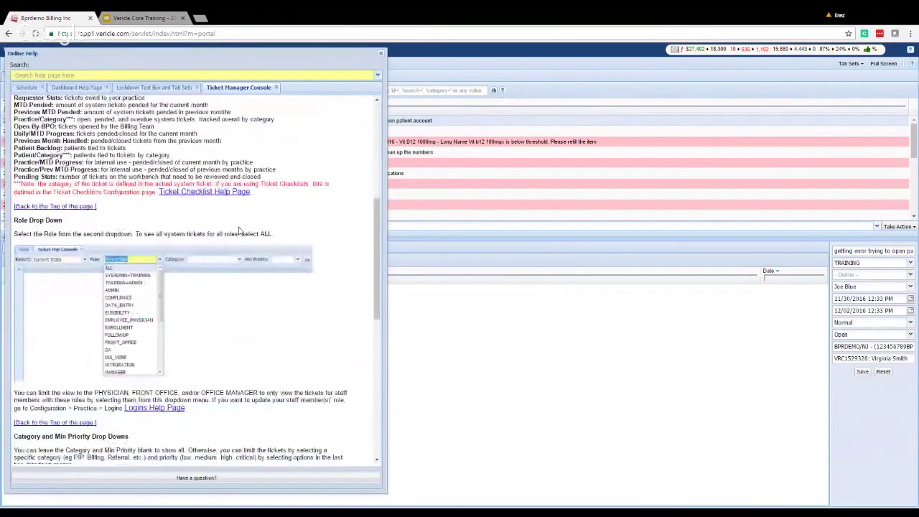
scroll(239, 230, down, 8)
scroll(279, 187, up, 7)
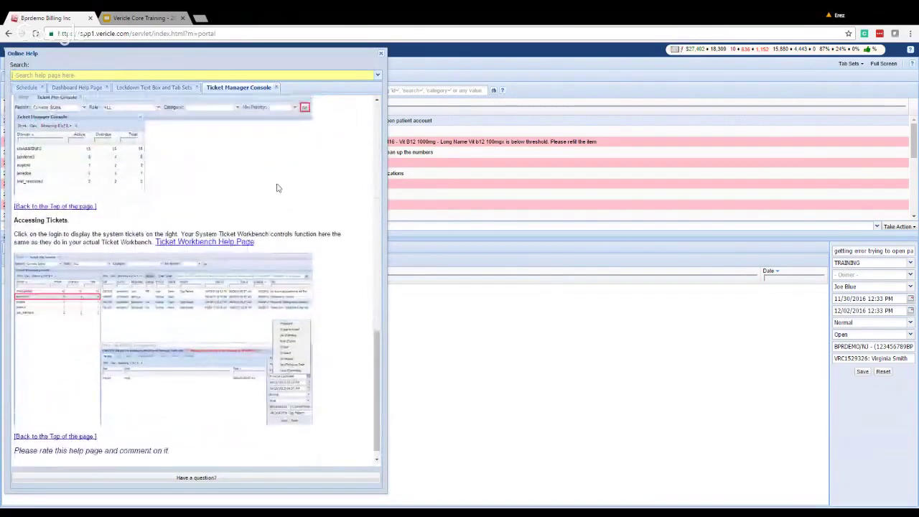
scroll(290, 161, up, 10)
scroll(290, 161, down, 1)
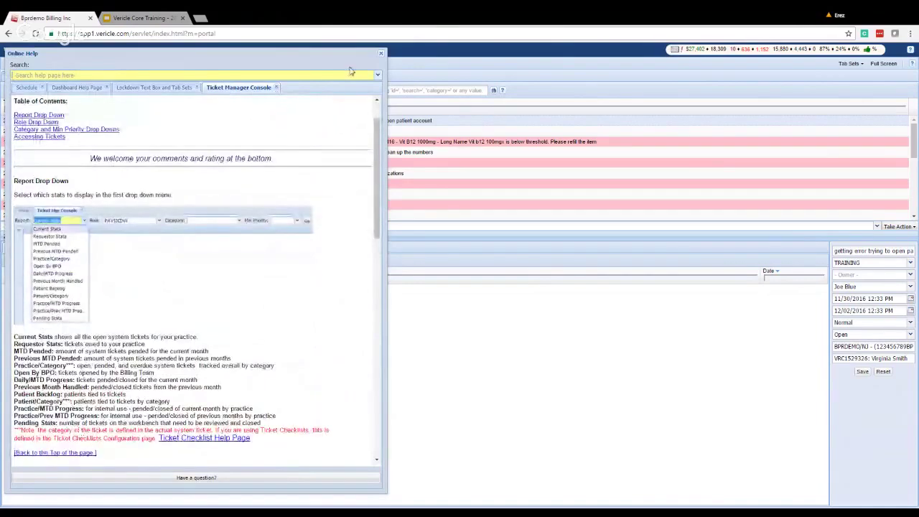
click(382, 54)
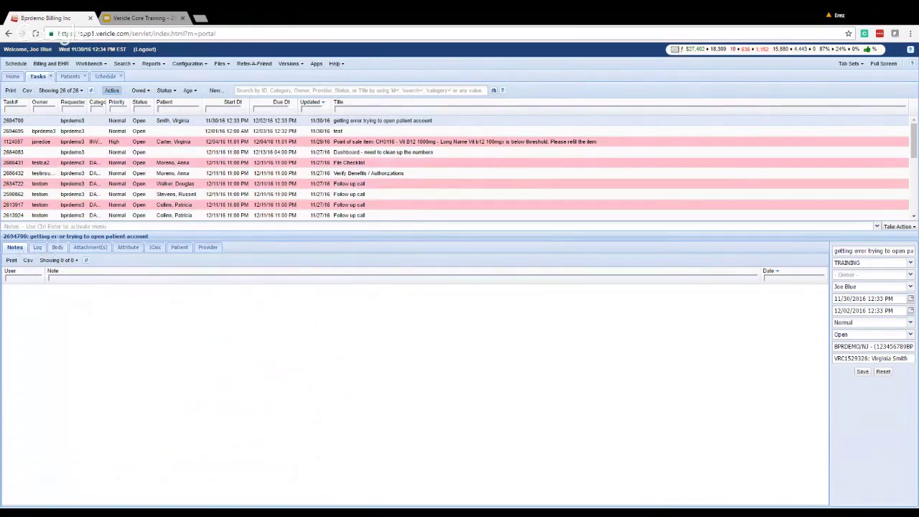
Draft the note 'note here' on task 2694700 and bring up its Take Action list.
click(63, 227)
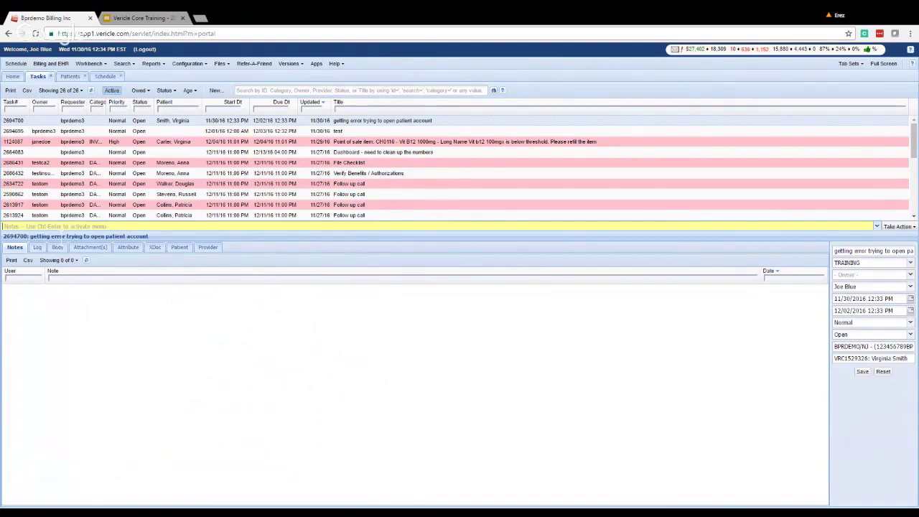
text(note here)
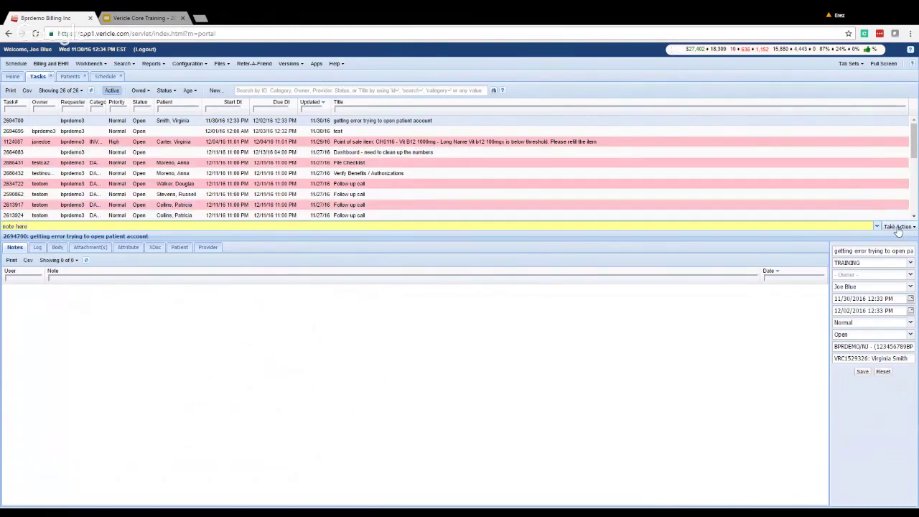
click(897, 226)
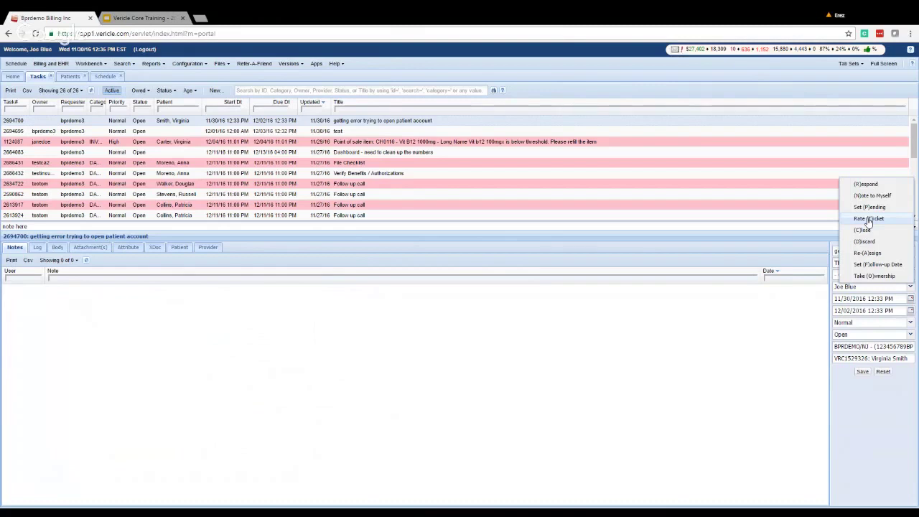
Rate task 2694700 thumbs-down in the Help Us Improve form, then close the form.
click(887, 218)
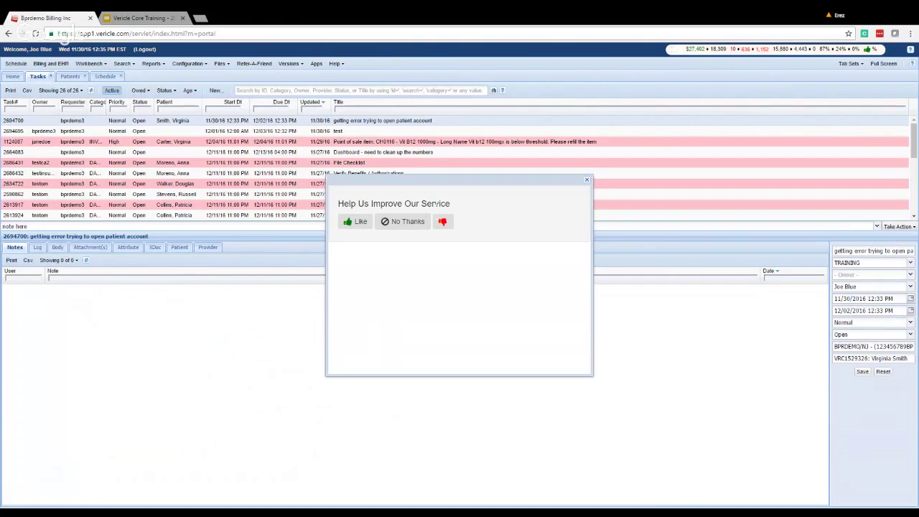
click(443, 221)
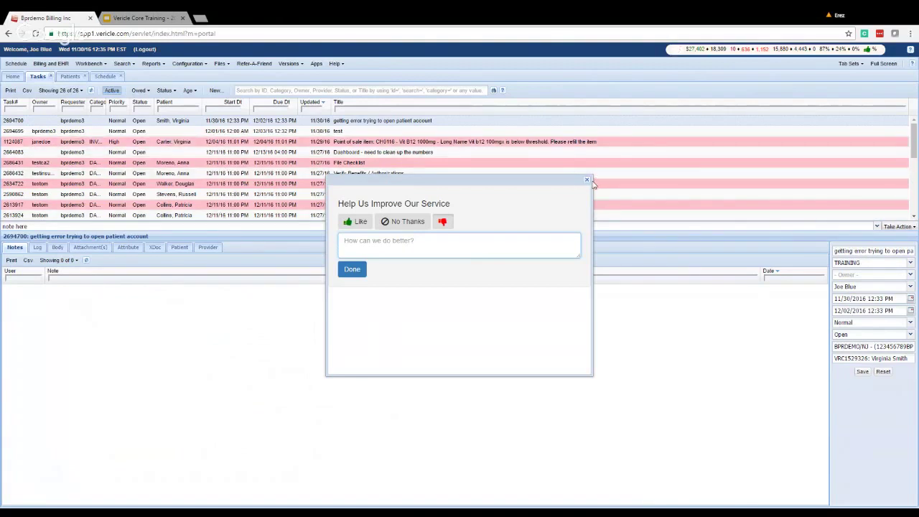
click(586, 180)
Replace the draft note with 'actually, what I meant was ...' and show the task's actions again.
click(15, 226)
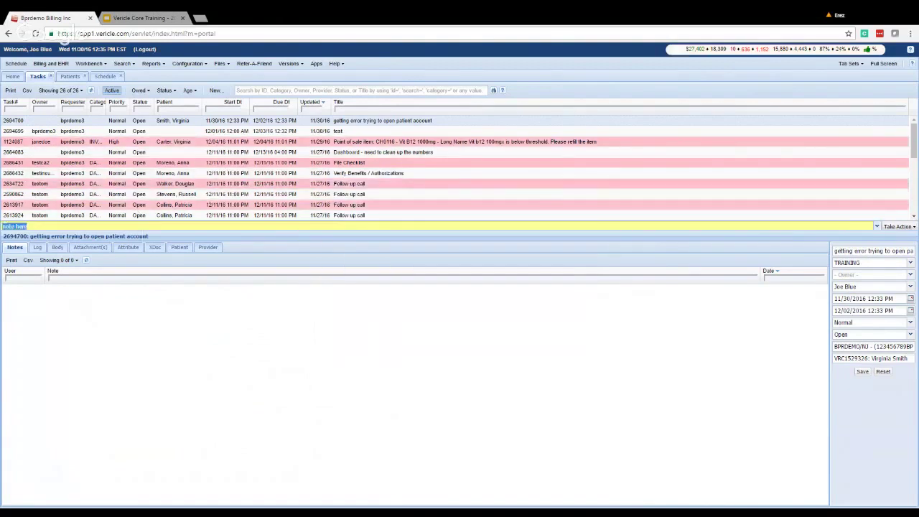
text(actually, what I meant was ..)
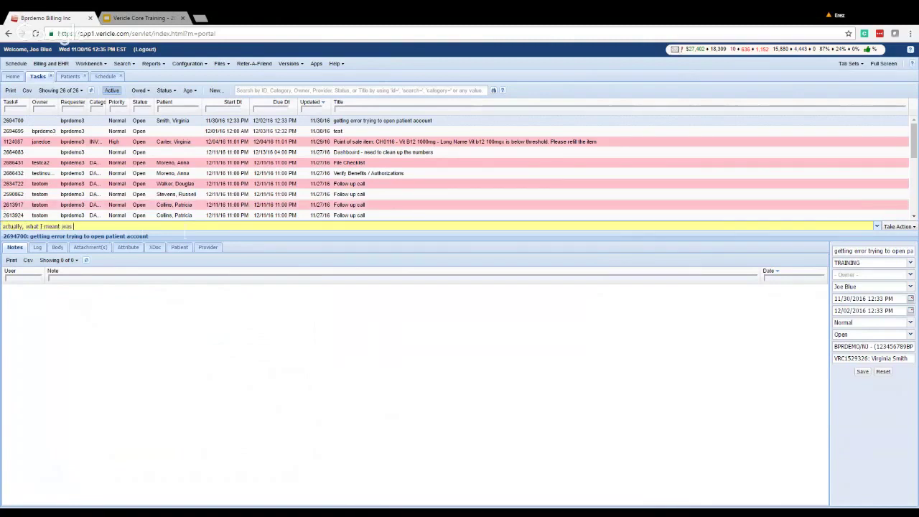
text(.)
click(898, 226)
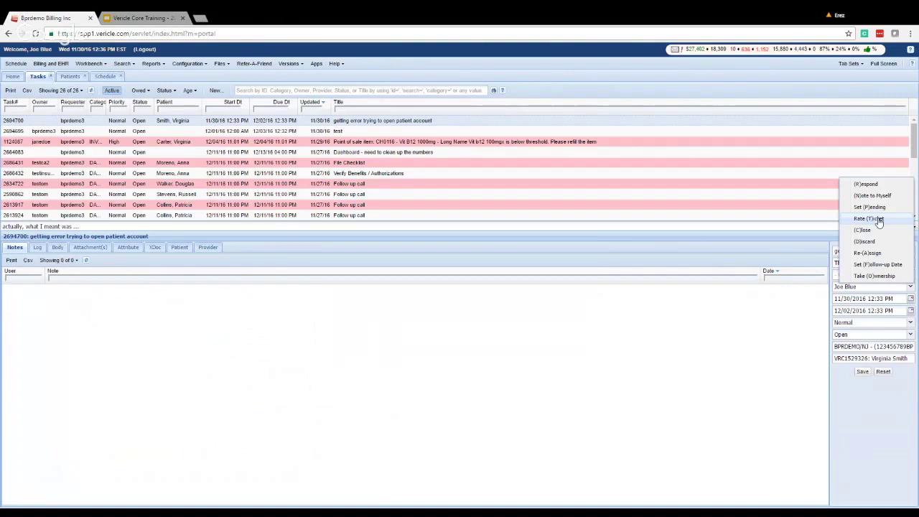
click(801, 318)
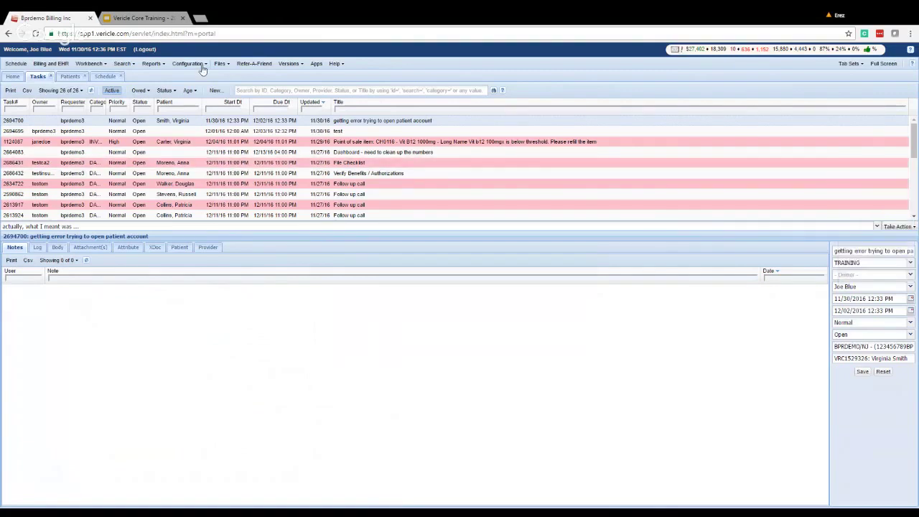
click(341, 65)
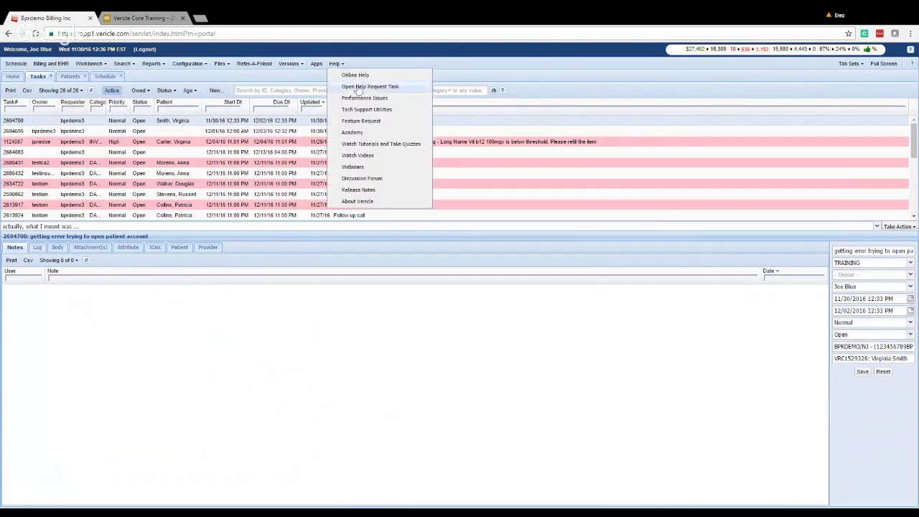
click(352, 87)
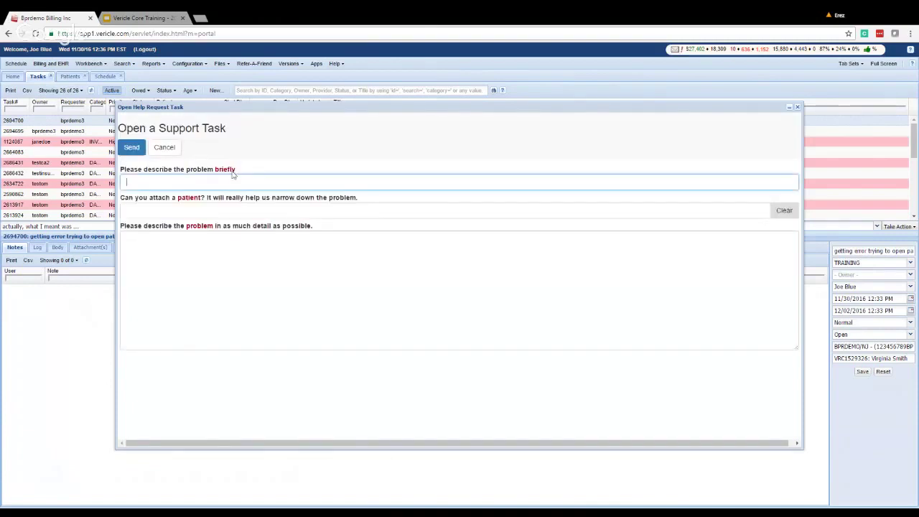
key(Tab)
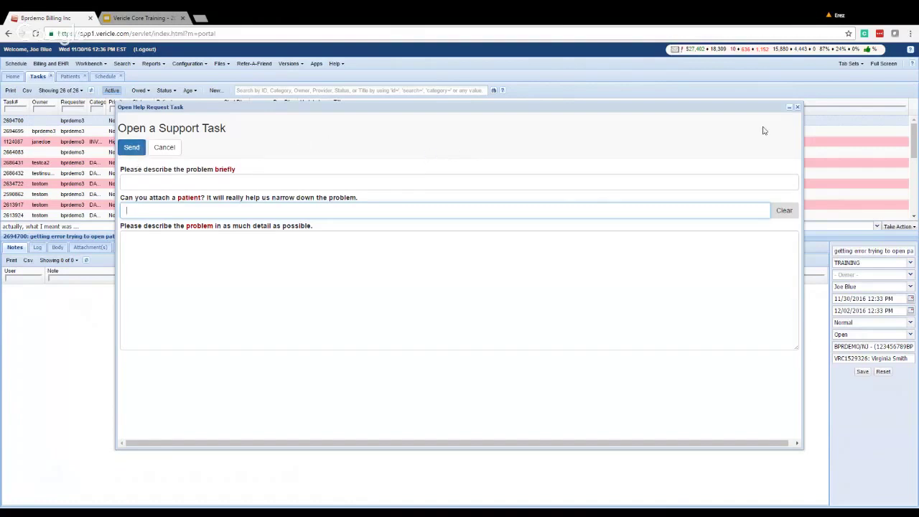
click(798, 107)
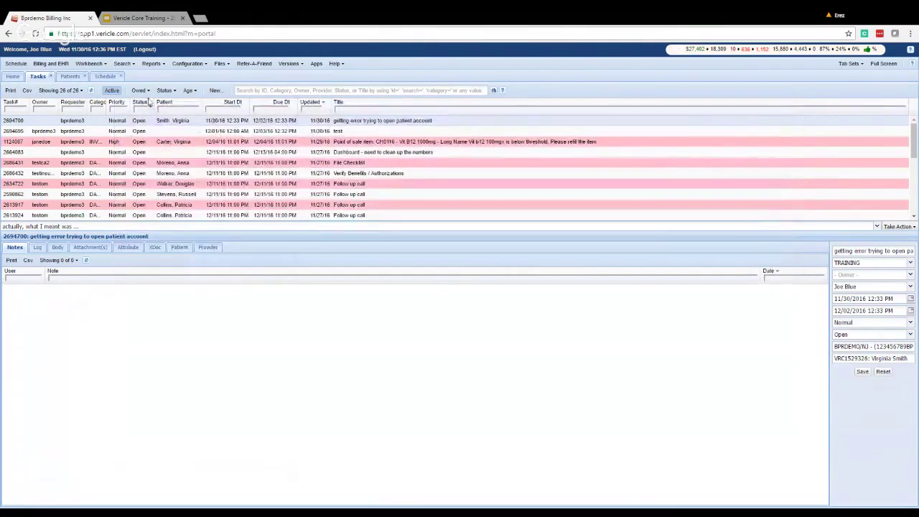
Set the workbench back to the now-empty My Bench, then go to the Core Training deck.
click(139, 89)
click(147, 101)
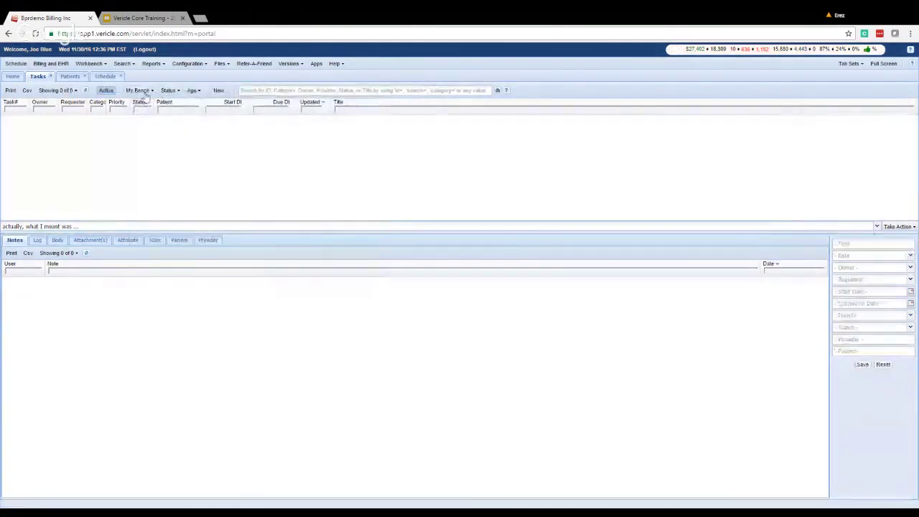
click(140, 89)
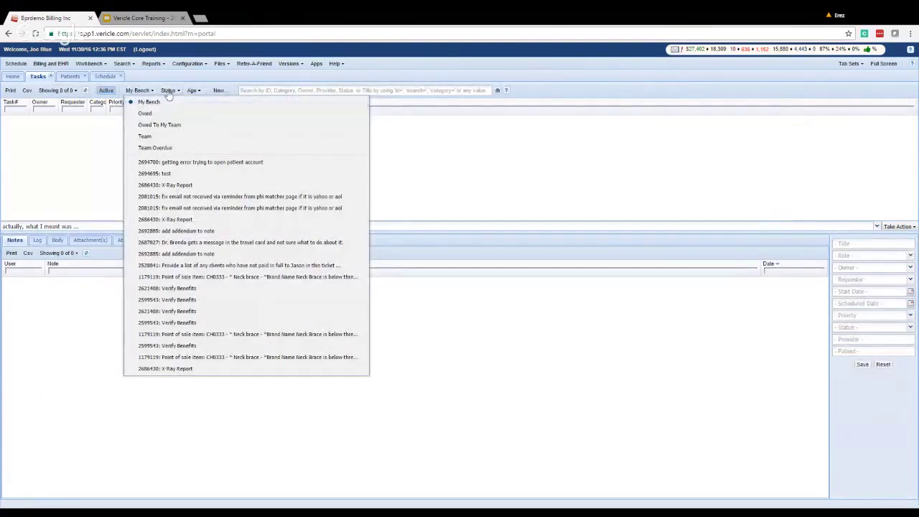
click(45, 127)
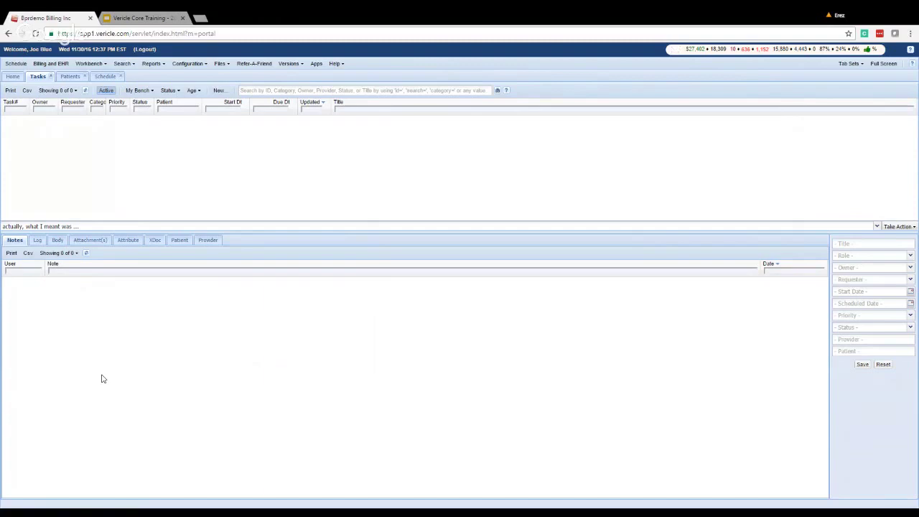
click(899, 226)
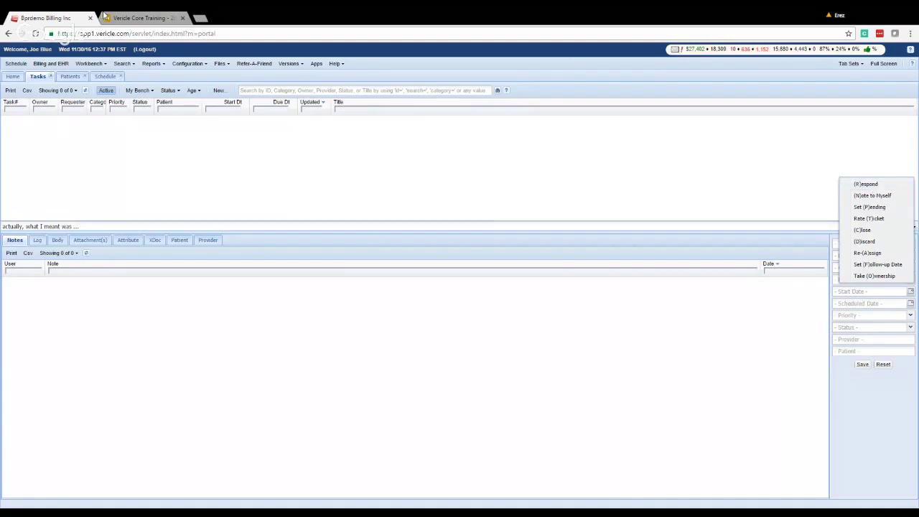
click(107, 17)
Show slide 12 'Navigation' in the deck, then go back to the Bprdemo Billing Inc tab.
scroll(64, 445, down, 2)
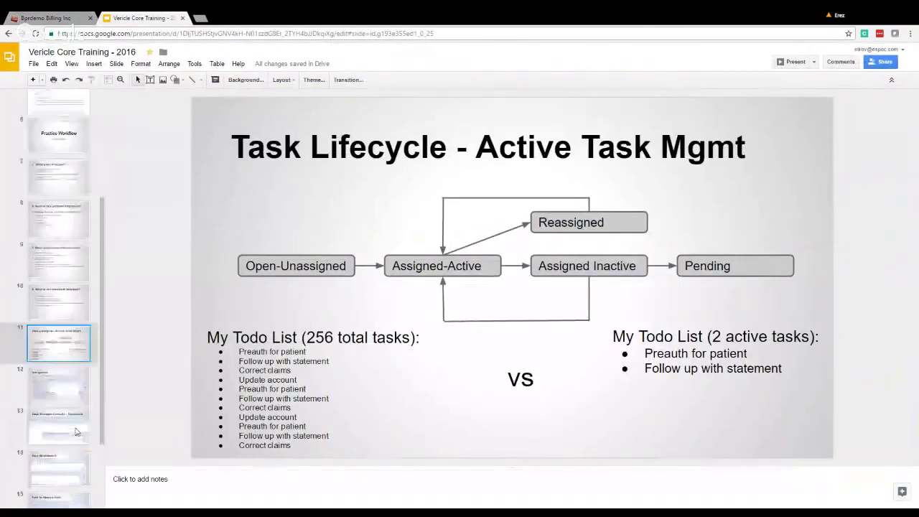
click(55, 374)
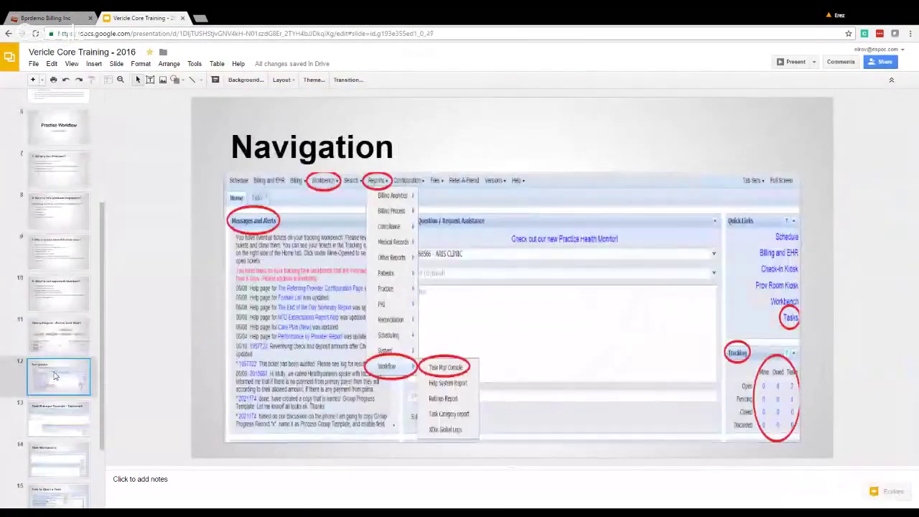
scroll(56, 374, down, 2)
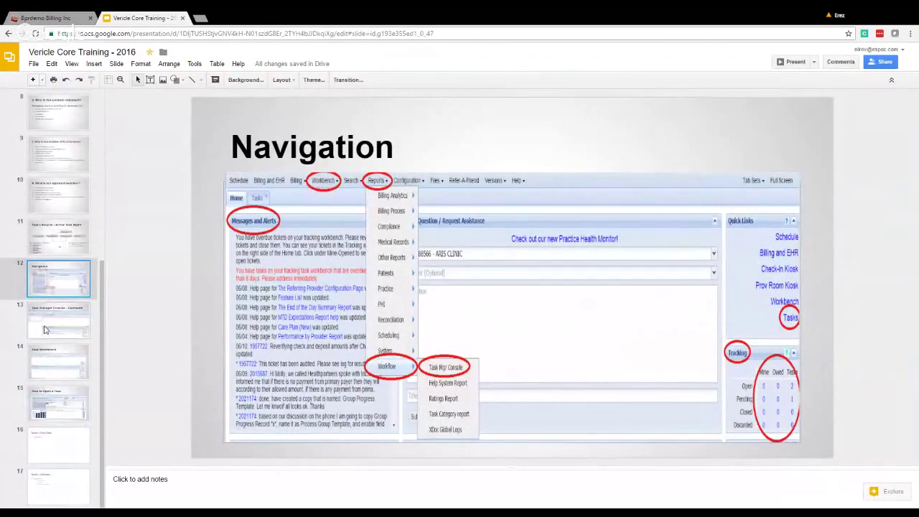
click(27, 15)
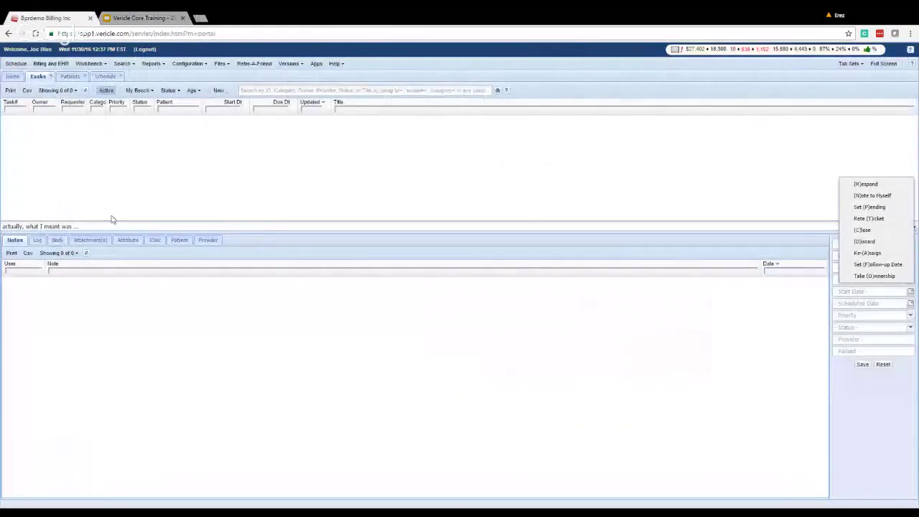
Close the Take Action list and reopen the task workbench.
click(745, 223)
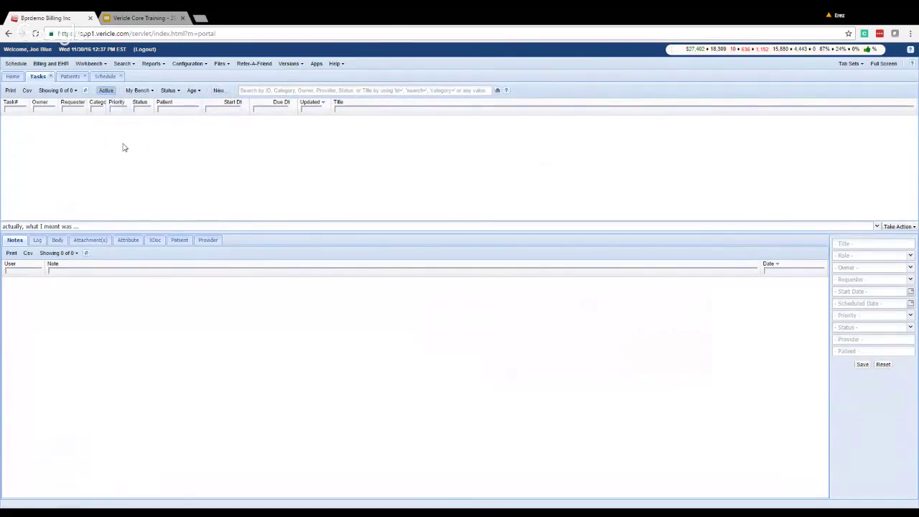
click(92, 63)
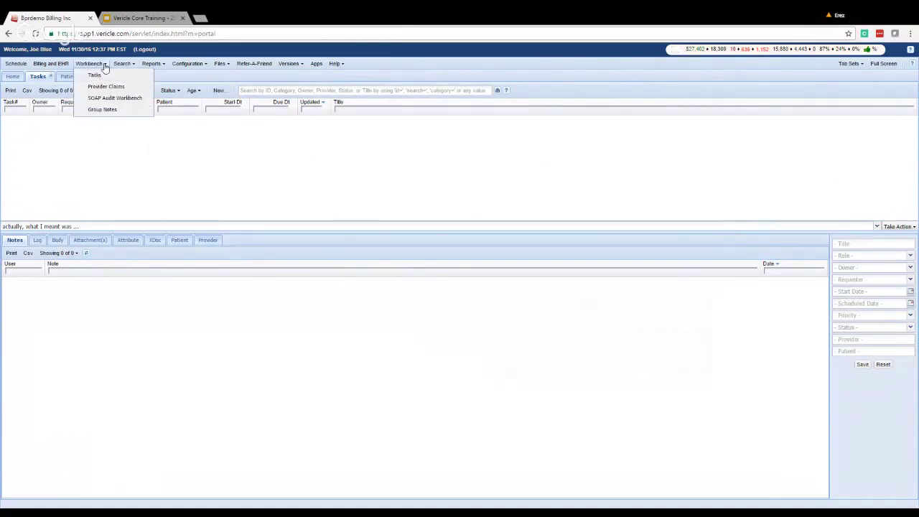
click(94, 76)
Open Reports > Workflow > Task Mgr Console and switch its role from PHYSICIAN to FRONT_OFFICE.
click(151, 64)
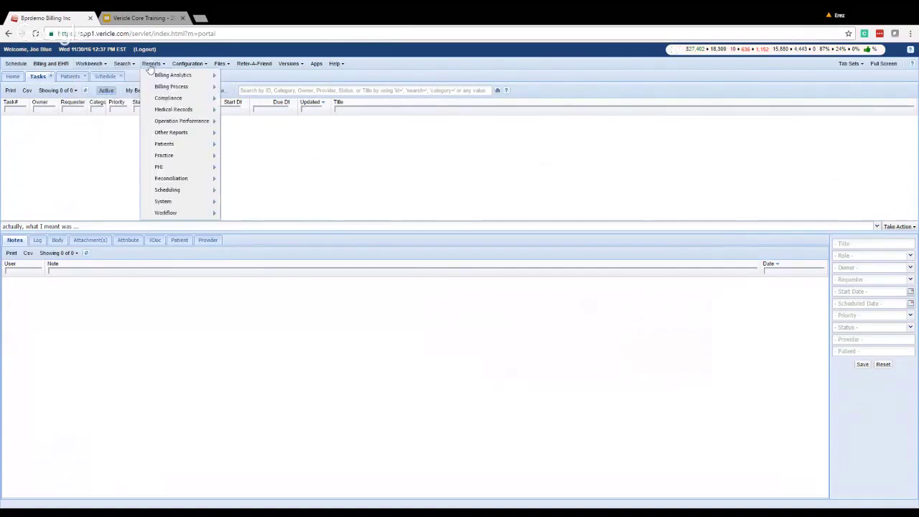
mouse_move(185, 213)
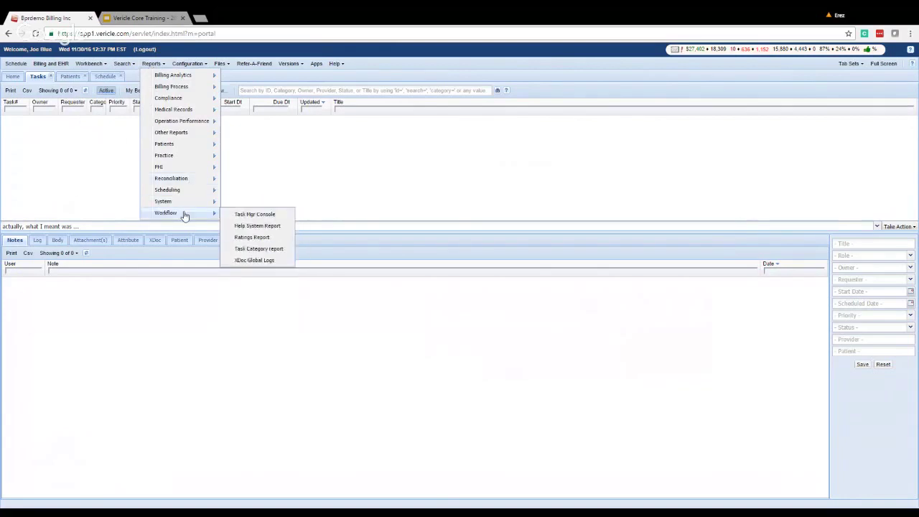
click(251, 215)
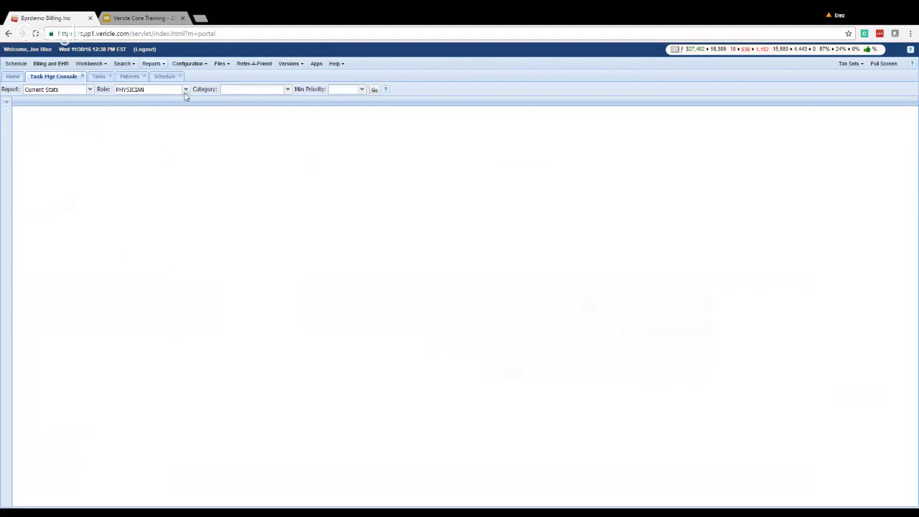
click(185, 91)
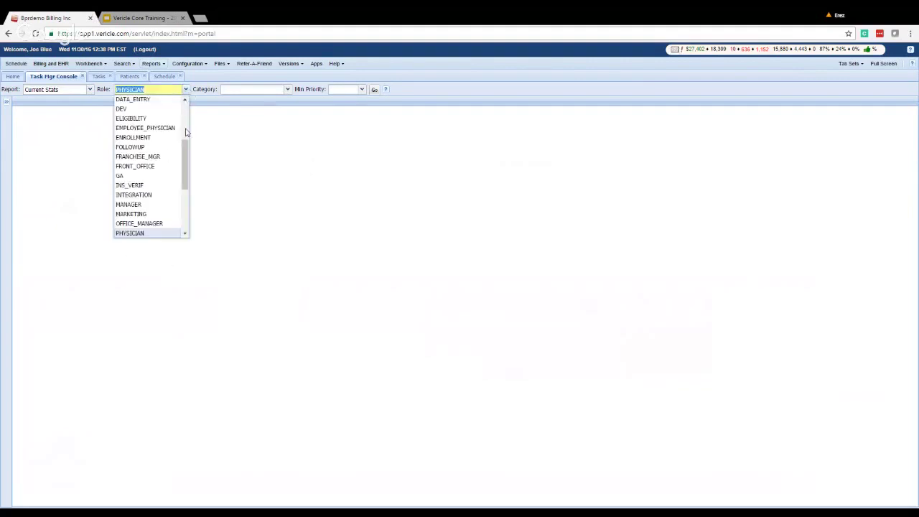
scroll(164, 179, up, 2)
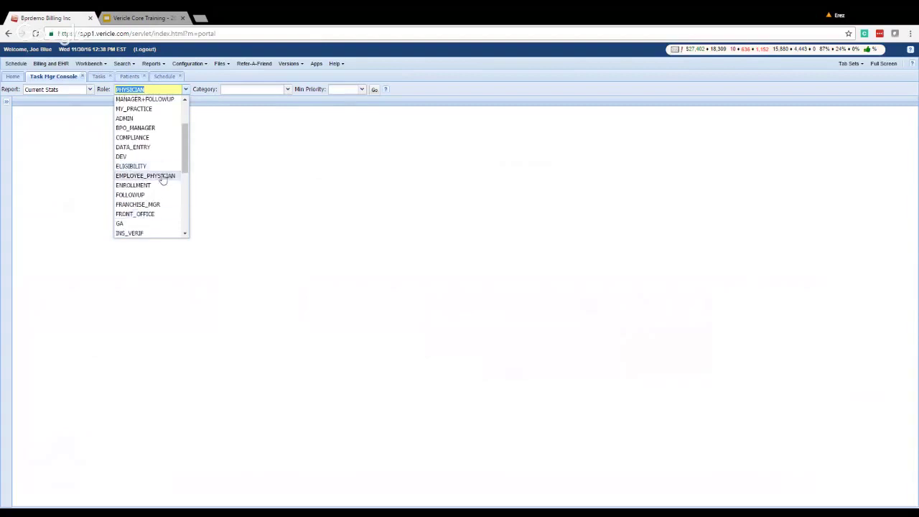
click(147, 214)
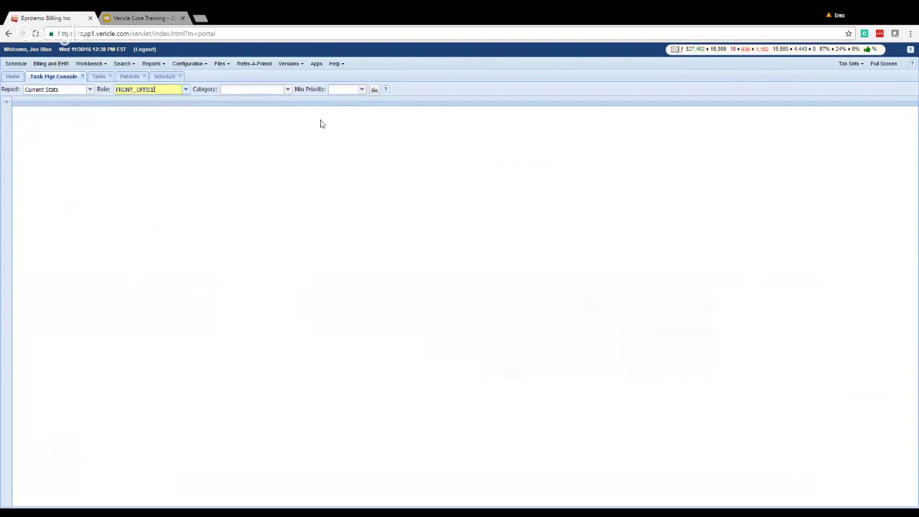
Load the FRONT_OFFICE summary and list tasks for UNASSIGNED, testca2 and testinsuranceca, finishing on UNASSIGNED.
click(375, 90)
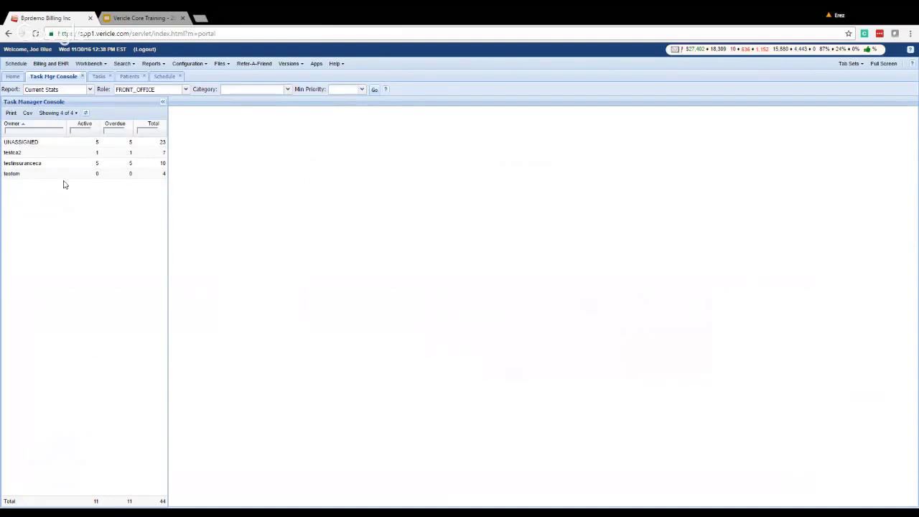
click(42, 145)
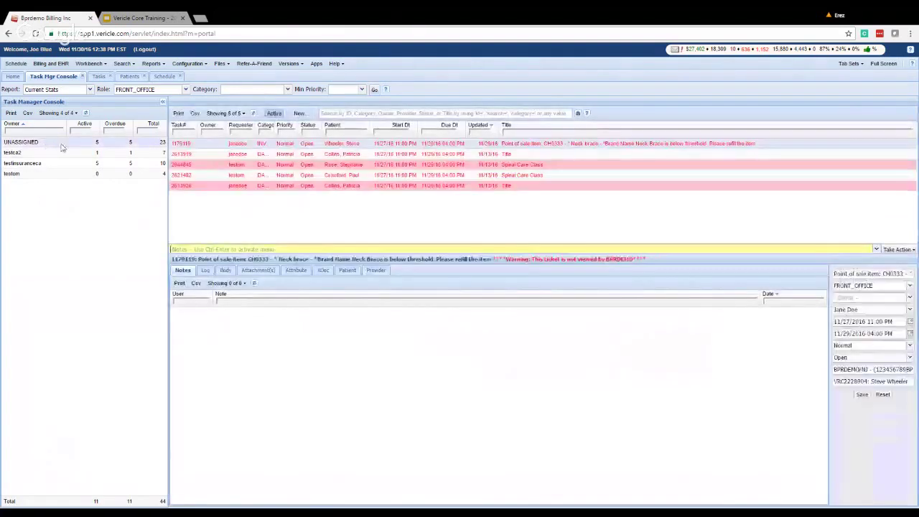
click(118, 154)
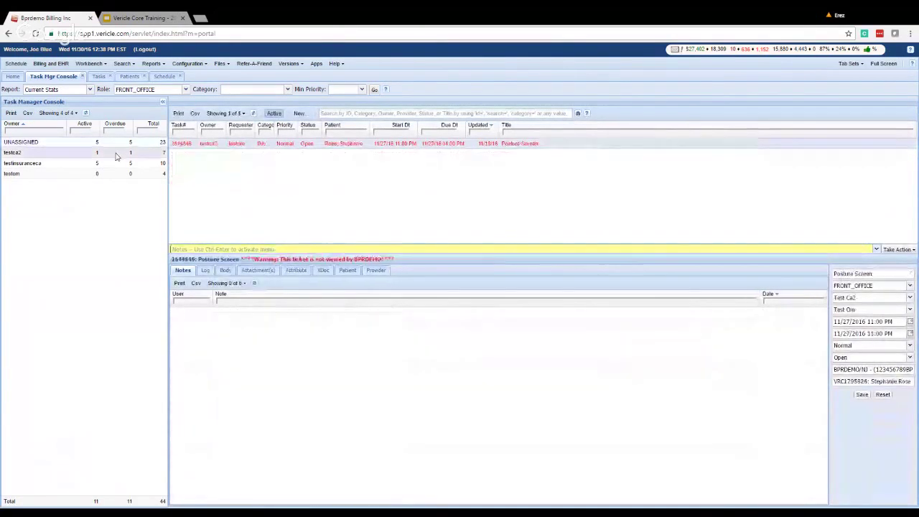
click(133, 165)
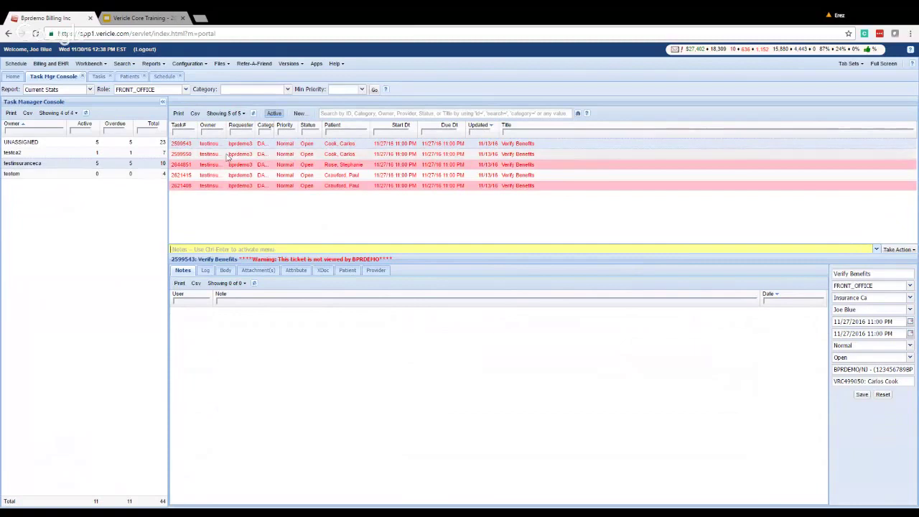
click(107, 178)
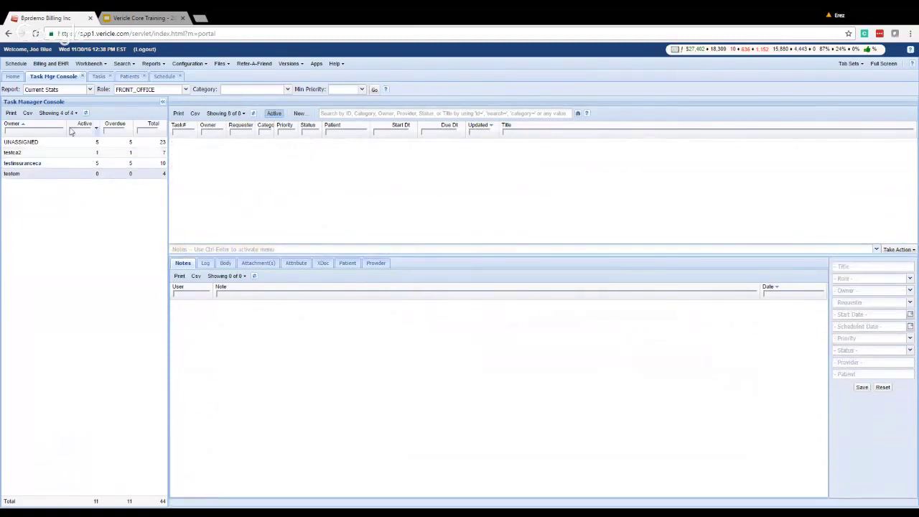
click(13, 157)
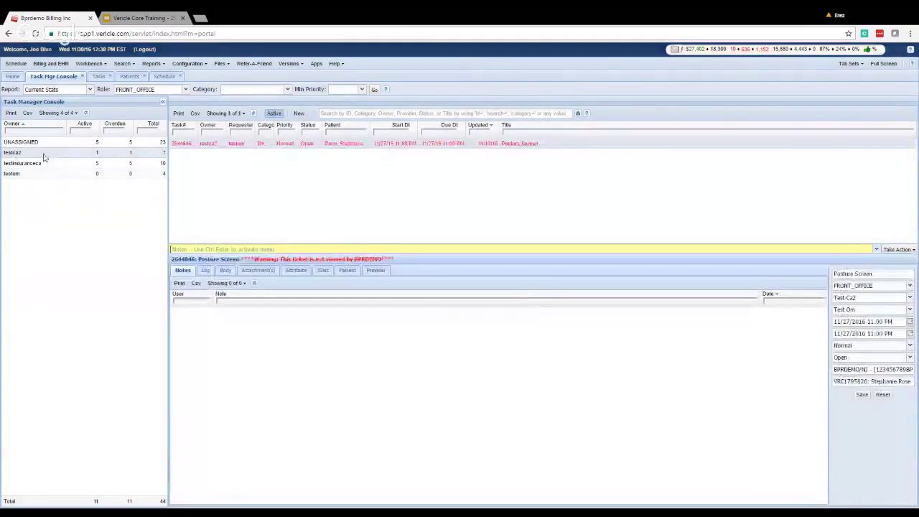
click(86, 142)
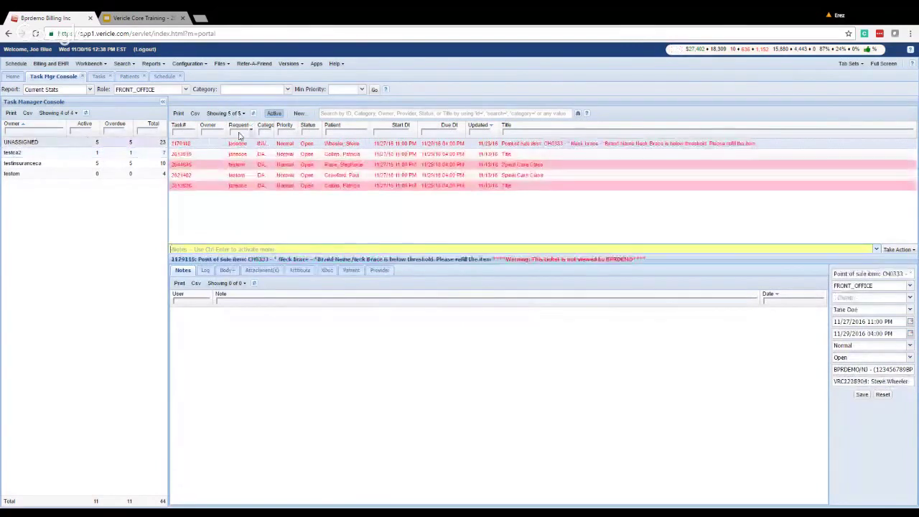
Open task 2621402 'Spinal Care Class' and check its Log, Body and Attachment(s) tabs, ending on Notes.
click(236, 175)
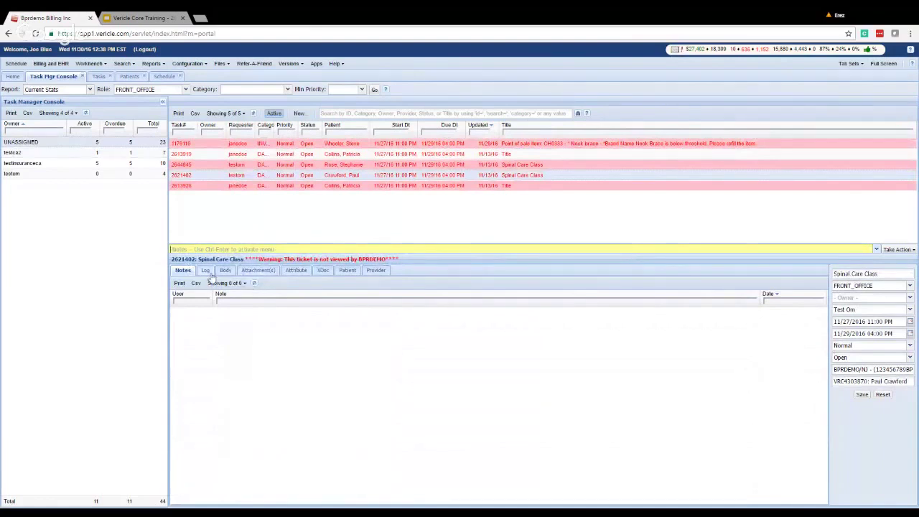
click(207, 271)
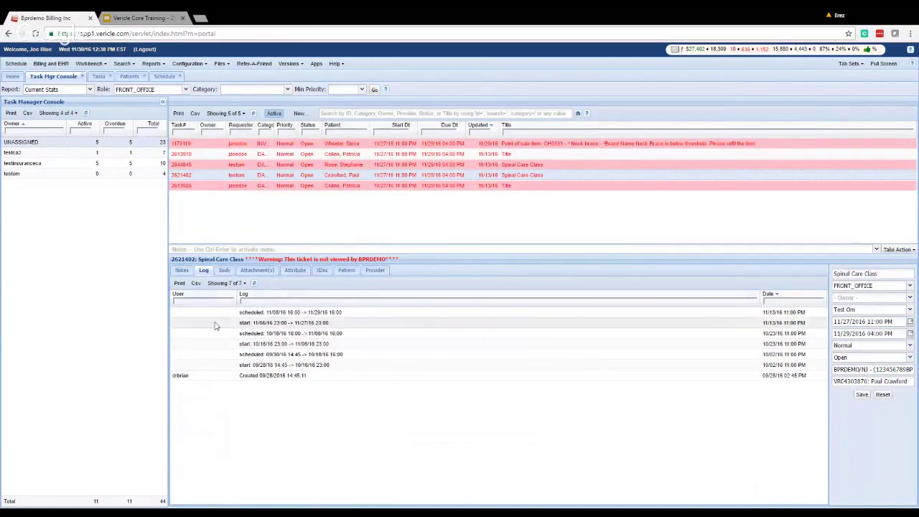
click(182, 270)
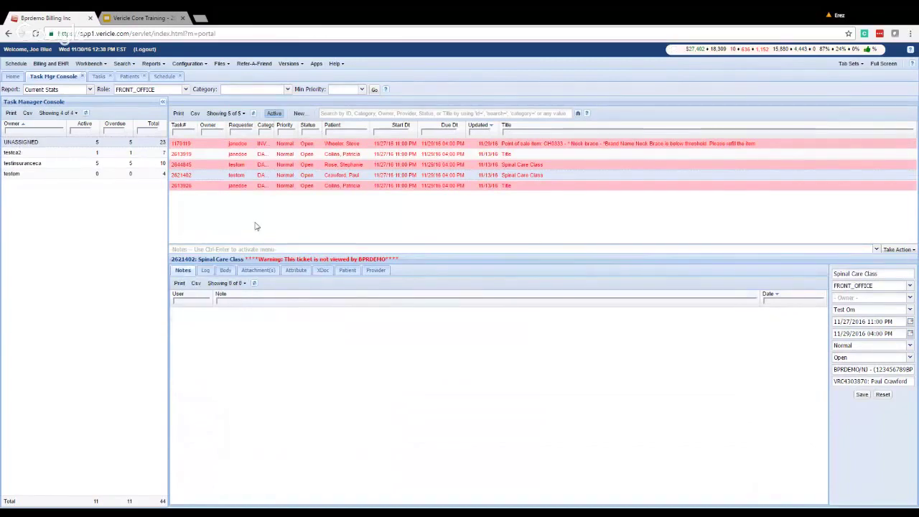
click(225, 271)
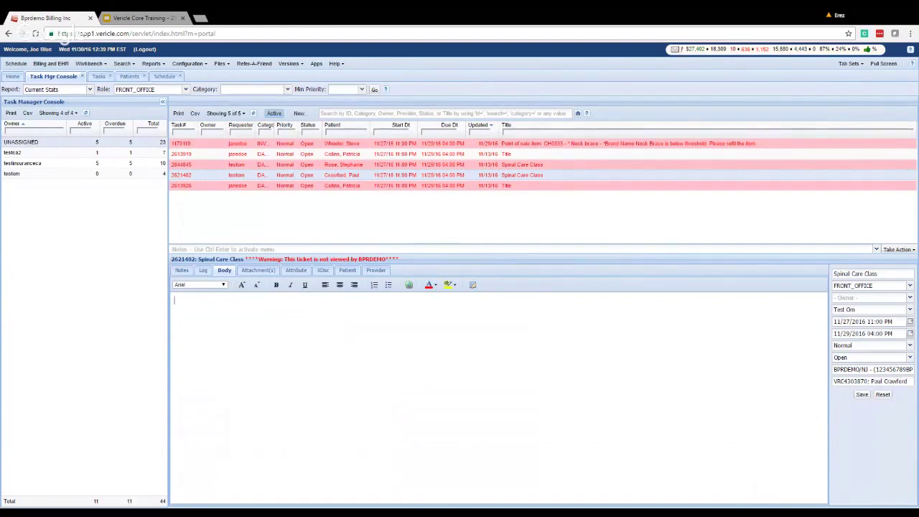
click(260, 270)
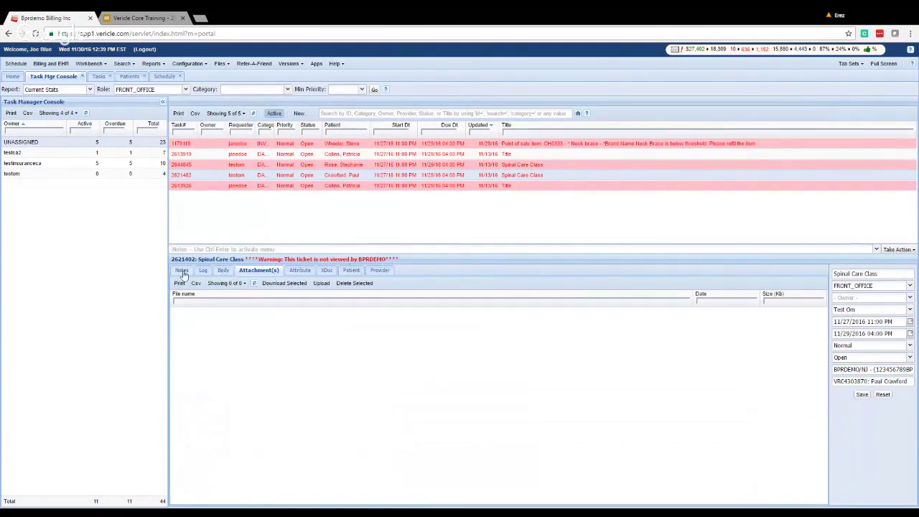
click(182, 271)
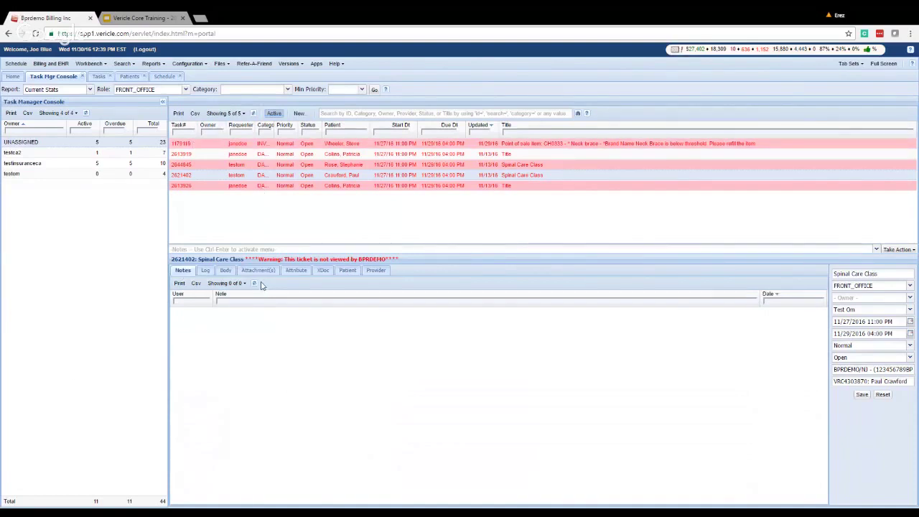
Step through slides 13–17, from Task Manager Console to Topics - Clinicians, then show slide 2 'Topics - Common Core'.
click(141, 17)
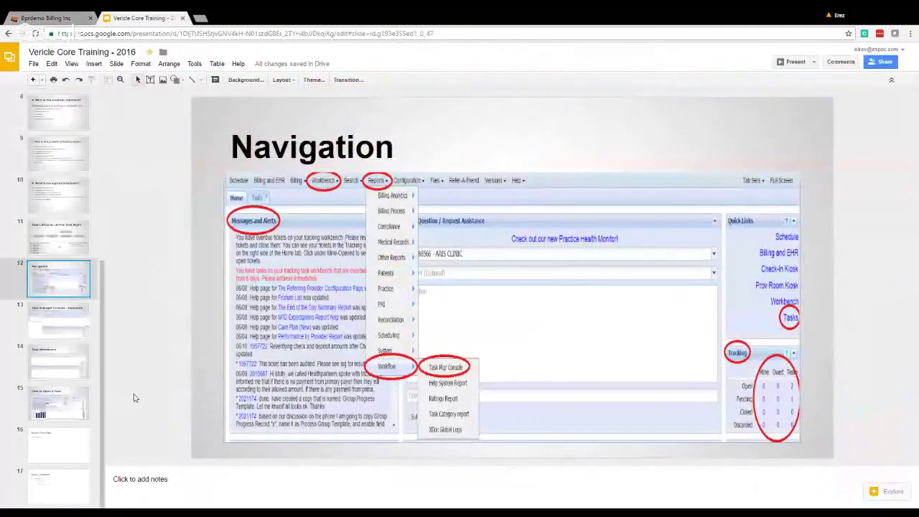
key(Down)
click(56, 349)
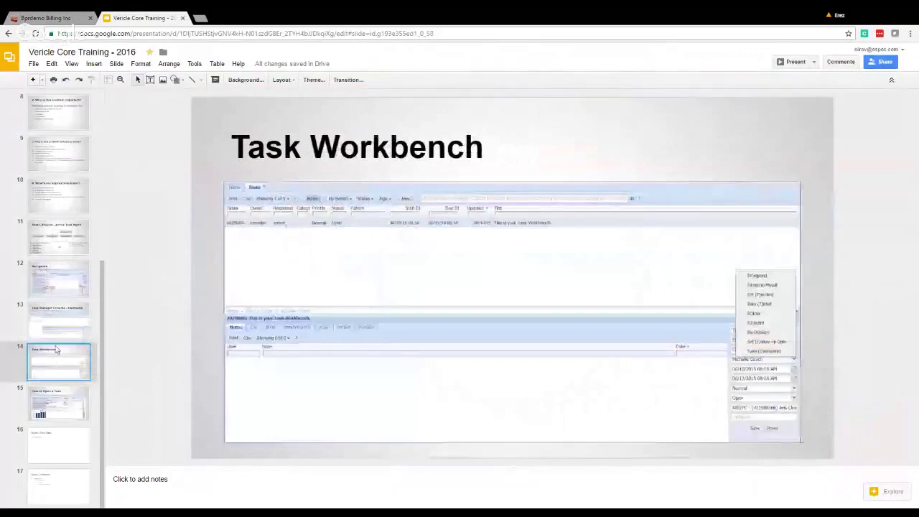
click(51, 418)
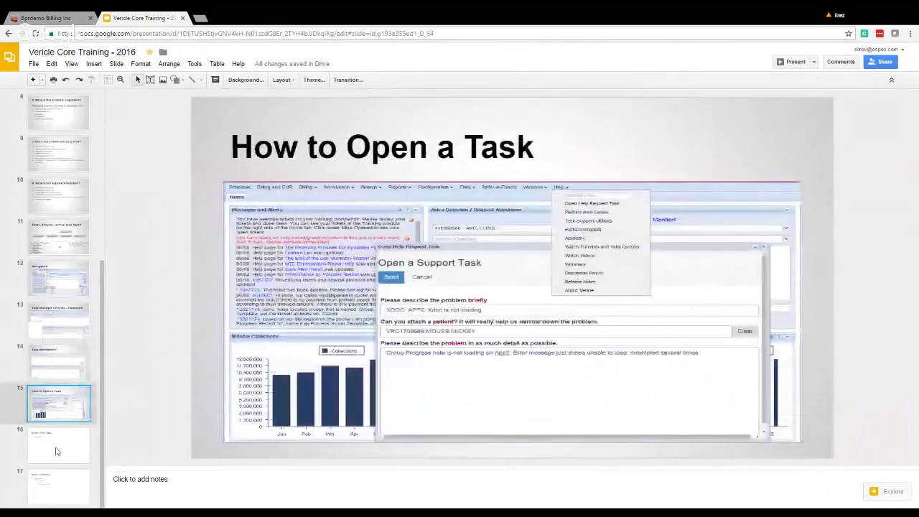
click(58, 451)
click(64, 488)
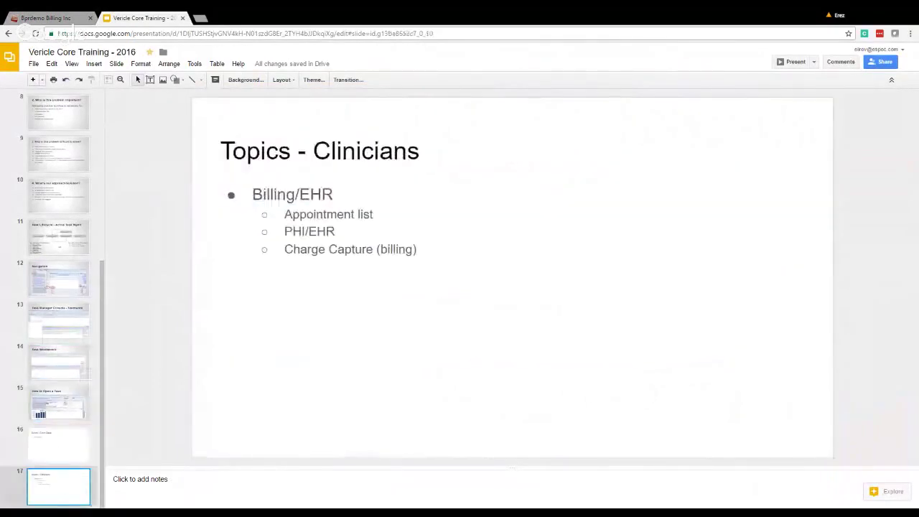
drag(102, 431, 102, 258)
click(39, 159)
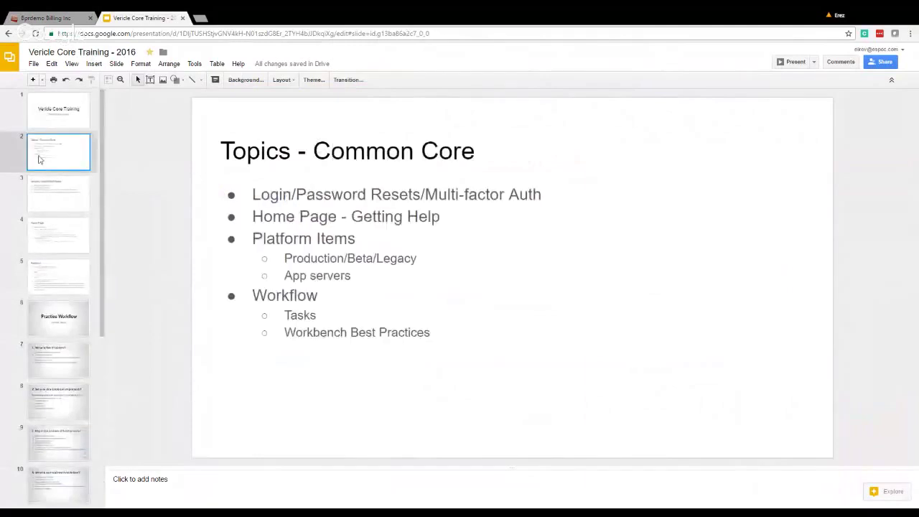
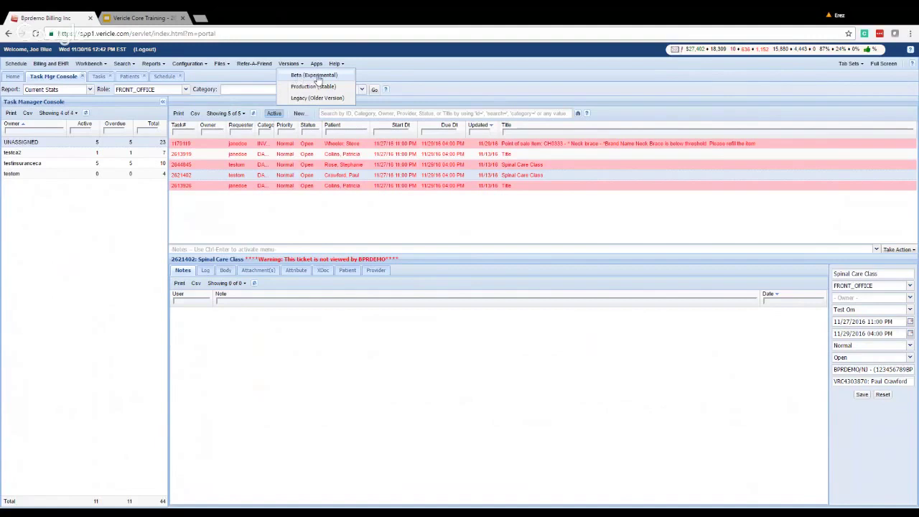
Switch Vericle to Beta (Experimental) and open the Workbench Tasks list, which shows 0 of 0 tasks.
click(317, 79)
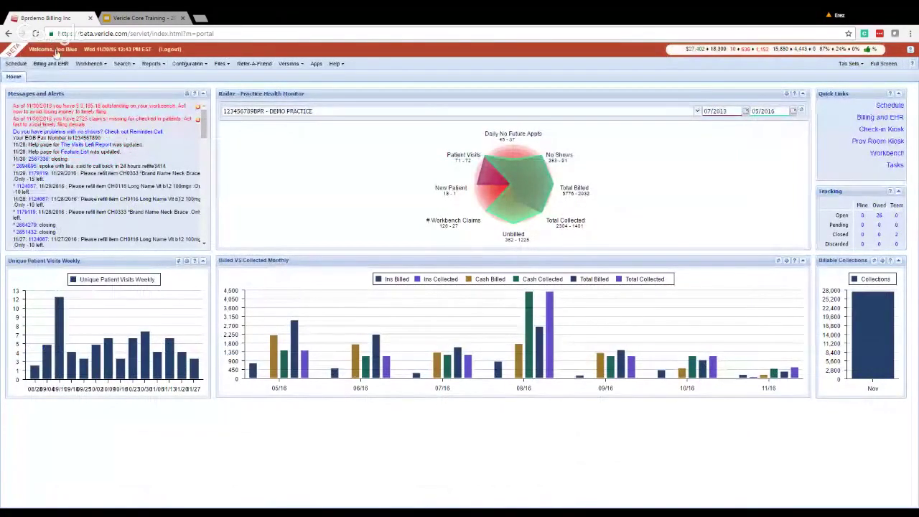
click(87, 63)
click(87, 79)
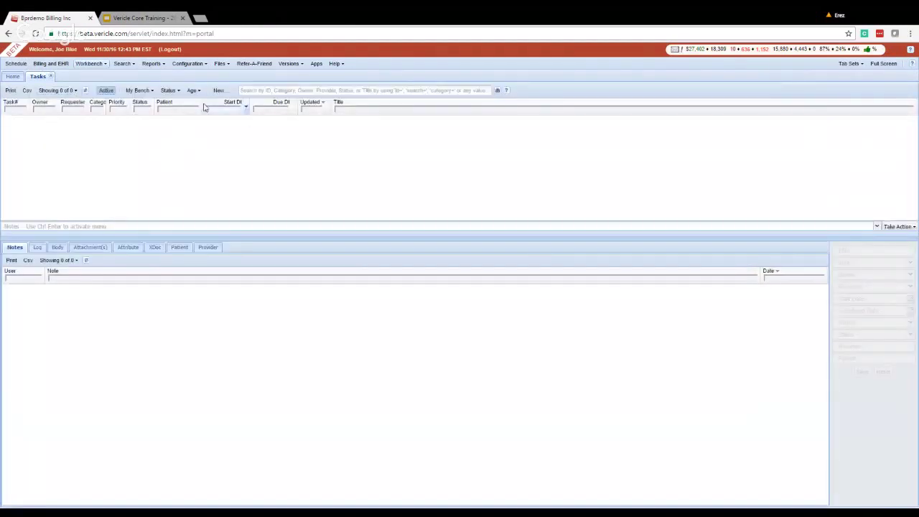
Turn off the Active filter so the Beta Tasks list shows both test and X-Ray Report.
click(106, 91)
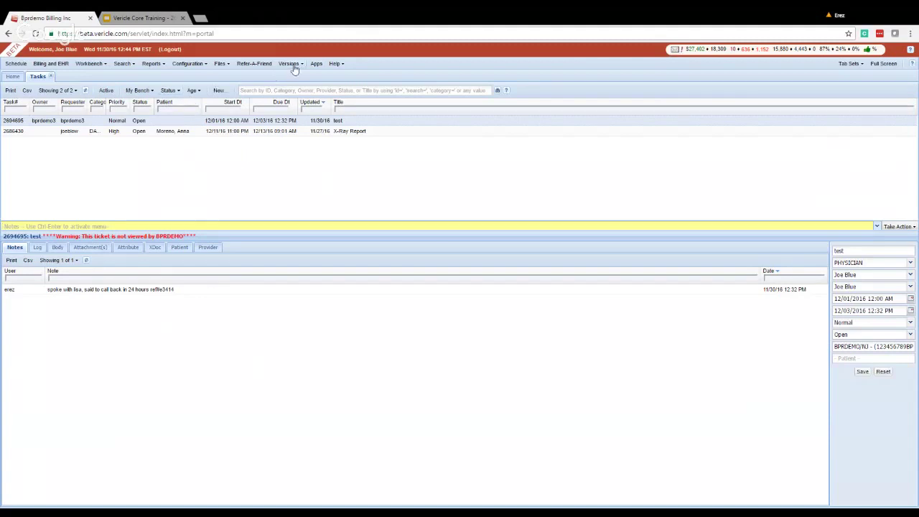
Load the copied Vericle address in a new browser tab to bring up the Production dashboard.
click(72, 34)
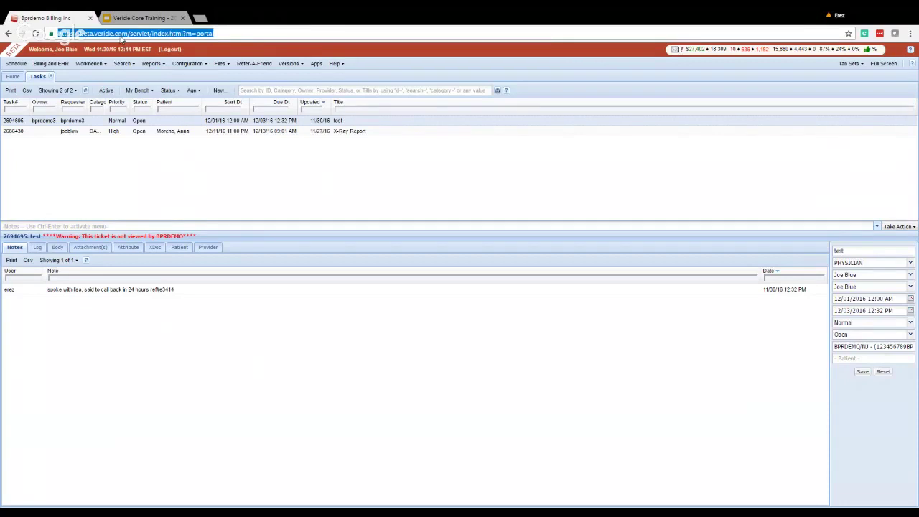
key(ctrl+c)
key(ctrl+t)
key(ctrl+v)
key(Return)
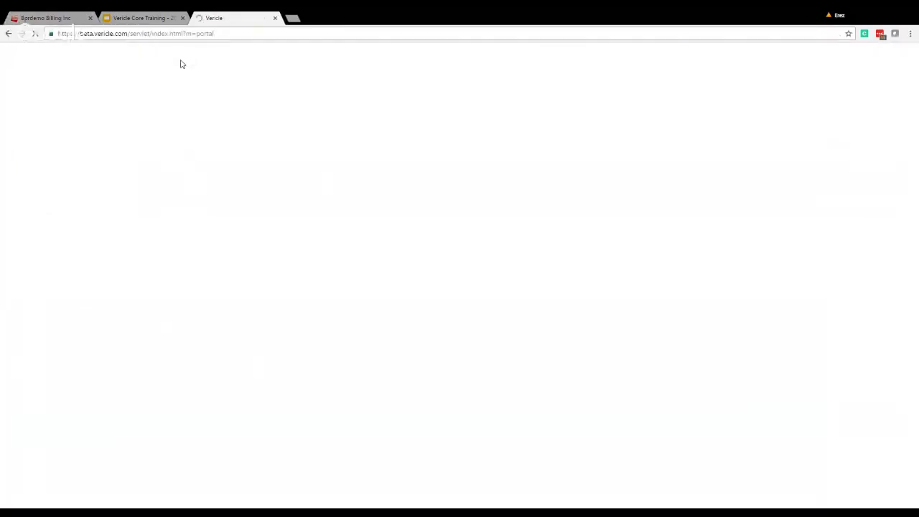
Place the Production tab beside the Beta Tasks tab and compare the two by switching between them.
key(ctrl+1)
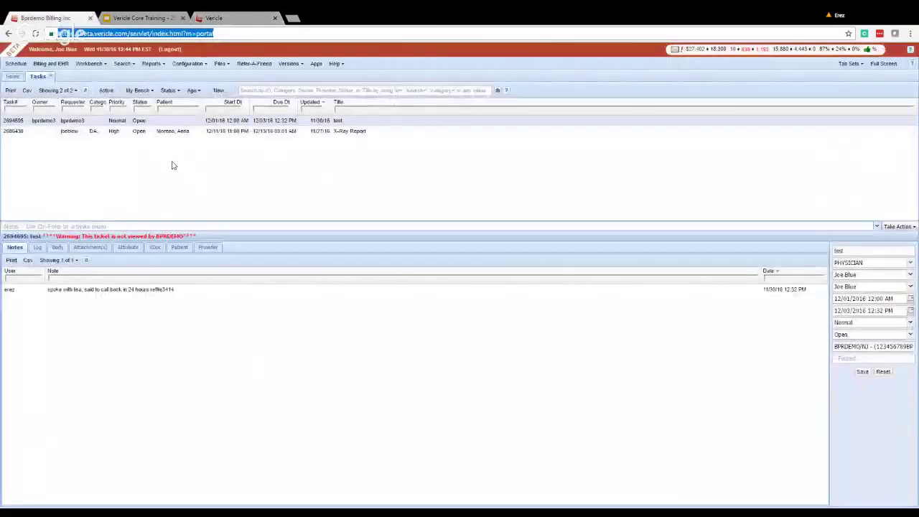
key(ctrl+3)
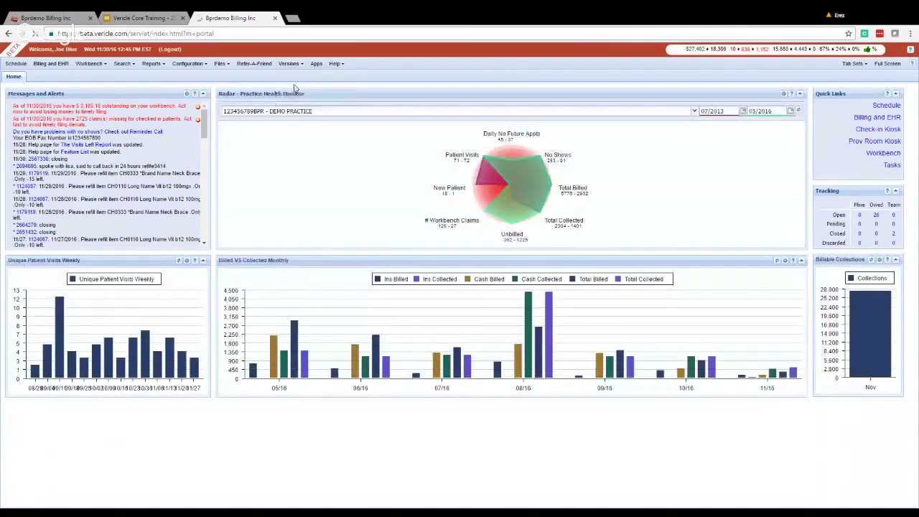
drag(229, 18, 144, 18)
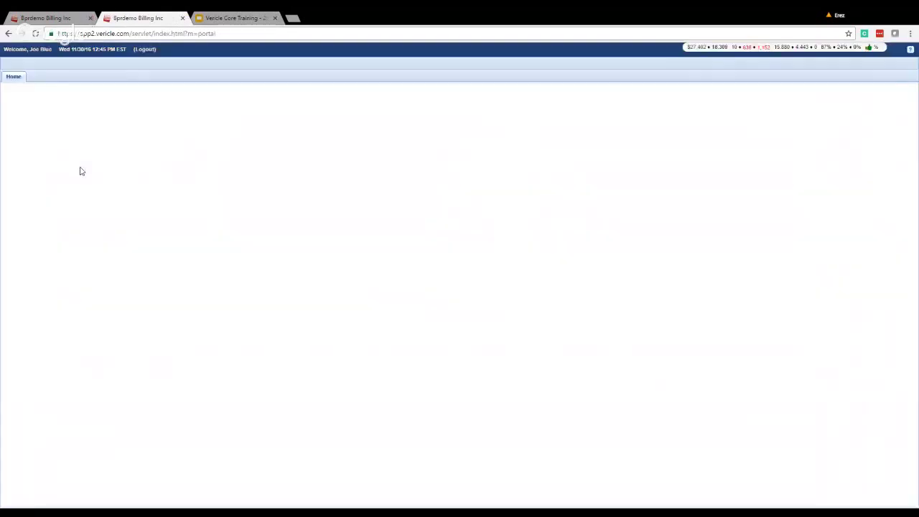
key(ctrl+shift+Tab)
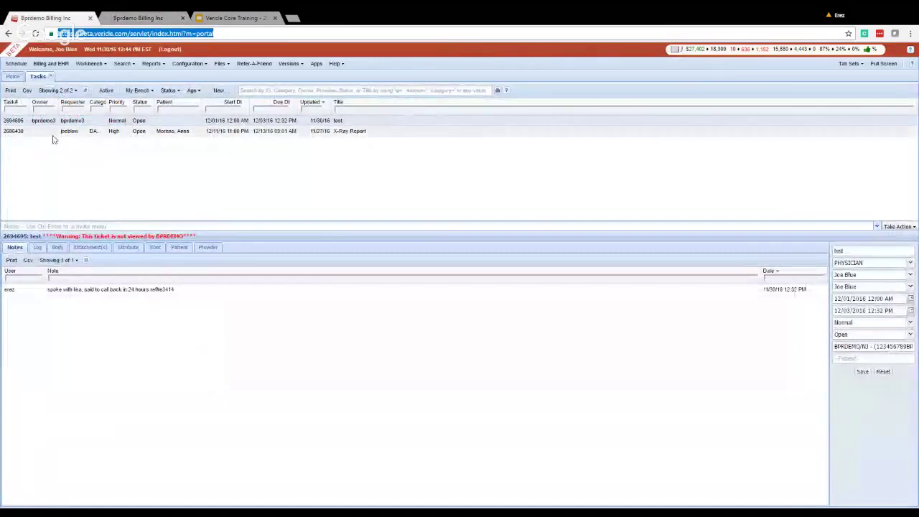
click(127, 18)
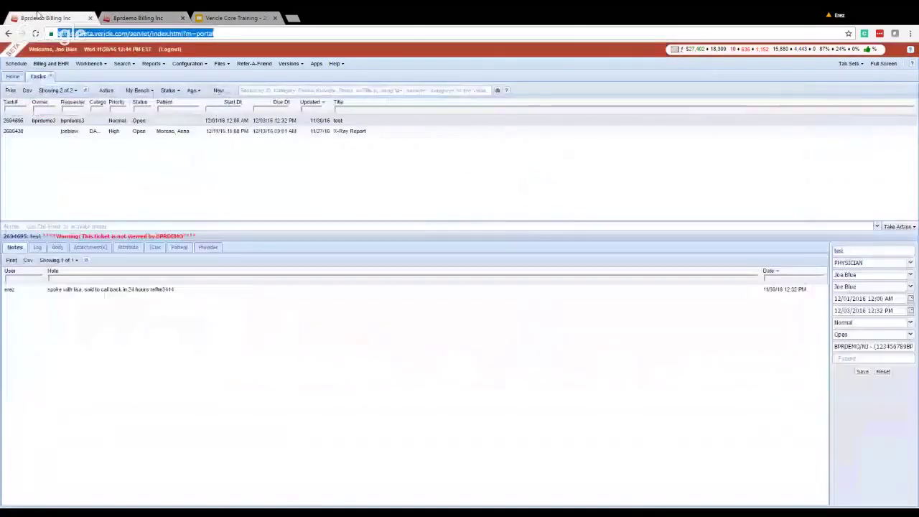
click(43, 18)
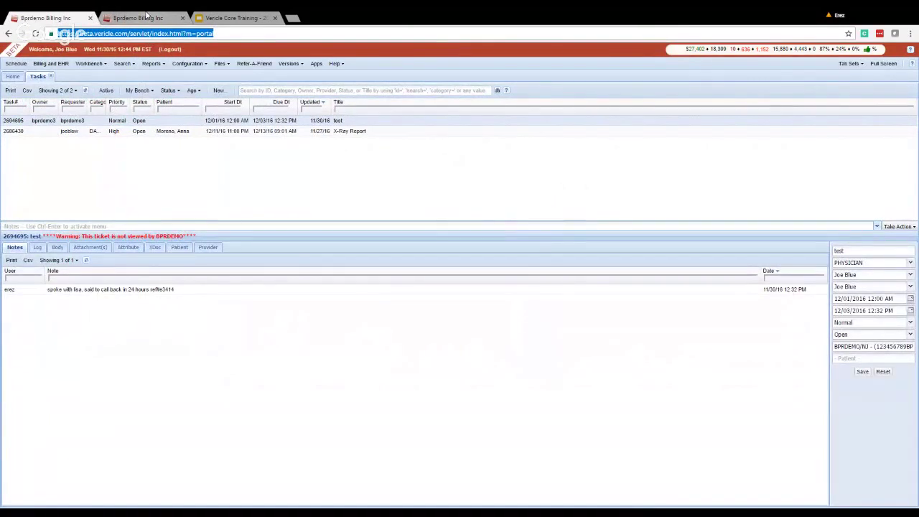
click(145, 17)
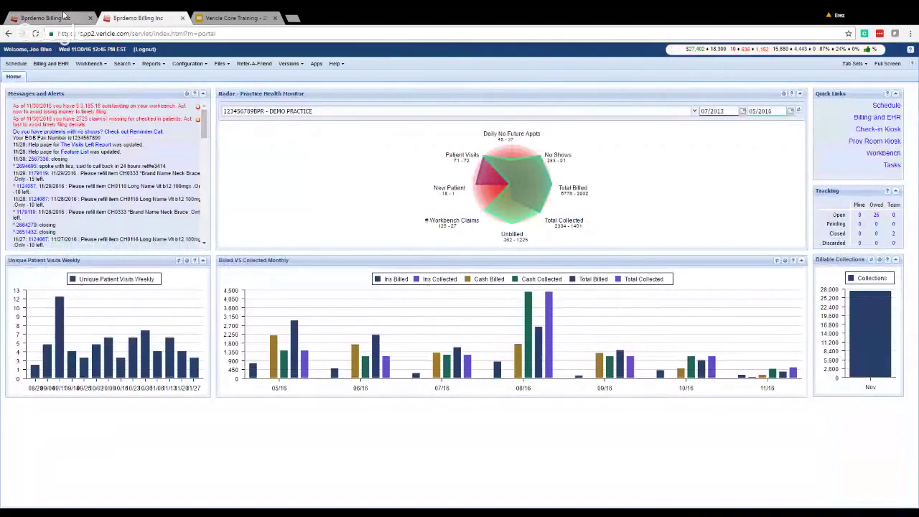
click(64, 16)
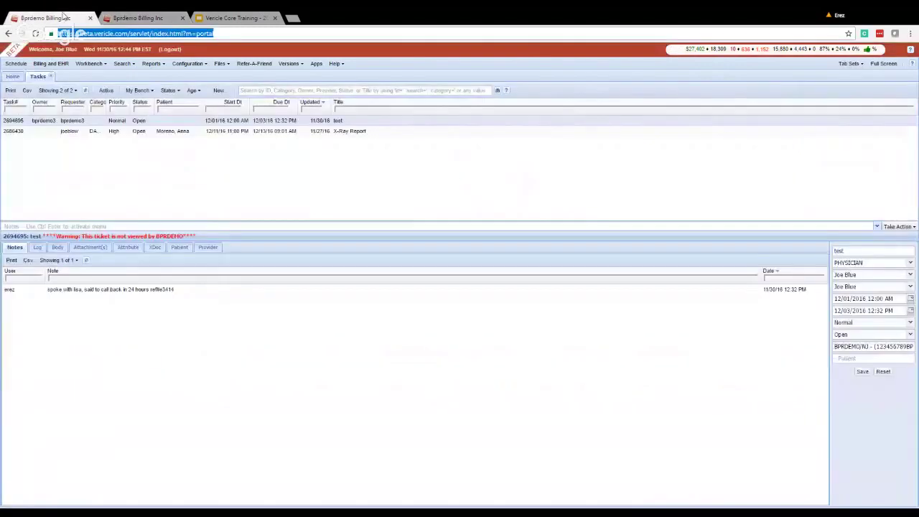
click(336, 65)
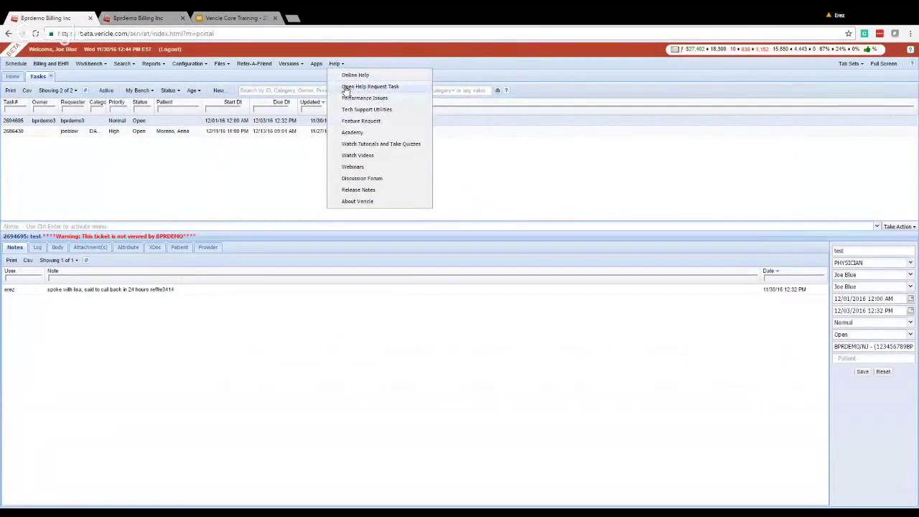
click(347, 88)
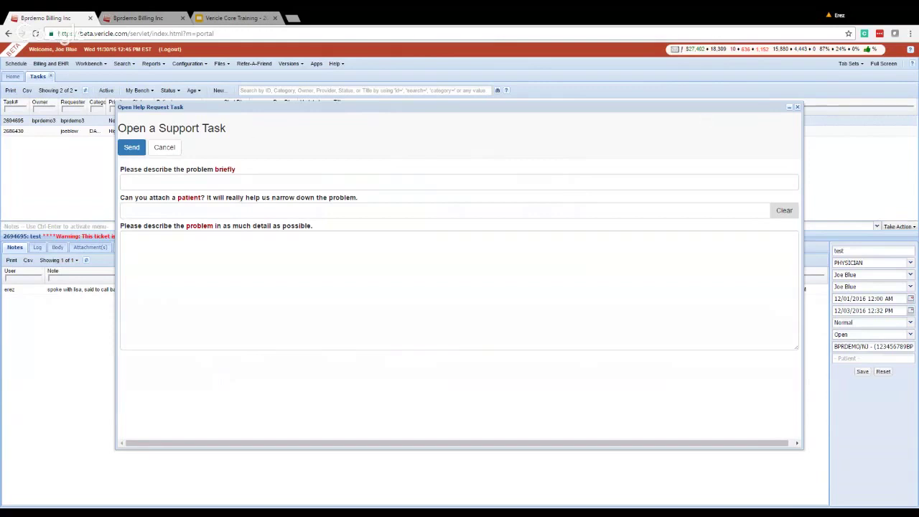
click(164, 147)
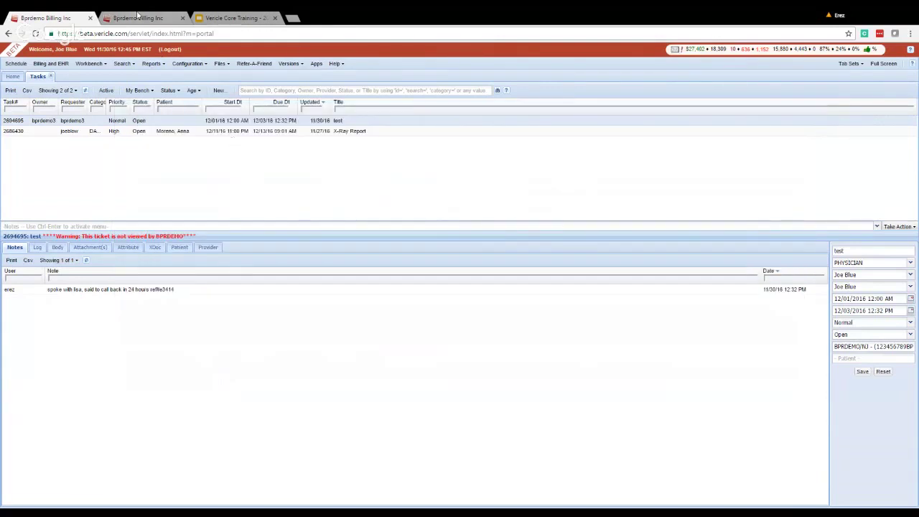
Show the Versions list in the Production tab, then display the Platforms slide in Google Slides.
click(137, 16)
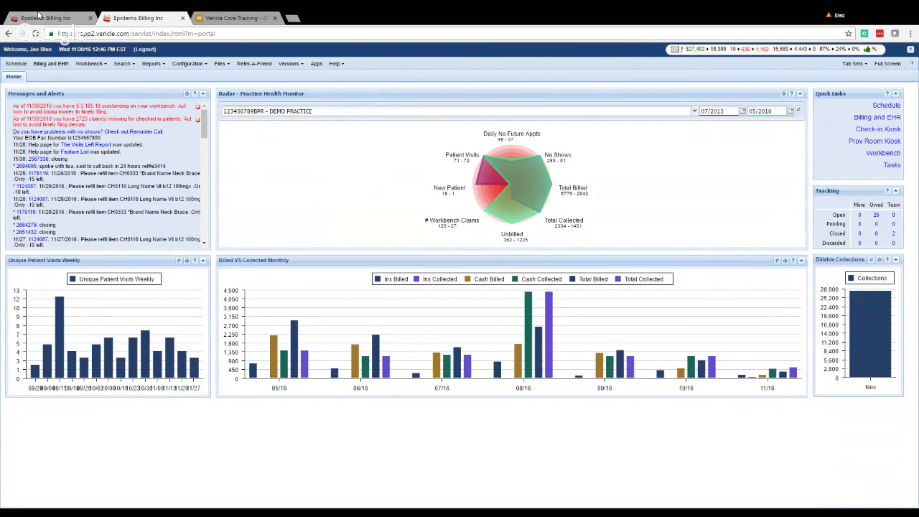
click(294, 64)
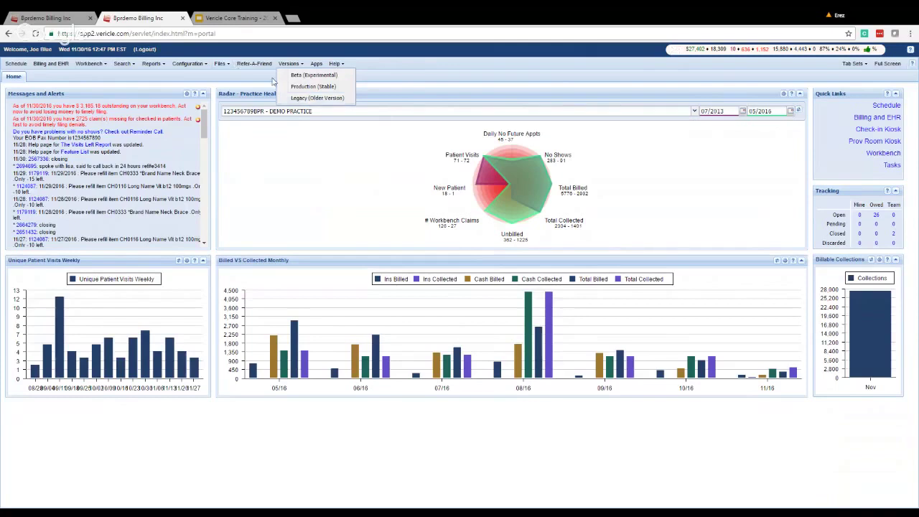
click(234, 16)
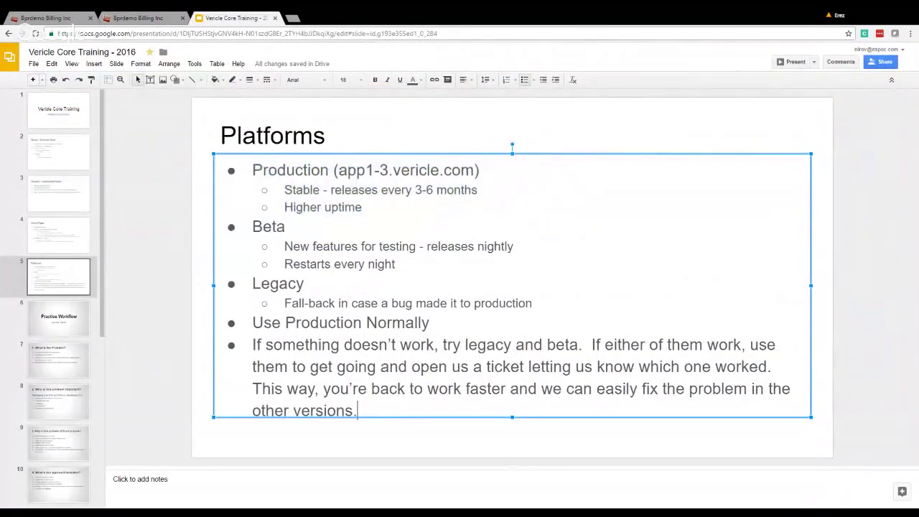
click(165, 189)
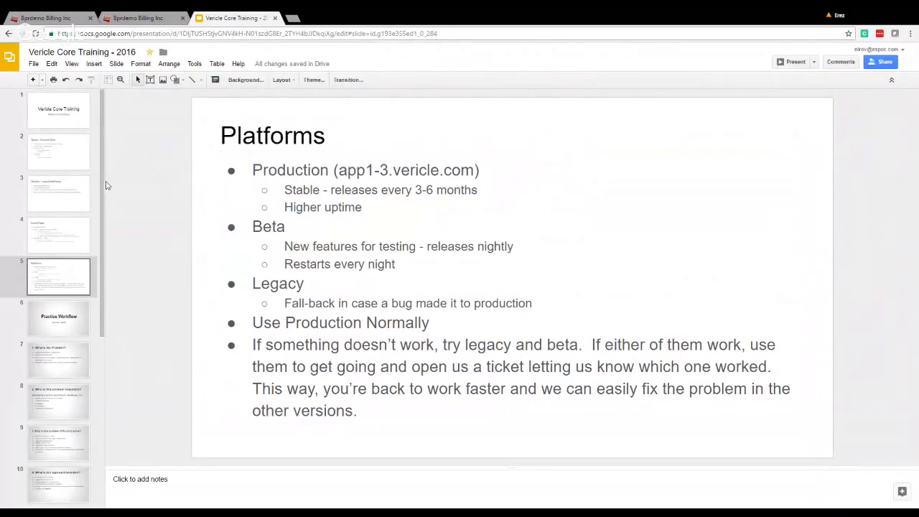